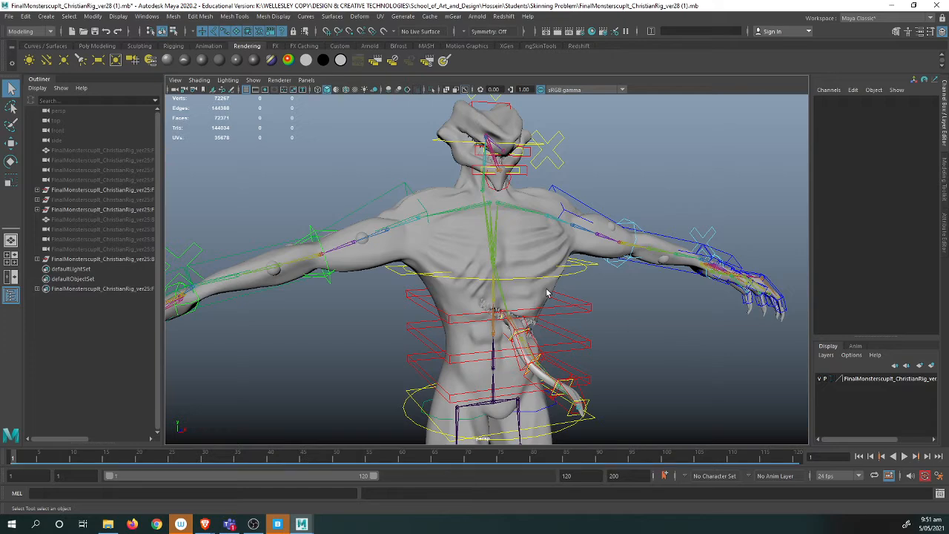
Select the monster's body mesh in the rigged scene and check its UV layout in the UV Editor
{"action": "left_click", "coordinate": [554, 296]}
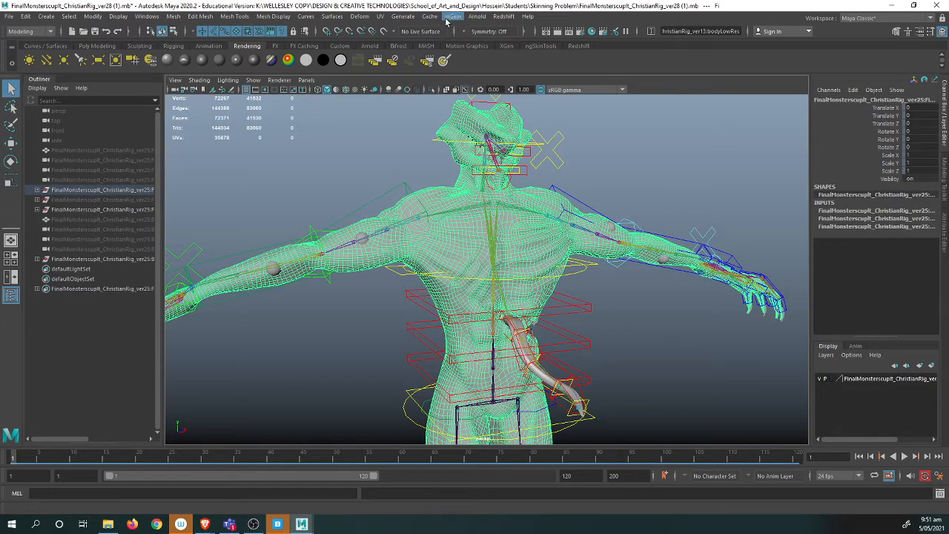
{"action": "left_click", "coordinate": [381, 16]}
{"action": "left_click", "coordinate": [404, 35]}
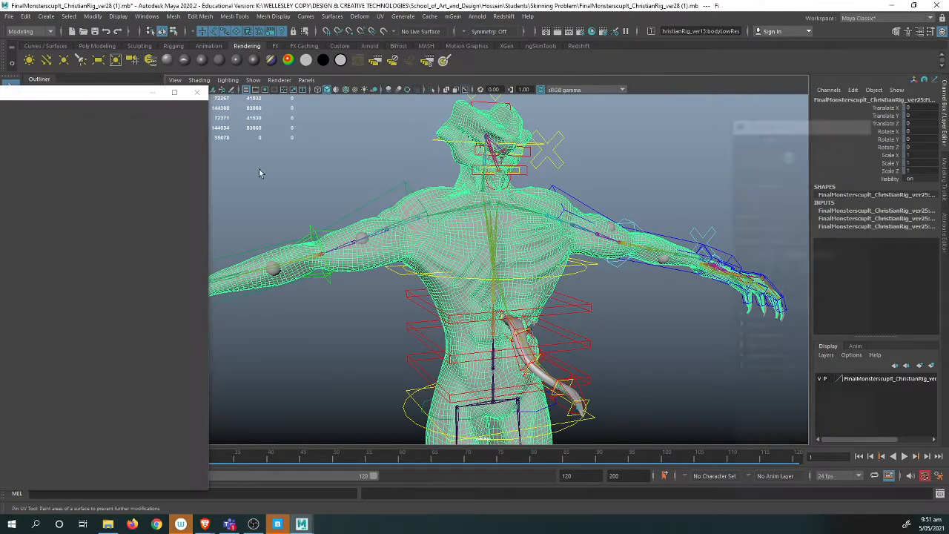
{"action": "scroll", "coordinate": [496, 191], "scroll_direction": "down", "scroll_amount": 3}
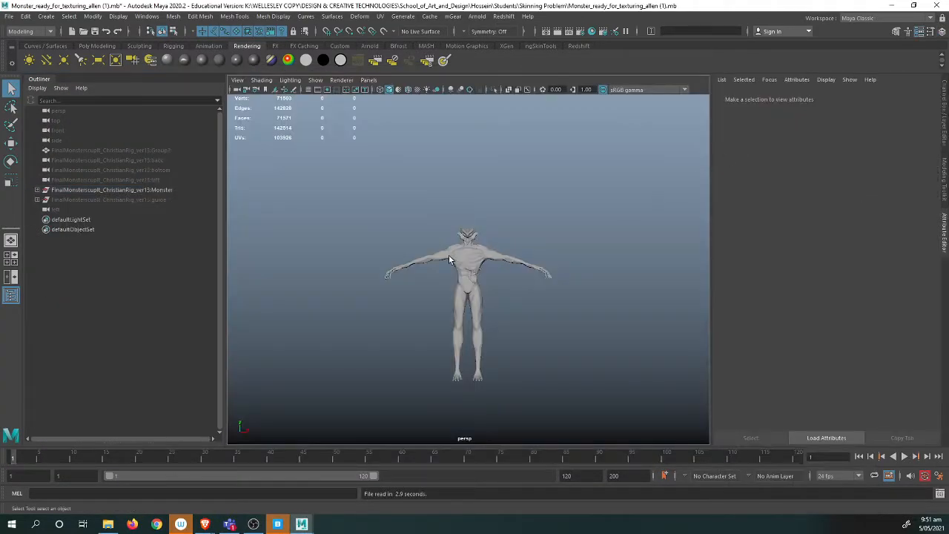
Examine the body mesh's UV layout in the texturing-ready monster scene, and close the UV Editor and UV Toolkit
{"action": "left_click", "coordinate": [468, 258]}
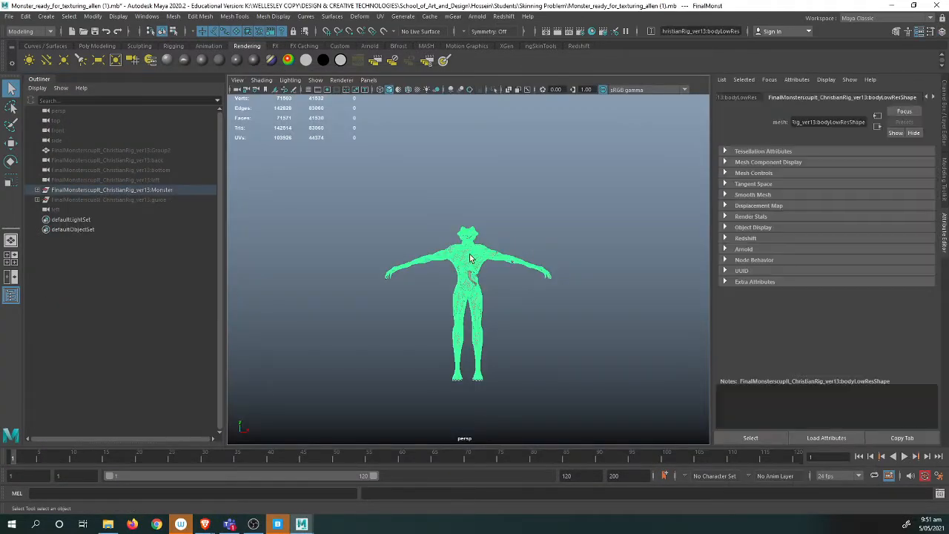
{"action": "key", "text": "f"}
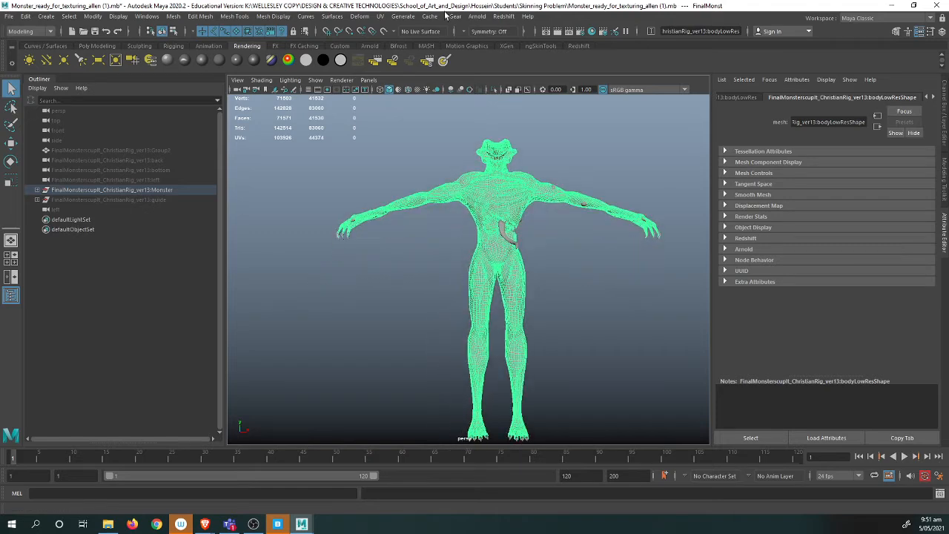
{"action": "left_click", "coordinate": [380, 16]}
{"action": "left_click", "coordinate": [408, 37]}
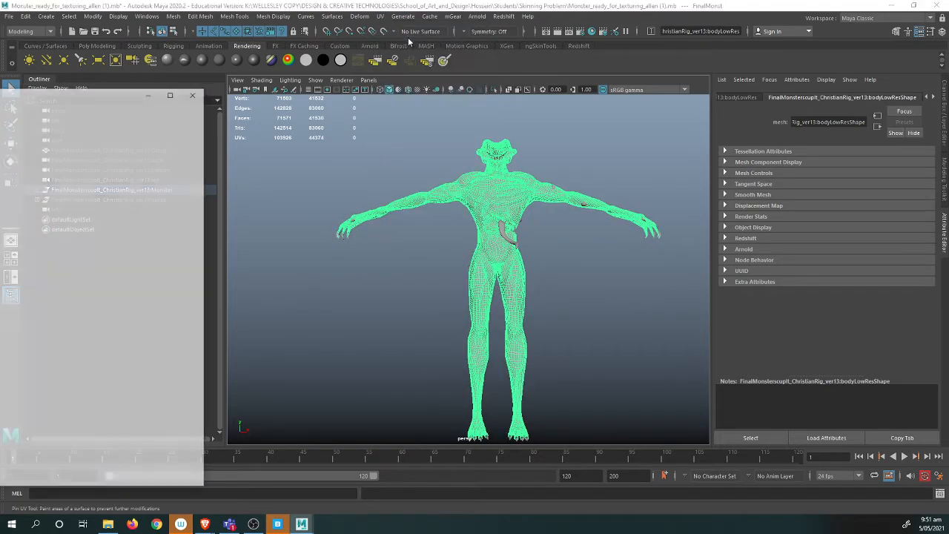
{"action": "left_click_drag", "start_coordinate": [120, 93], "coordinate": [672, 68]}
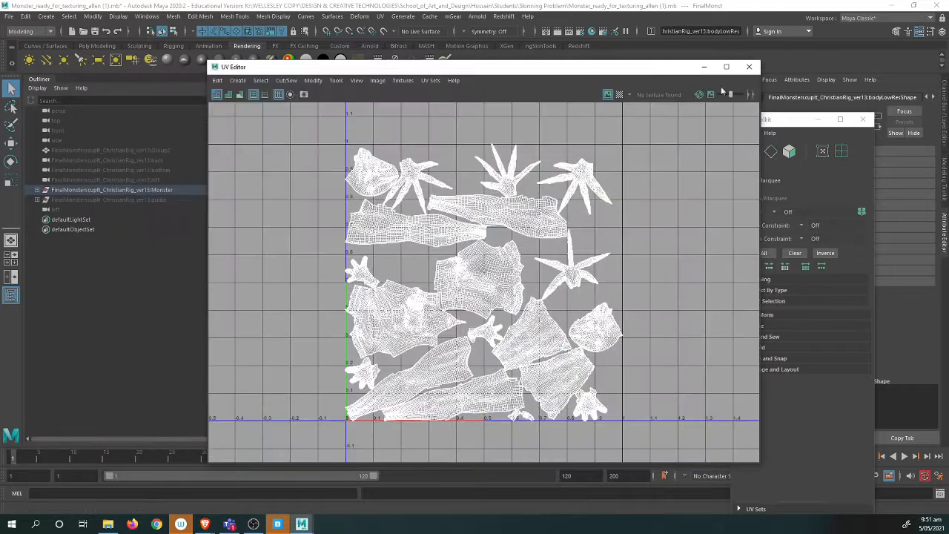
{"action": "left_click", "coordinate": [746, 67]}
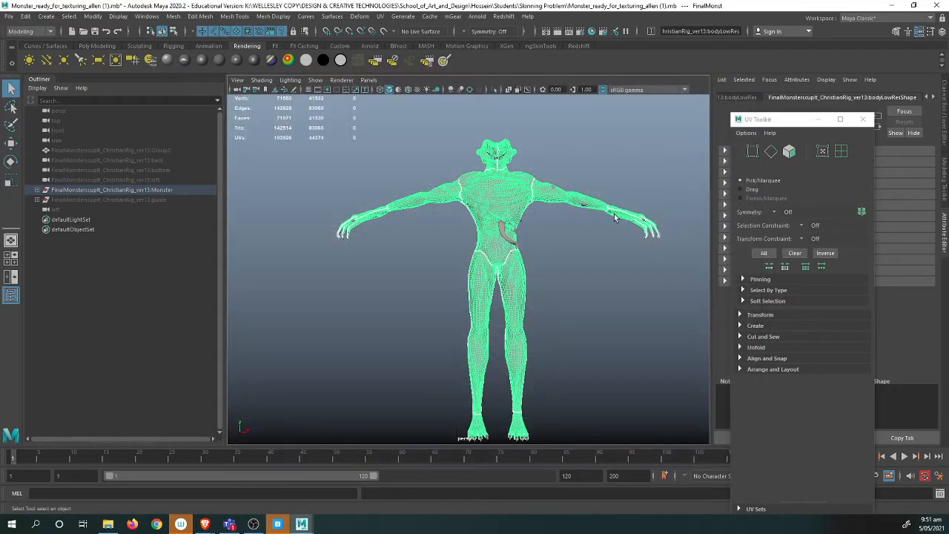
{"action": "left_click", "coordinate": [864, 119]}
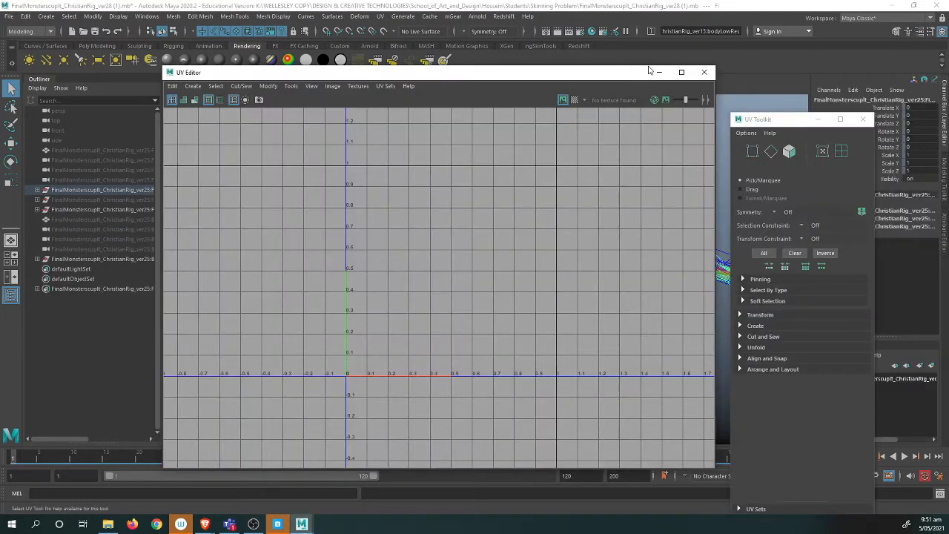
Start exporting the selected body mesh from the texturing-ready scene to the Desktop with the file name body
{"action": "left_click", "coordinate": [660, 72]}
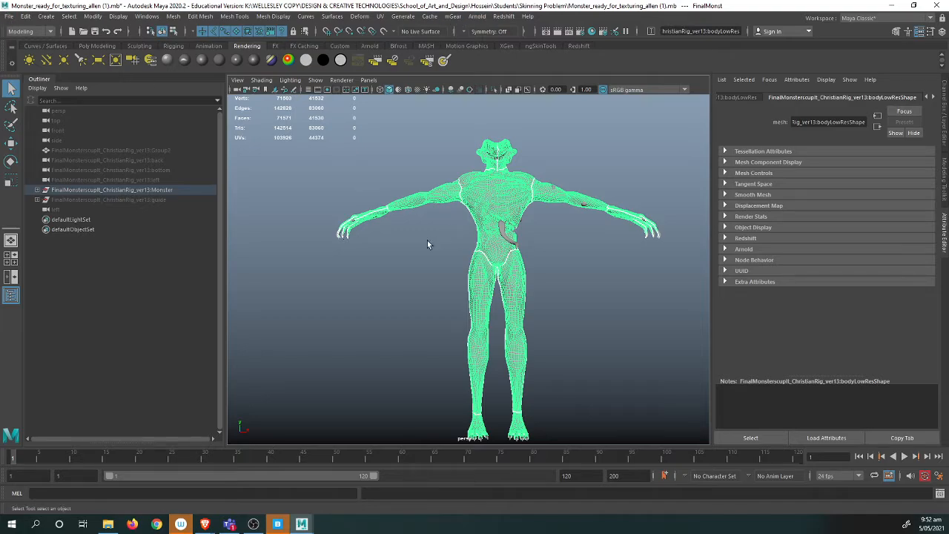
{"action": "right_click_drag", "start_coordinate": [428, 241], "coordinate": [483, 250], "text": "alt"}
{"action": "left_click_drag", "start_coordinate": [450, 253], "coordinate": [519, 273], "text": "alt"}
{"action": "left_click_drag", "start_coordinate": [441, 237], "coordinate": [469, 288], "text": "alt"}
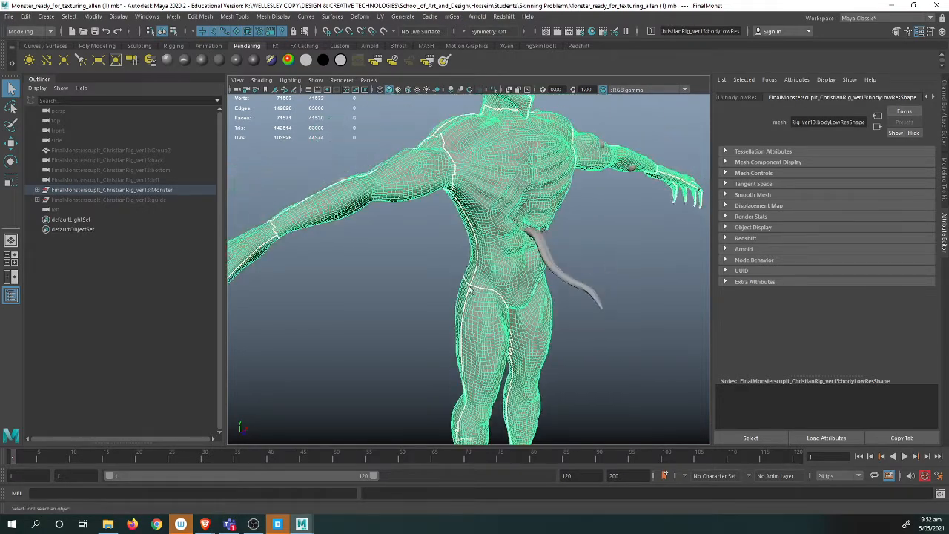
{"action": "left_click", "coordinate": [9, 16]}
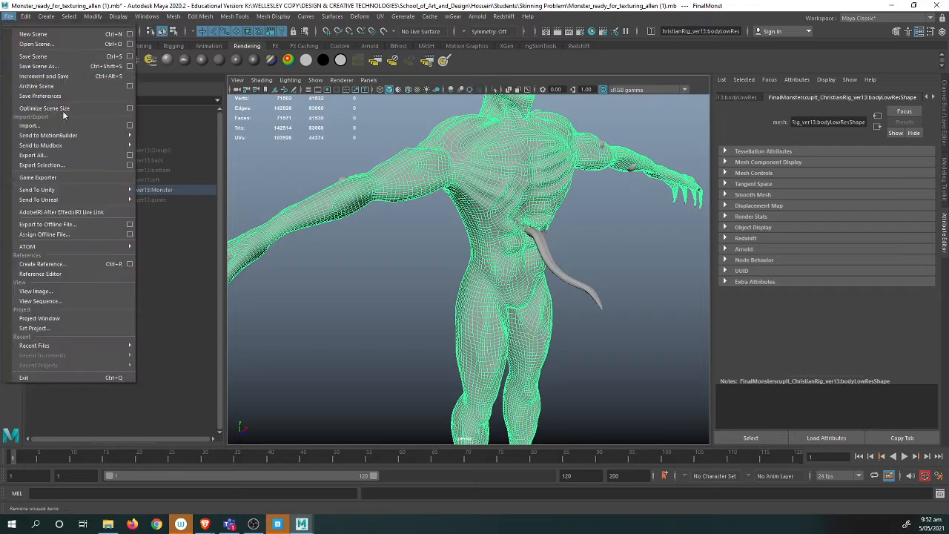
{"action": "left_click", "coordinate": [60, 166]}
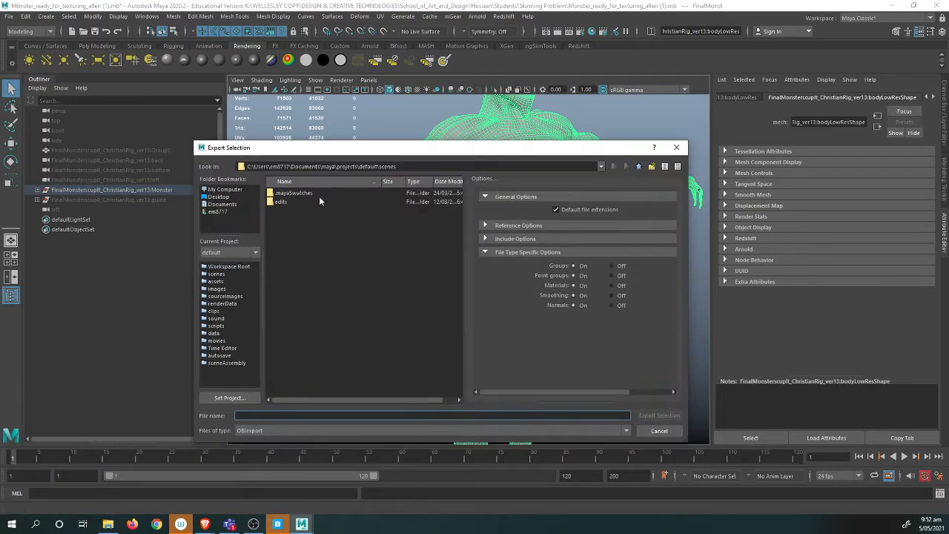
{"action": "left_click", "coordinate": [232, 197]}
{"action": "left_click", "coordinate": [306, 416]}
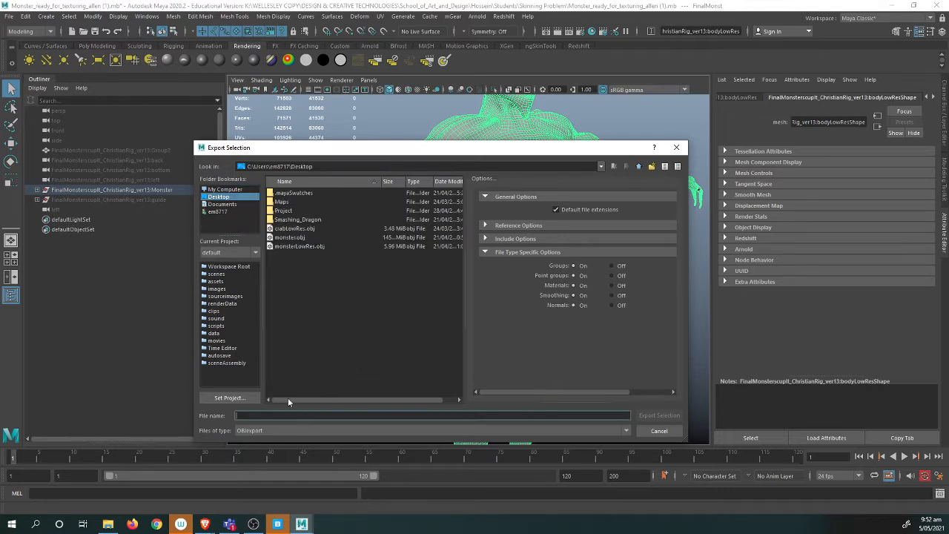
{"action": "type", "text": "body"}
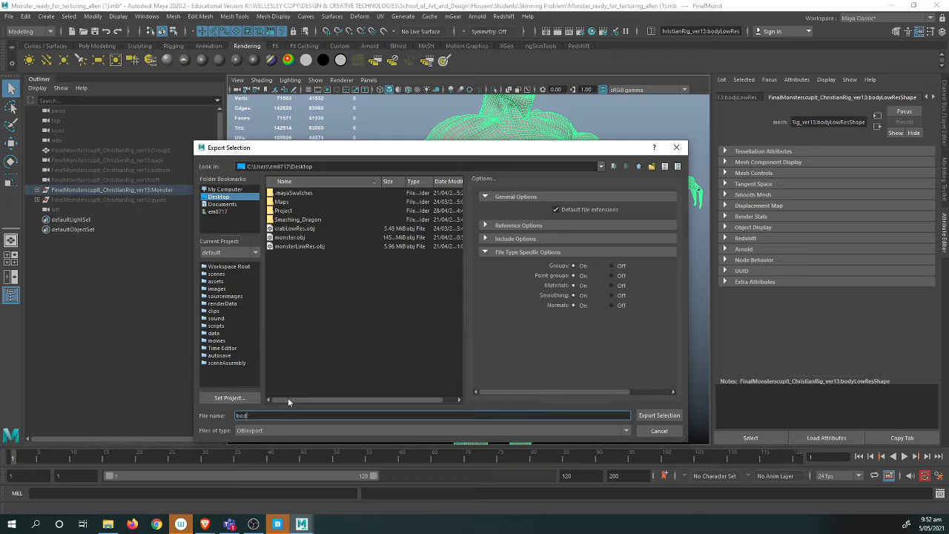
Set the export file type to Maya Binary and export the selected body mesh
{"action": "left_click", "coordinate": [269, 434]}
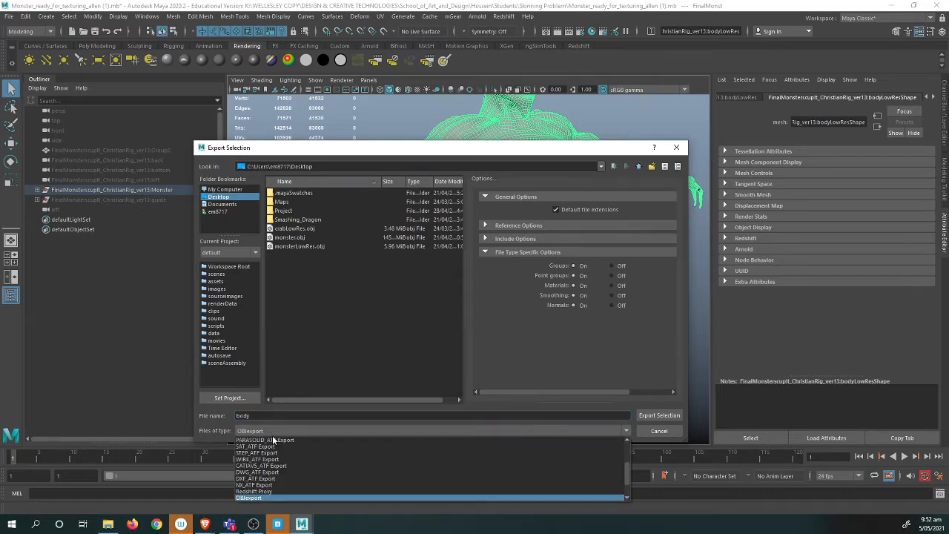
{"action": "scroll", "coordinate": [321, 470], "scroll_direction": "up", "scroll_amount": 5}
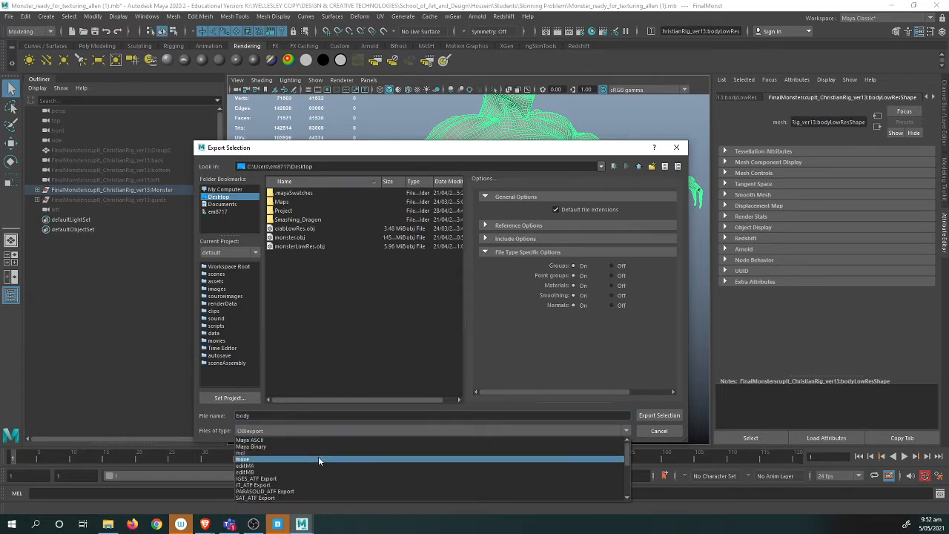
{"action": "left_click", "coordinate": [312, 443]}
{"action": "left_click", "coordinate": [309, 432]}
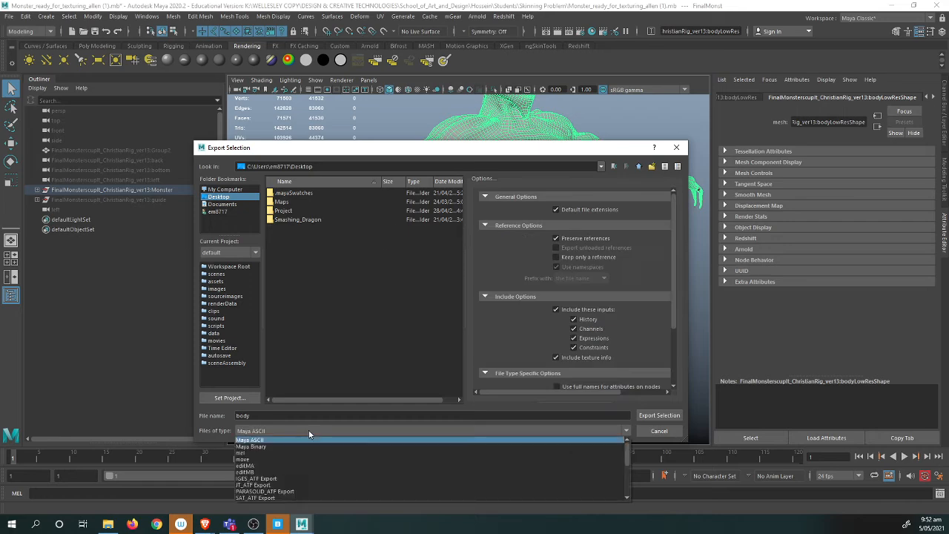
{"action": "left_click", "coordinate": [301, 446]}
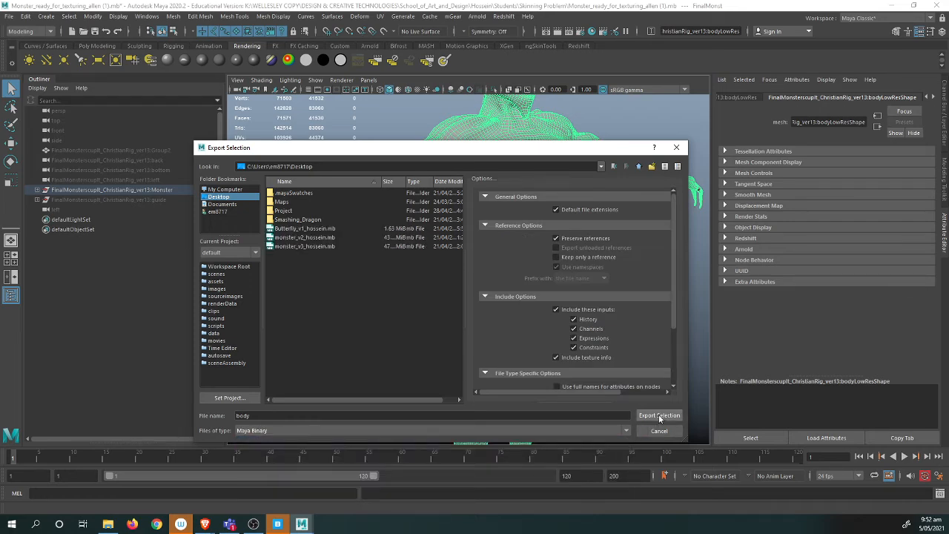
{"action": "left_click", "coordinate": [659, 417]}
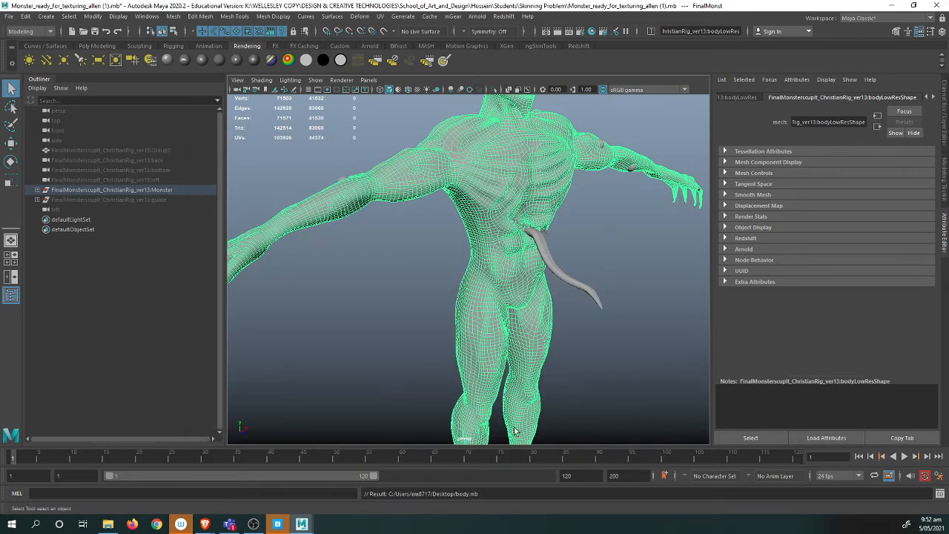
Switch to the rigged monster scene and import body.mb from the Desktop
{"action": "left_click", "coordinate": [301, 525]}
{"action": "left_click", "coordinate": [353, 487]}
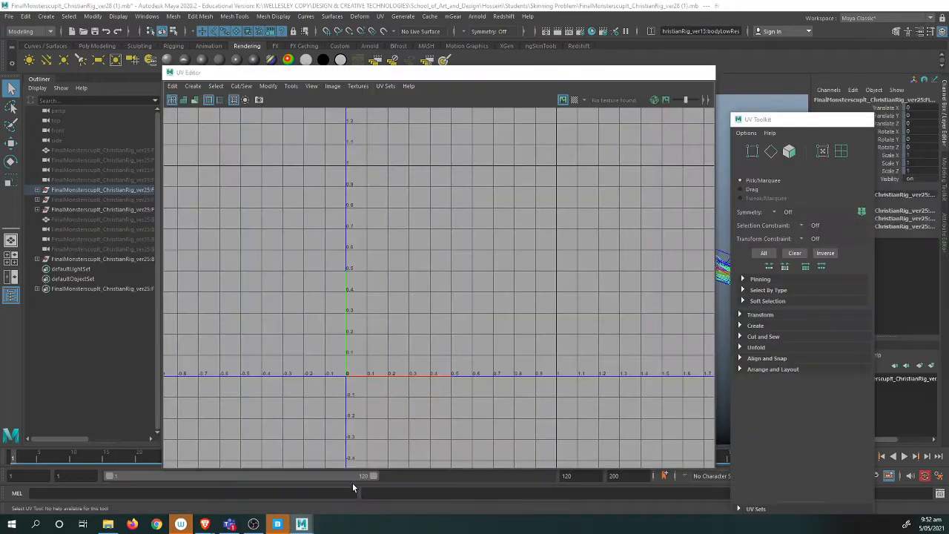
{"action": "left_click", "coordinate": [8, 16]}
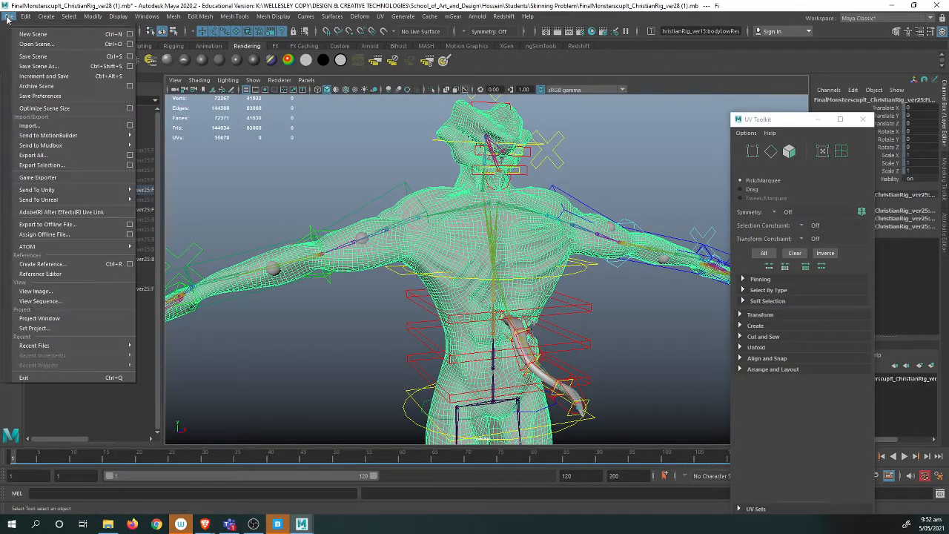
{"action": "left_click", "coordinate": [61, 128]}
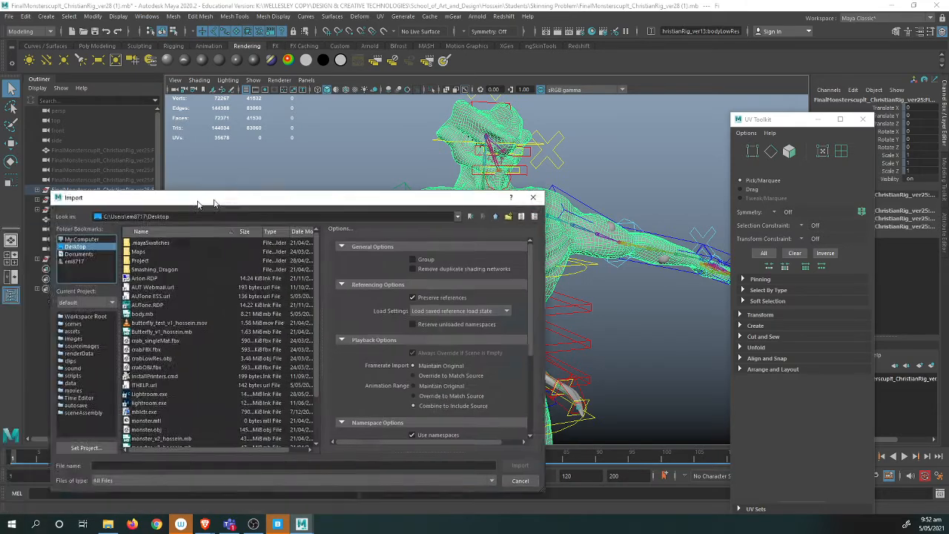
{"action": "double_click", "coordinate": [239, 301]}
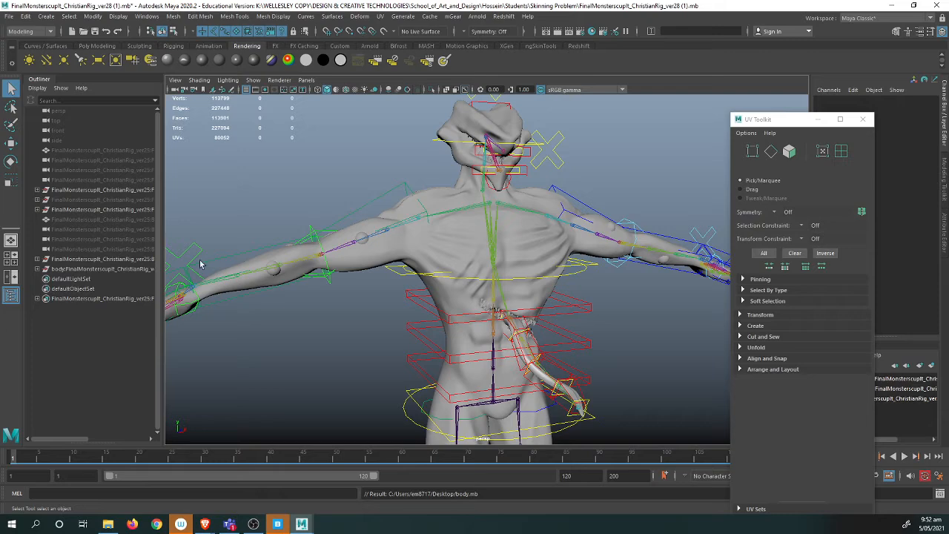
Select the bodyLowRes mesh inside the imported body group and display its UV shells in the UV Editor
{"action": "left_click", "coordinate": [73, 270]}
{"action": "left_click", "coordinate": [37, 269]}
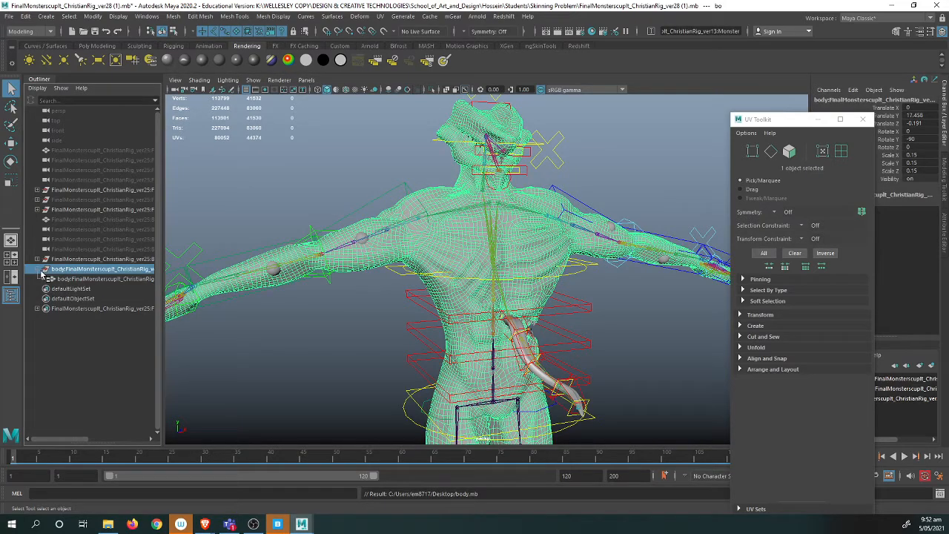
{"action": "left_click", "coordinate": [111, 278]}
{"action": "left_click", "coordinate": [817, 120]}
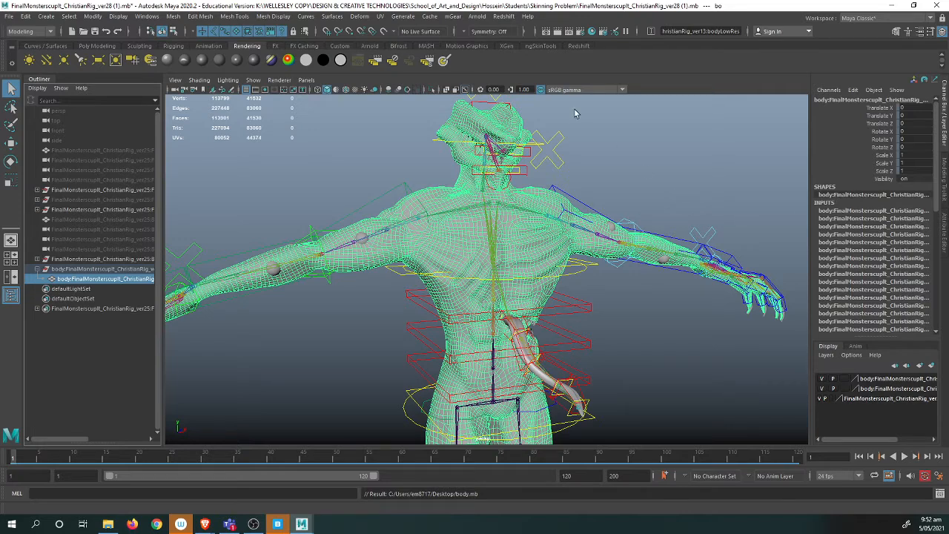
{"action": "left_click", "coordinate": [380, 17]}
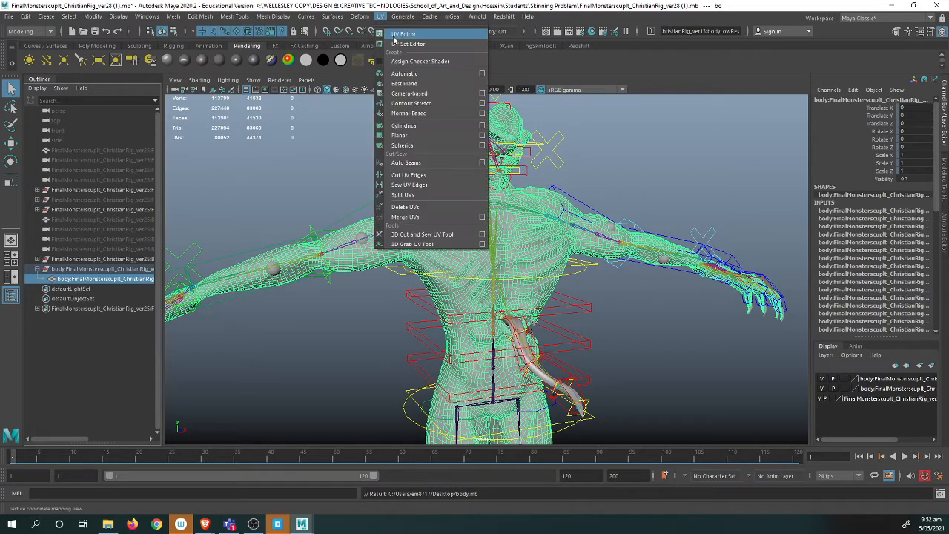
{"action": "left_click", "coordinate": [415, 34]}
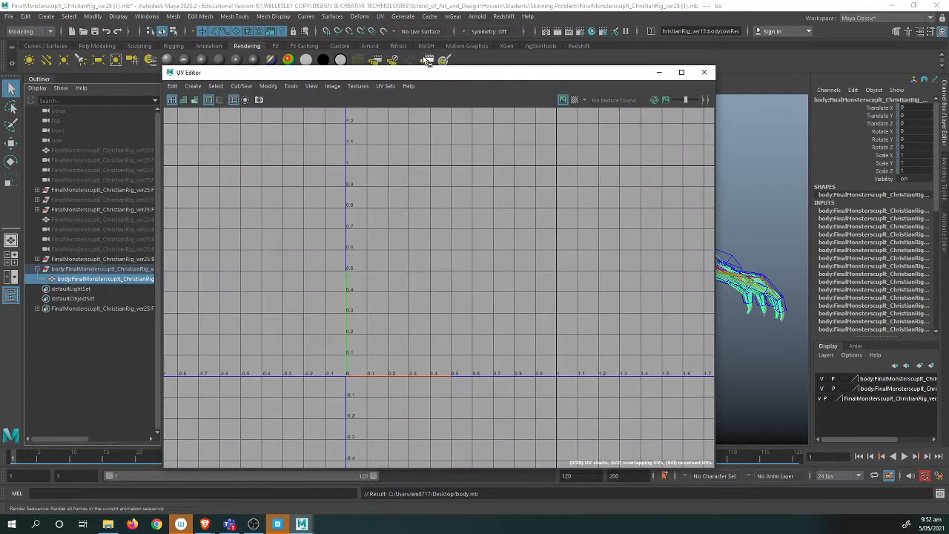
{"action": "left_click", "coordinate": [70, 277]}
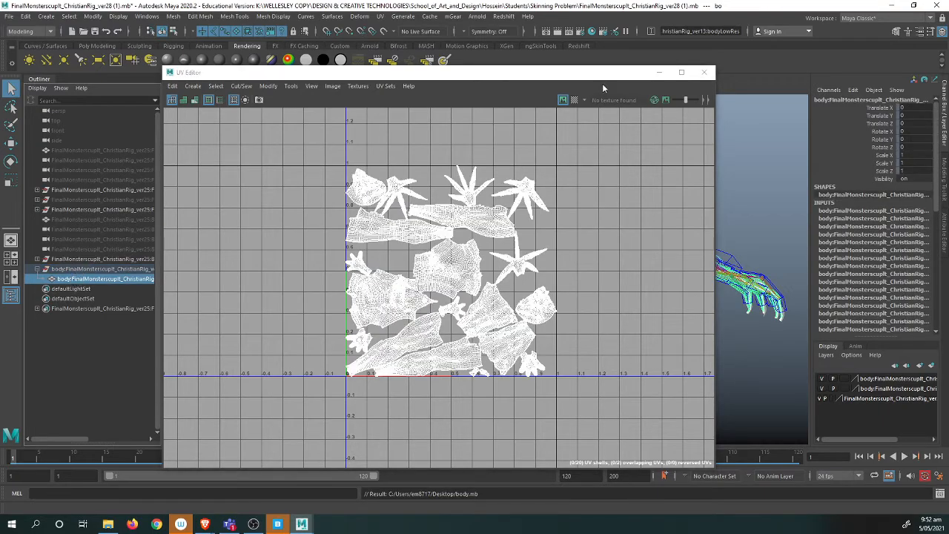
{"action": "left_click_drag", "start_coordinate": [619, 74], "coordinate": [781, 118]}
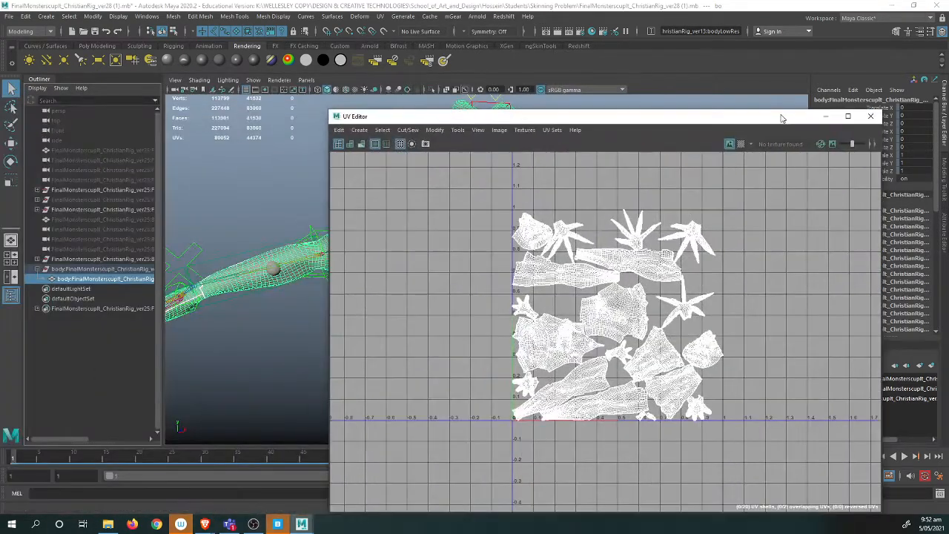
Expand the rig group in the Outliner, put the UV Editor away, and widen the Outliner to show the full node names
{"action": "left_click", "coordinate": [39, 210]}
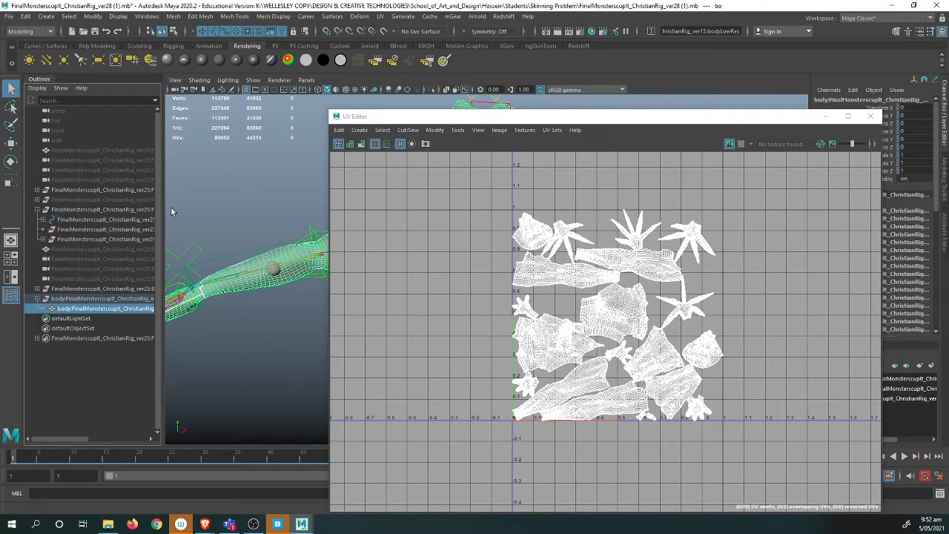
{"action": "left_click_drag", "start_coordinate": [163, 204], "coordinate": [241, 201]}
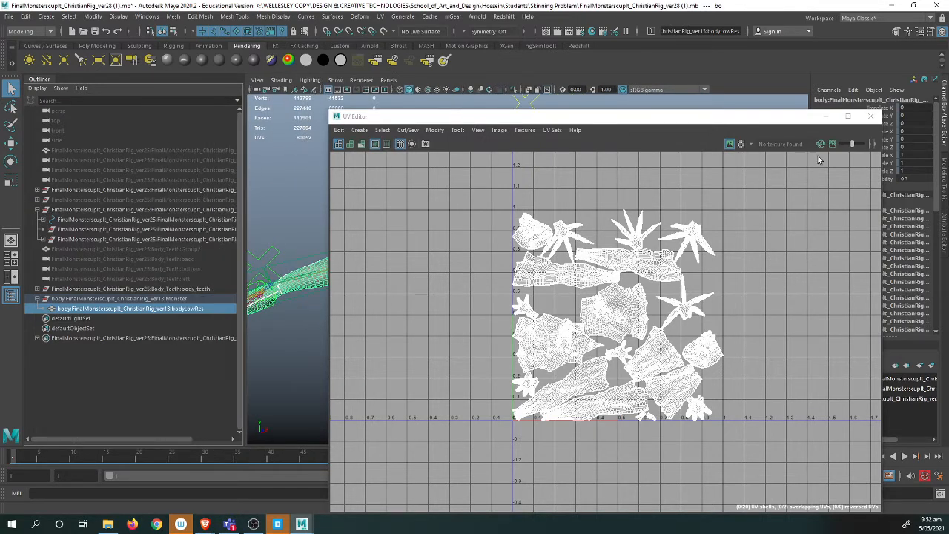
{"action": "left_click", "coordinate": [862, 118]}
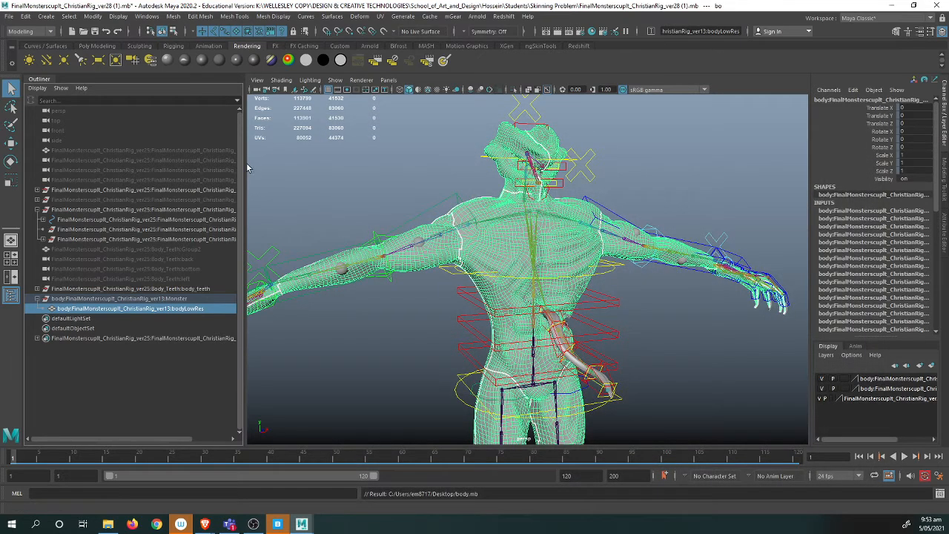
{"action": "left_click_drag", "start_coordinate": [245, 167], "coordinate": [329, 162]}
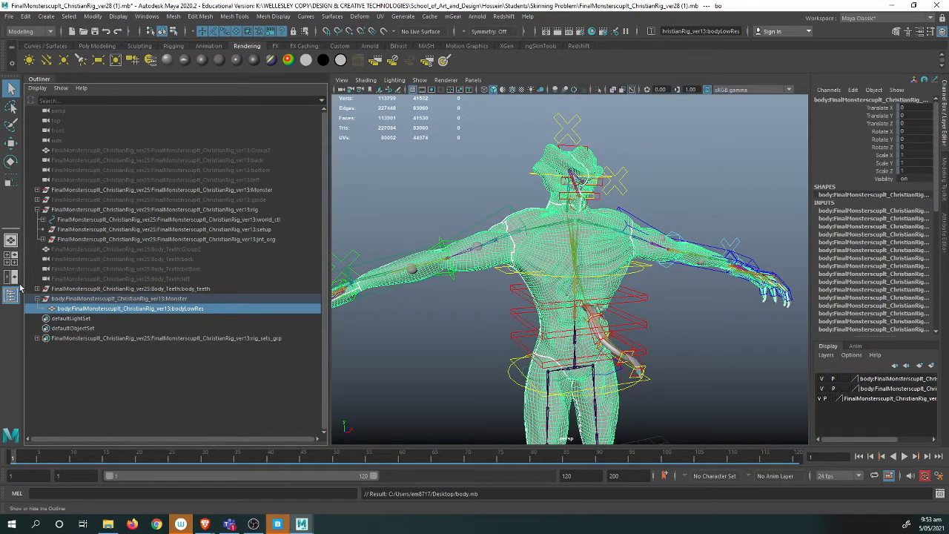
{"action": "key", "text": "alt+Tab"}
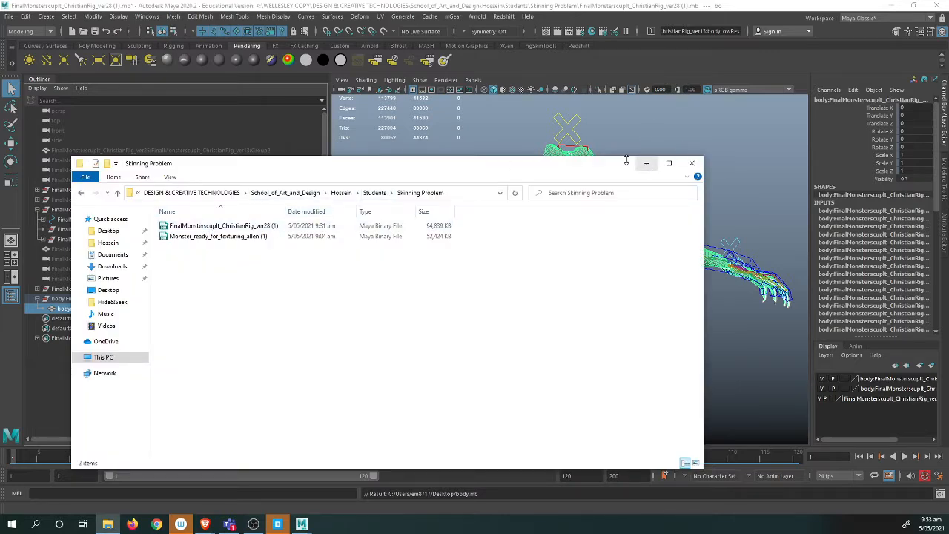
{"action": "left_click", "coordinate": [86, 34]}
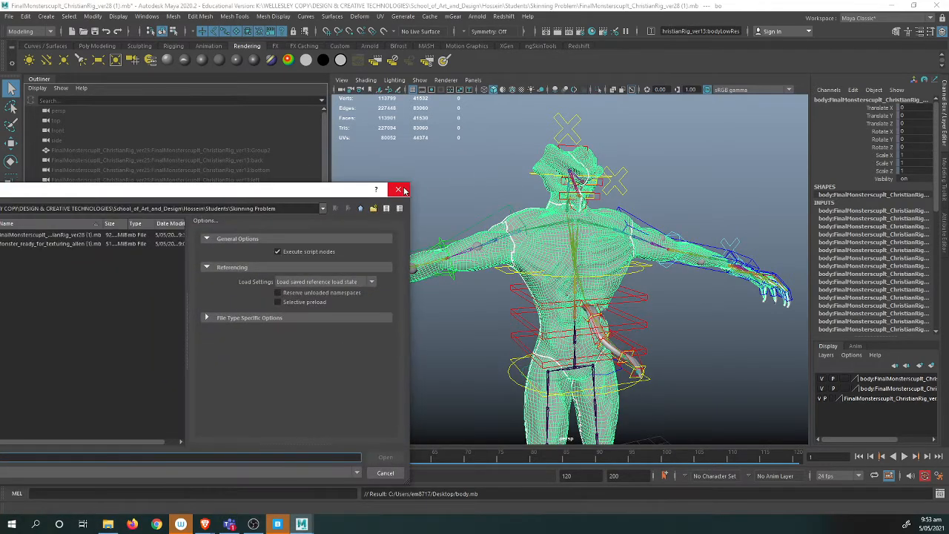
{"action": "left_click", "coordinate": [399, 190]}
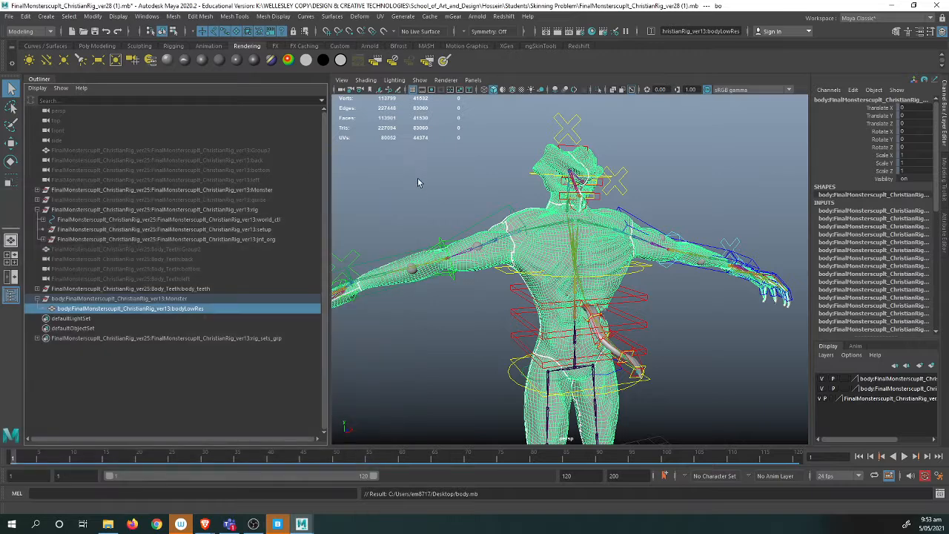
{"action": "left_click", "coordinate": [10, 18]}
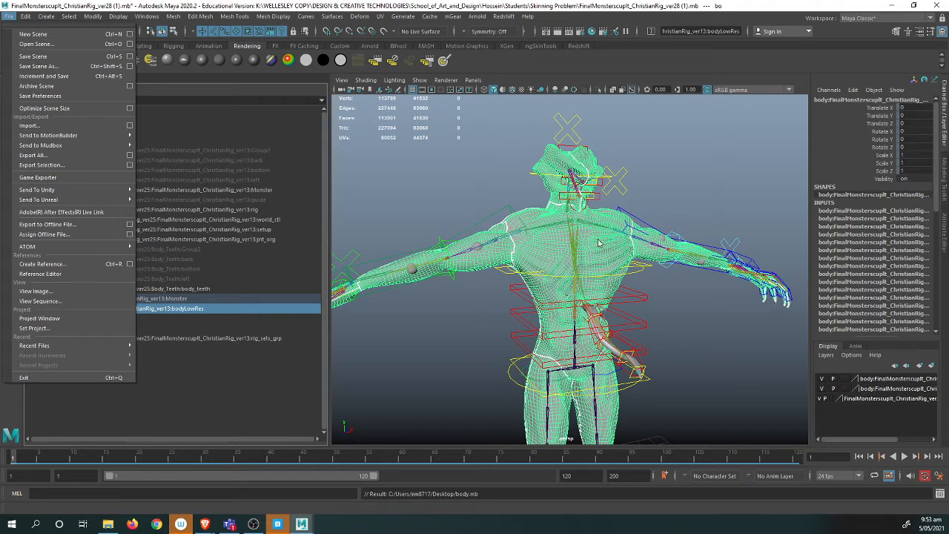
{"action": "left_click", "coordinate": [411, 192]}
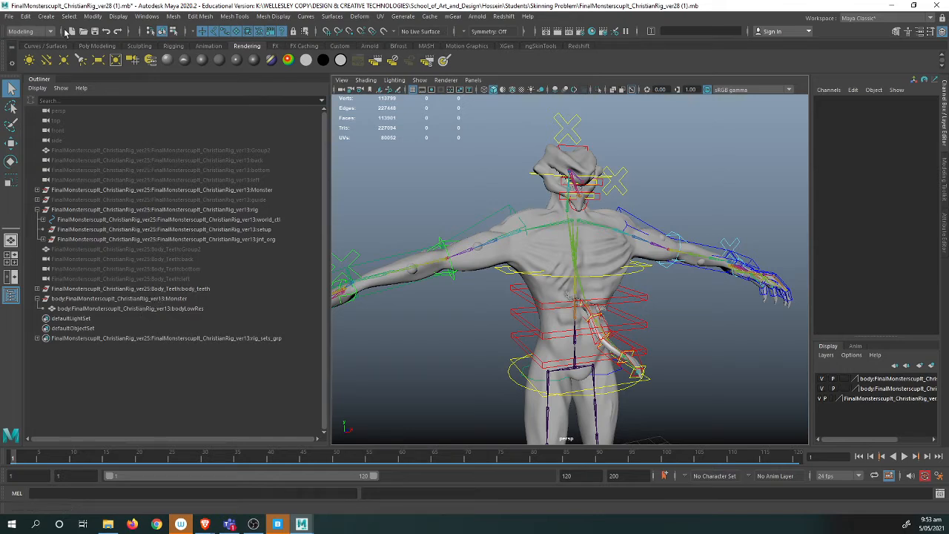
Open the Namespace Editor and delete the outer ver25 rig namespace, merging its contents with the root
{"action": "left_click", "coordinate": [146, 18]}
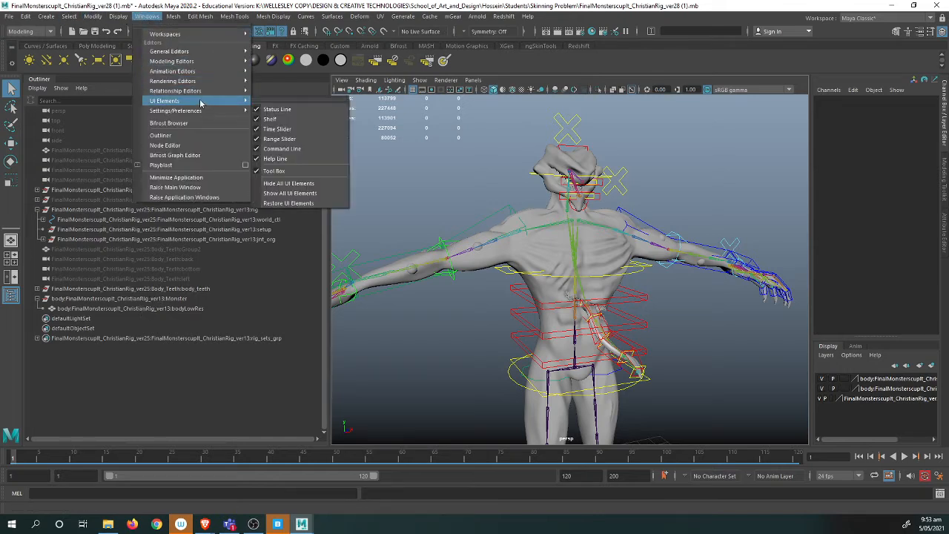
{"action": "mouse_move", "coordinate": [194, 51]}
{"action": "left_click", "coordinate": [286, 210]}
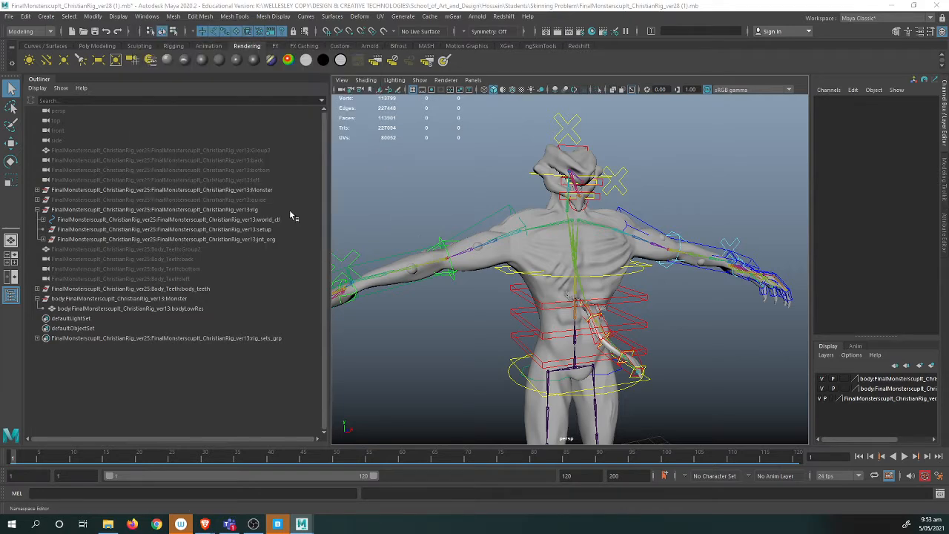
{"action": "left_click_drag", "start_coordinate": [257, 141], "coordinate": [630, 129]}
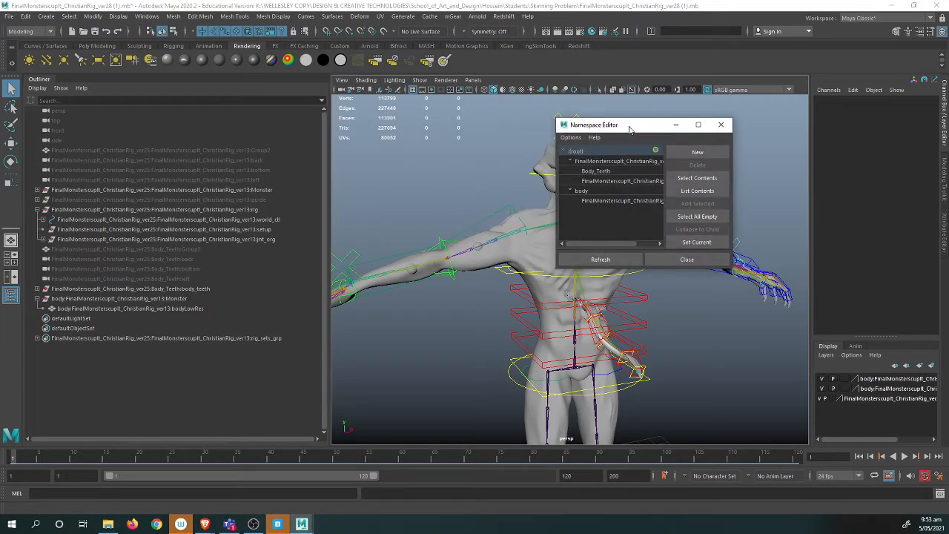
{"action": "left_click", "coordinate": [603, 163]}
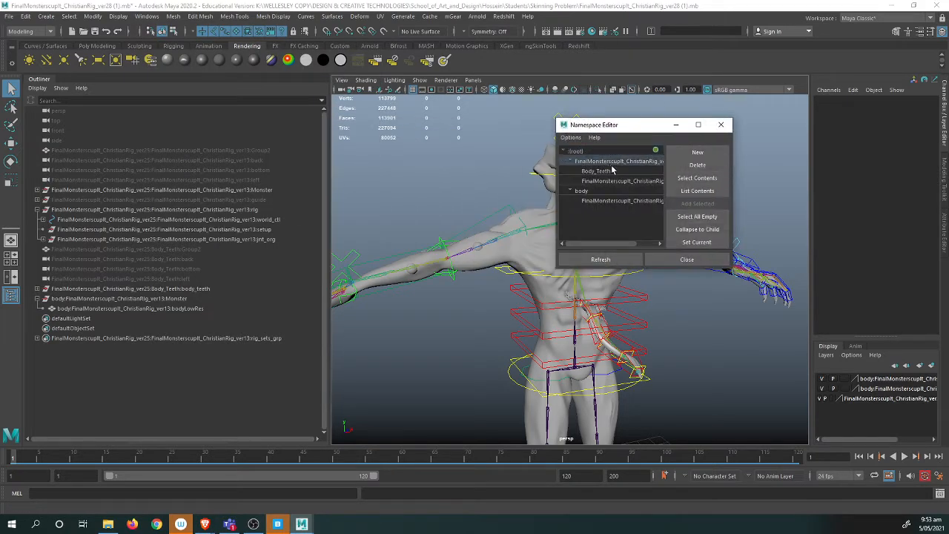
{"action": "left_click", "coordinate": [714, 165]}
{"action": "left_click", "coordinate": [406, 265]}
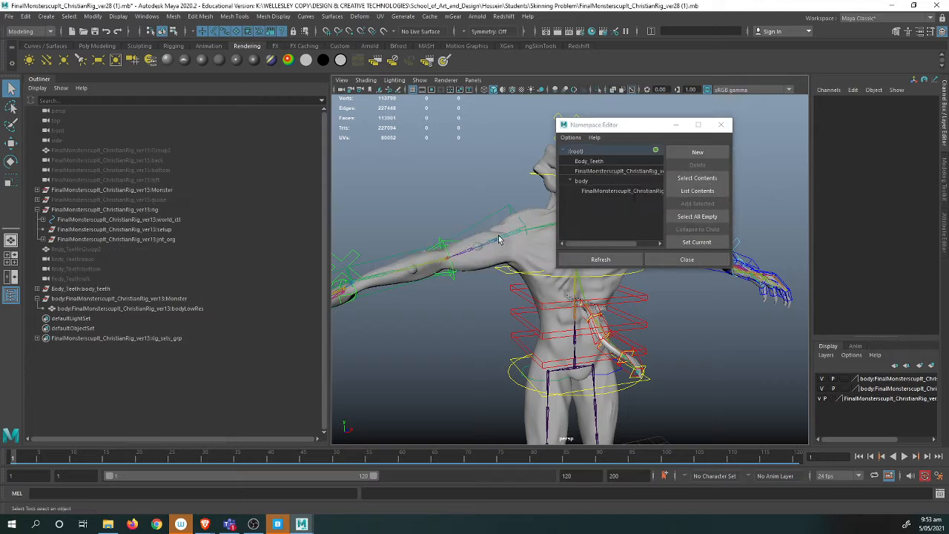
Delete the Body_Teeth namespace and the rig's own ver13 namespace, merging their contents into the root
{"action": "left_click", "coordinate": [632, 162]}
{"action": "left_click", "coordinate": [698, 164]}
{"action": "left_click", "coordinate": [405, 264]}
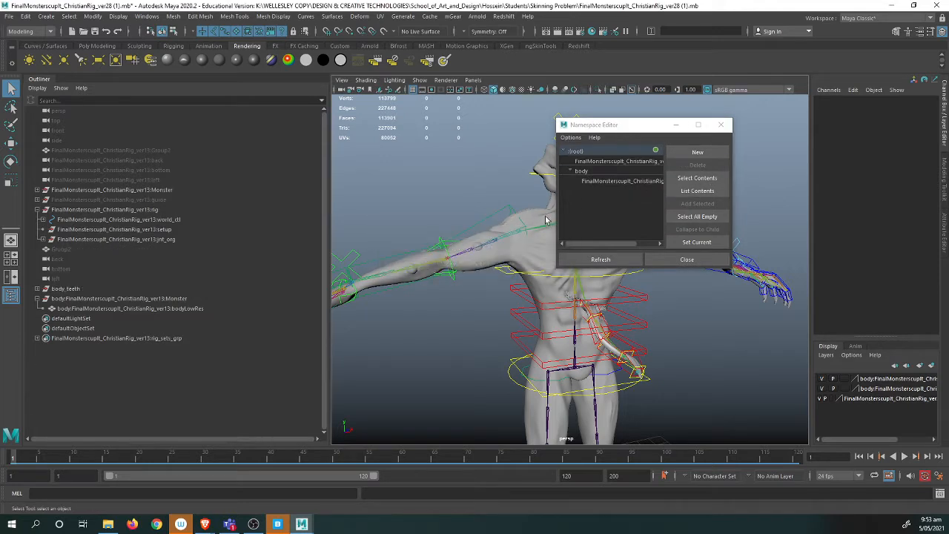
{"action": "left_click", "coordinate": [621, 164]}
{"action": "left_click", "coordinate": [697, 165]}
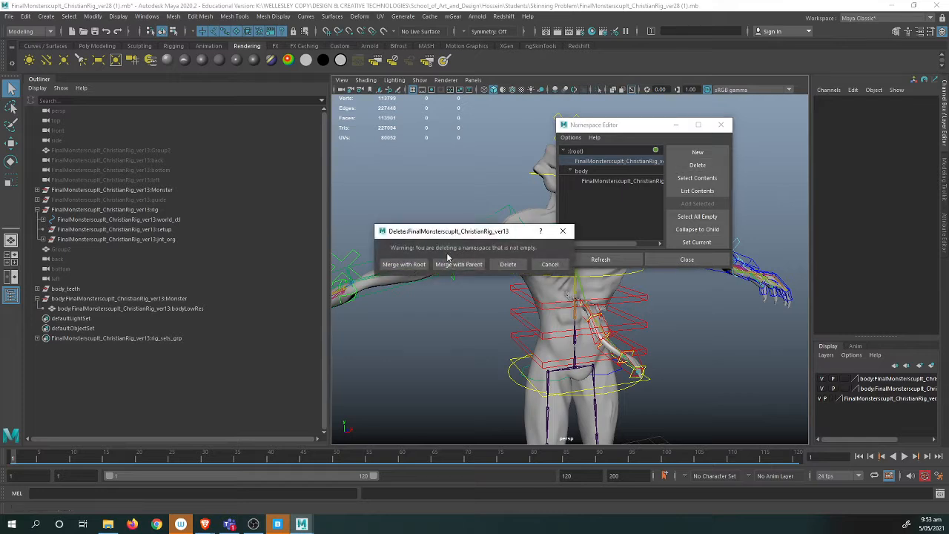
{"action": "left_click", "coordinate": [449, 256]}
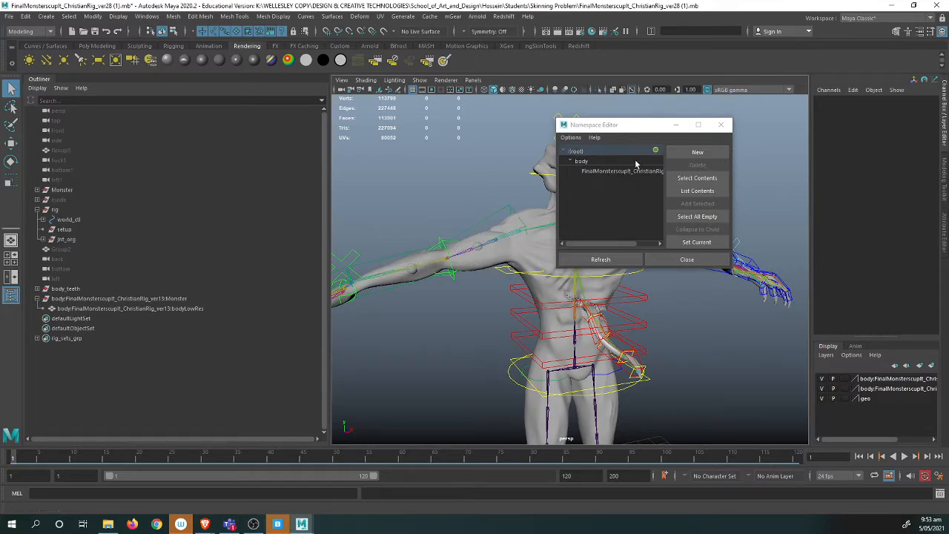
Delete the body namespace and its nested ver13 namespace, merging both with the root, and close the Namespace Editor
{"action": "left_click", "coordinate": [697, 165]}
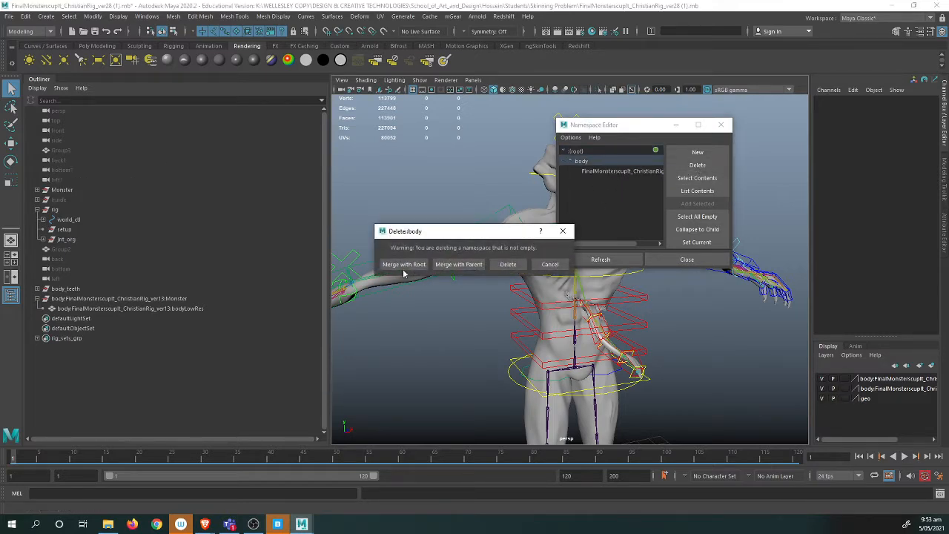
{"action": "left_click", "coordinate": [404, 266]}
{"action": "left_click", "coordinate": [623, 161]}
{"action": "left_click", "coordinate": [697, 165]}
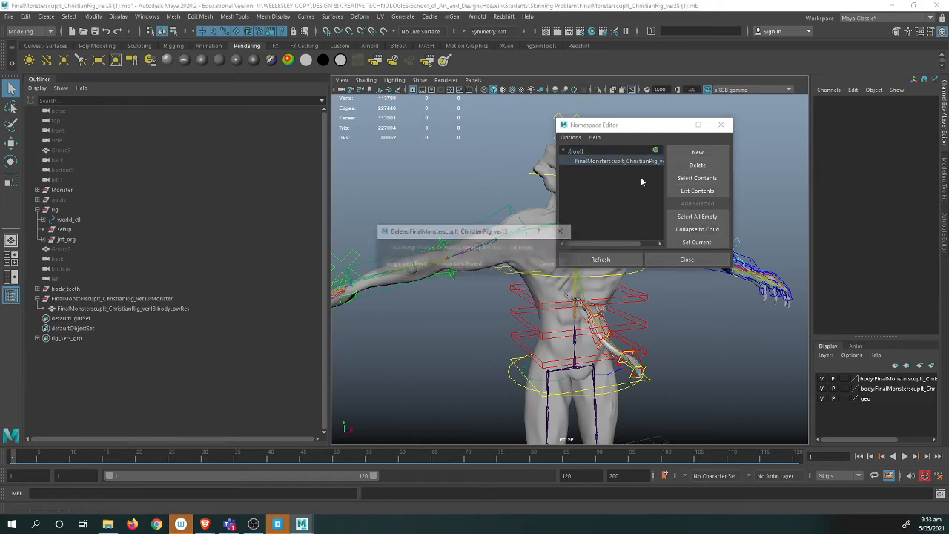
{"action": "left_click", "coordinate": [416, 263]}
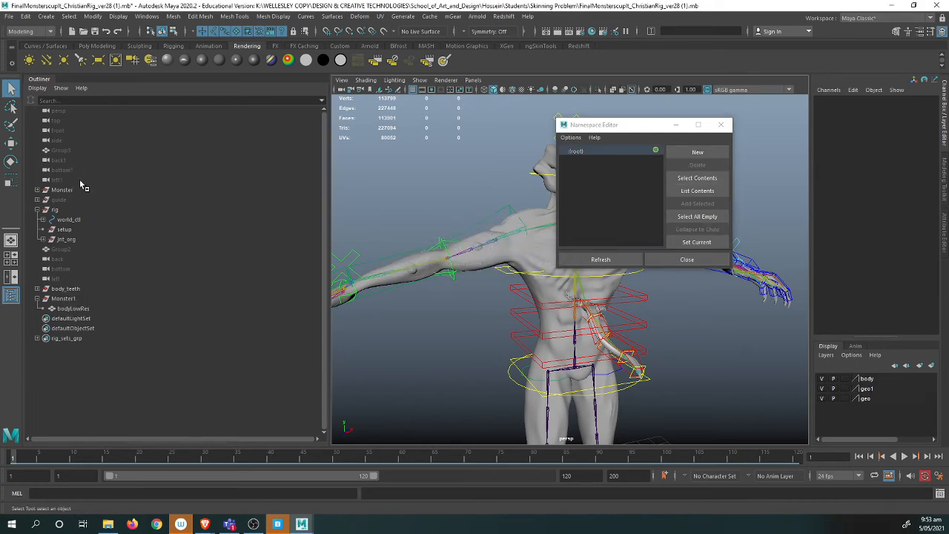
{"action": "left_click", "coordinate": [721, 125]}
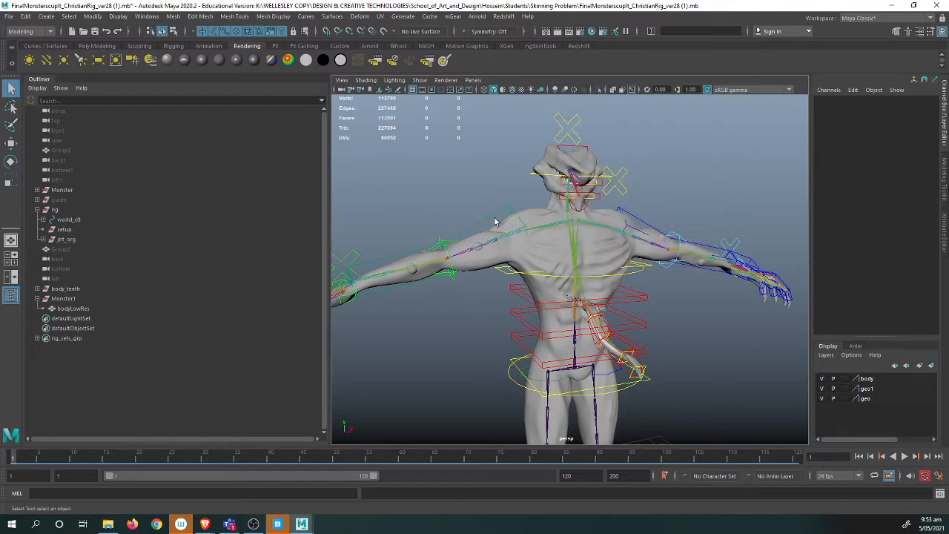
Hide the imported Monster1 group so only the original rigged body is displayed
{"action": "left_click", "coordinate": [495, 219]}
{"action": "left_click", "coordinate": [63, 298]}
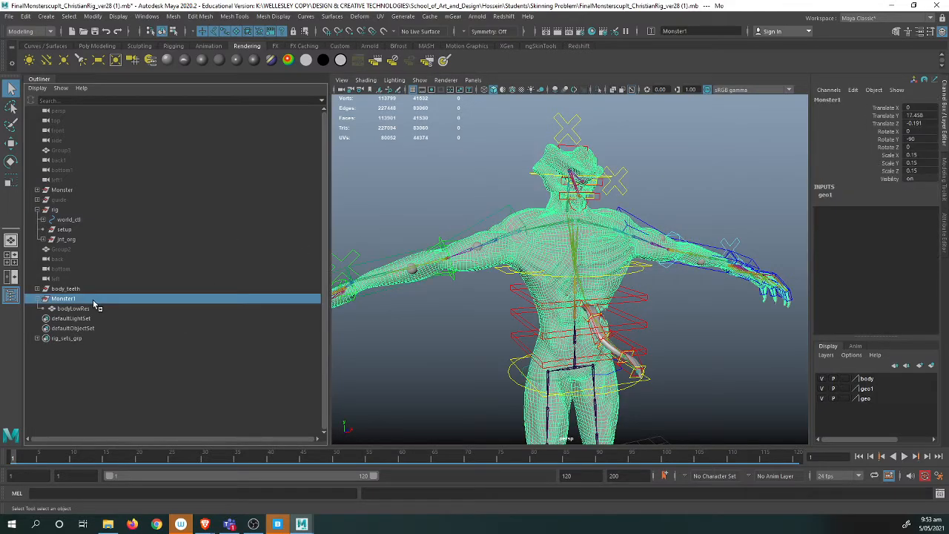
{"action": "key", "text": "ctrl+h"}
Test the skinning by rotating the arm_R0_fk0_ctl shoulder control downward, and undo the rotation
{"action": "left_click", "coordinate": [489, 218]}
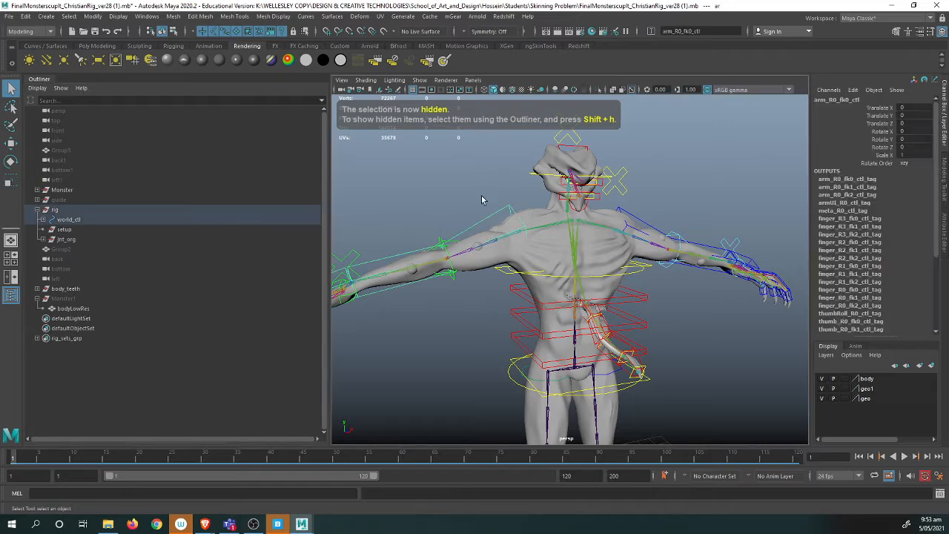
{"action": "key", "text": "e"}
{"action": "left_click_drag", "start_coordinate": [495, 199], "coordinate": [487, 219]}
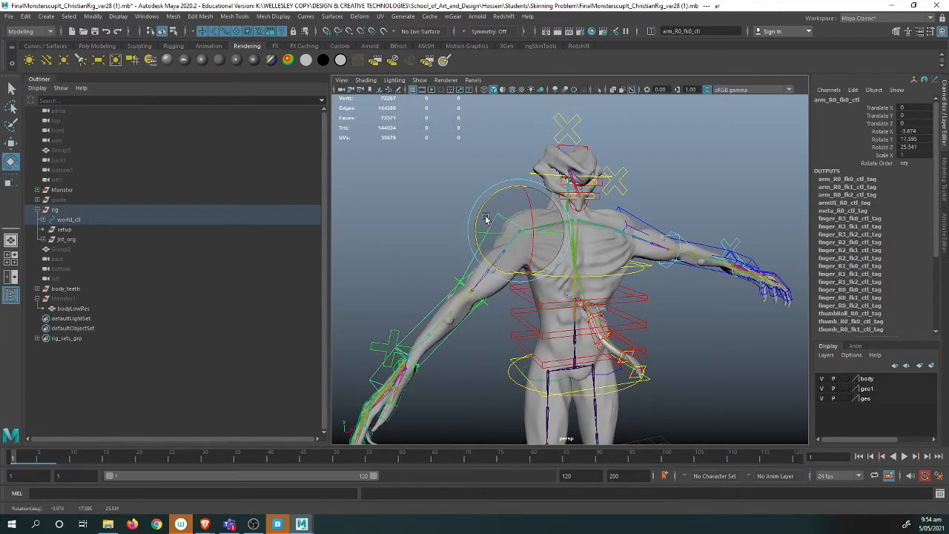
{"action": "key", "text": "ctrl+z"}
{"action": "left_click_drag", "start_coordinate": [479, 178], "coordinate": [506, 181], "text": "alt"}
Show the hidden Monster1 group again and select the bodyLowRes mesh inside it
{"action": "left_click", "coordinate": [95, 308]}
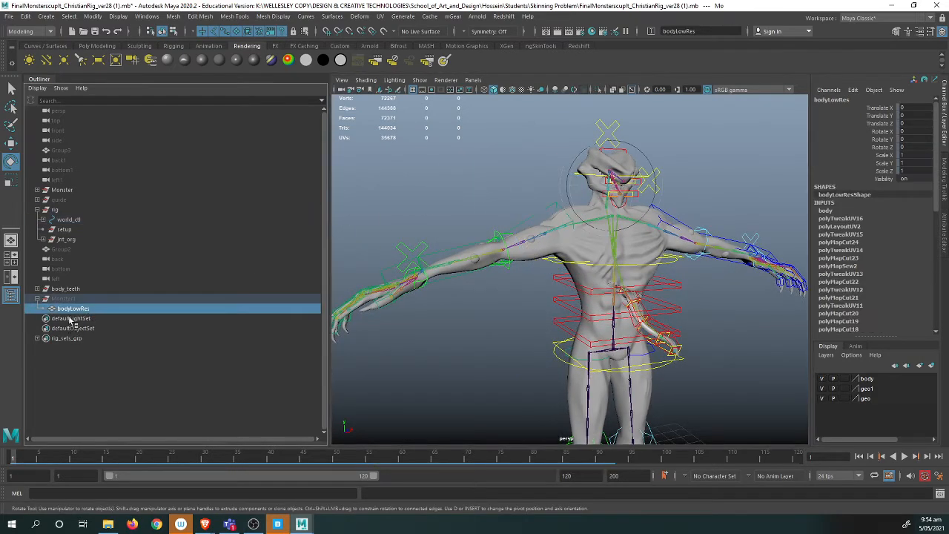
{"action": "left_click", "coordinate": [84, 300]}
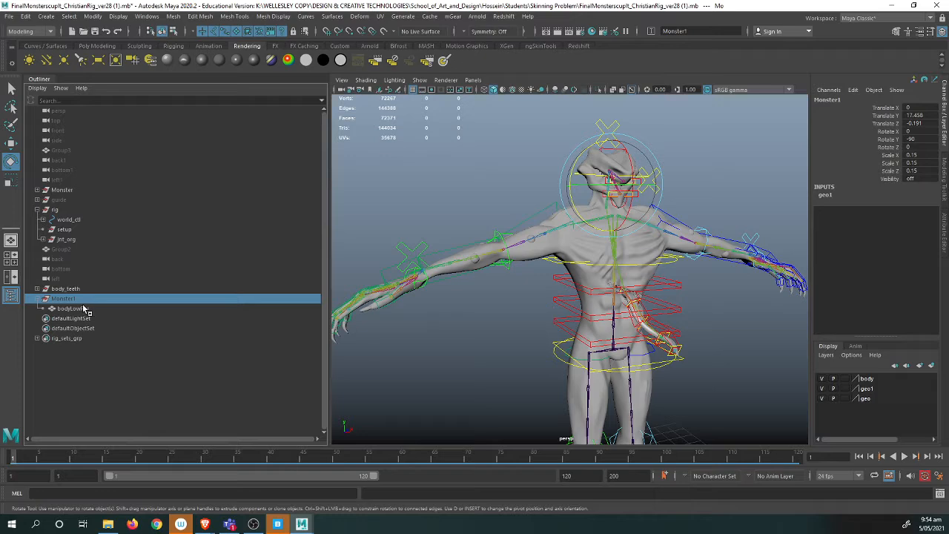
{"action": "key", "text": "shift+h"}
{"action": "left_click", "coordinate": [86, 308]}
Switch to the Monster_ready_for_texturing scene and examine the body mesh's construction history in the Channel Box
{"action": "key", "text": "alt+Tab"}
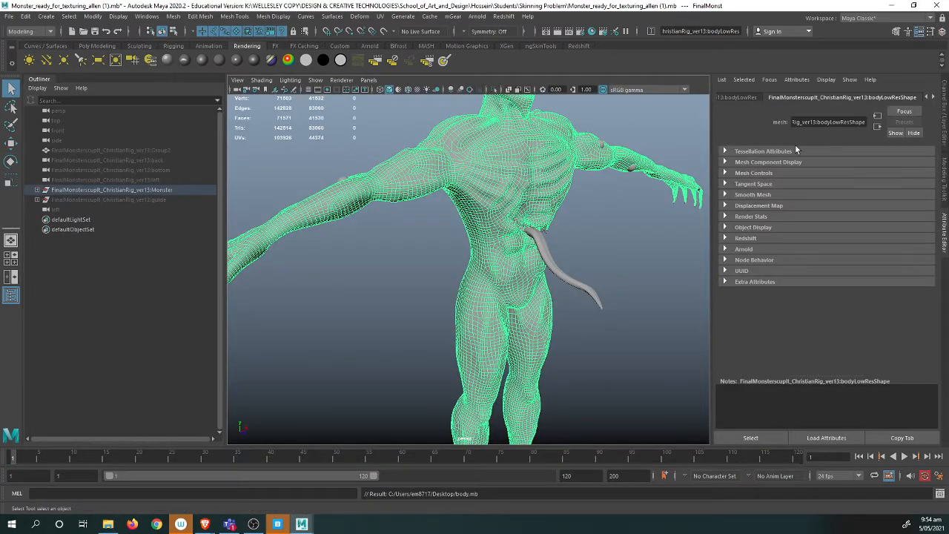
{"action": "left_click", "coordinate": [946, 112]}
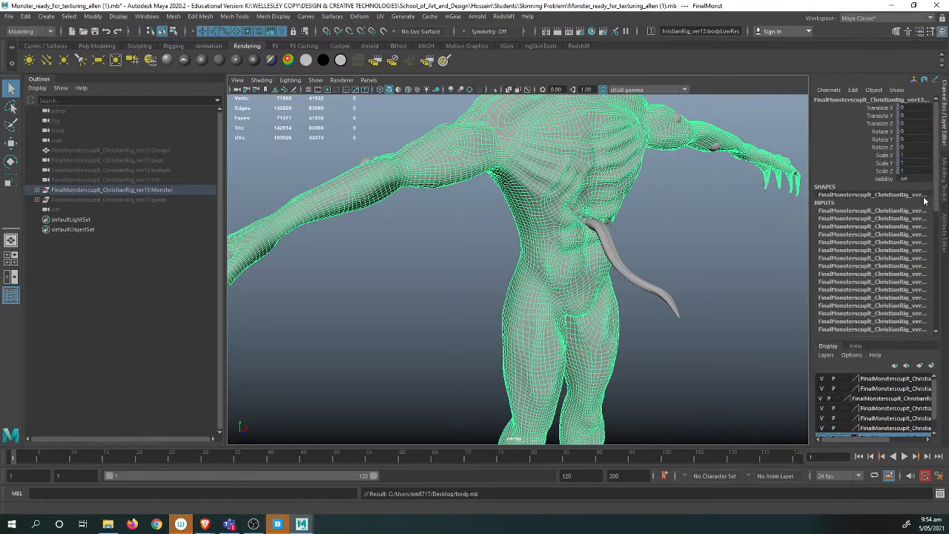
{"action": "scroll", "coordinate": [853, 252], "scroll_direction": "down", "scroll_amount": 5}
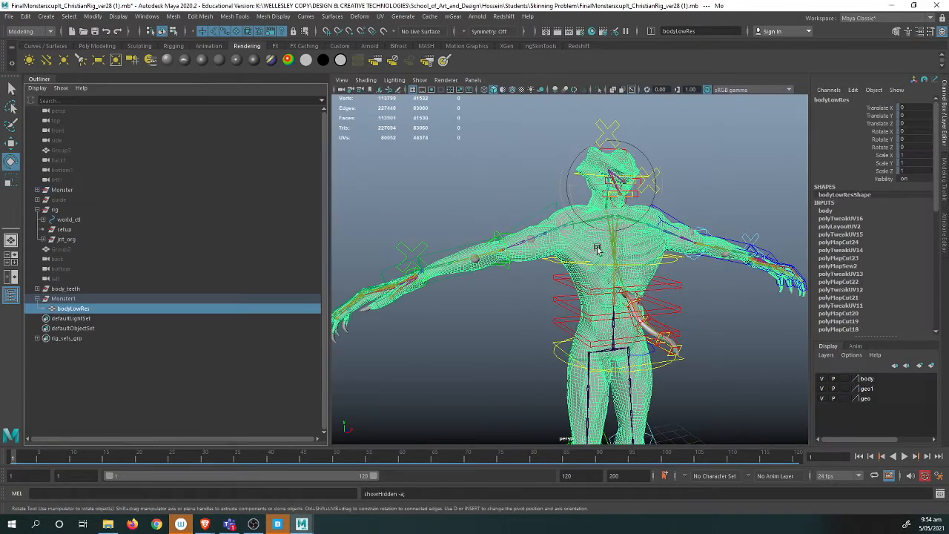
Delete the construction history of the imported bodyLowRes mesh in the rigged scene
{"action": "middle_click_drag", "start_coordinate": [590, 247], "coordinate": [589, 245], "text": "alt"}
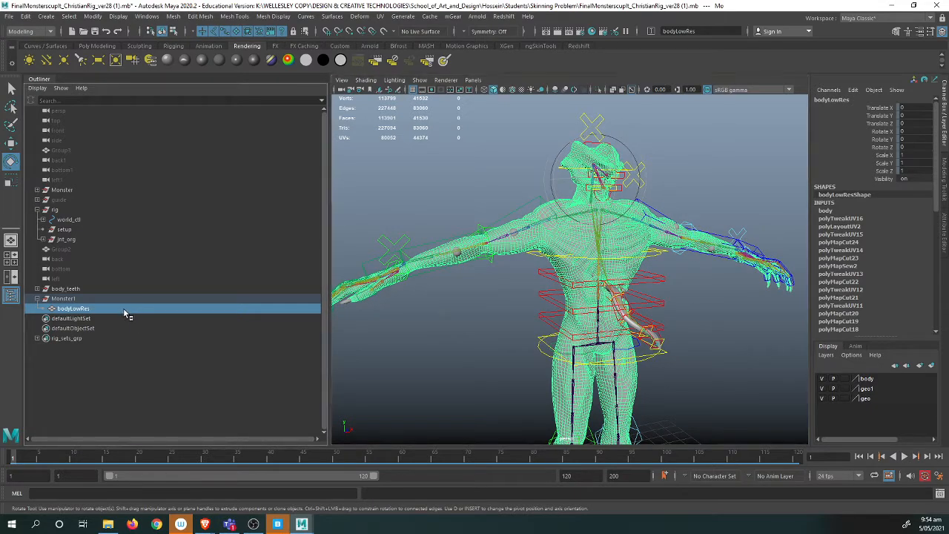
{"action": "key", "text": "alt+shift+d"}
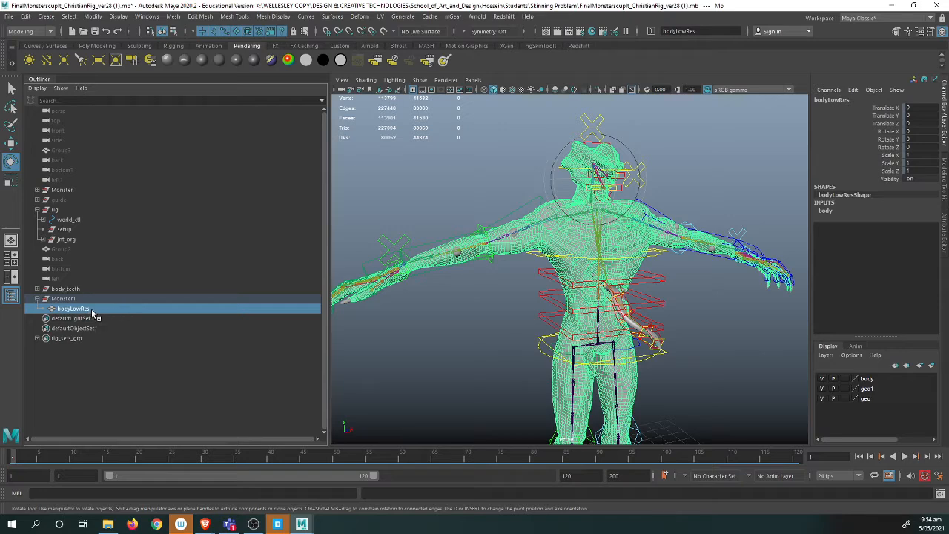
Try to unparent bodyLowRes from the Monster1 group to the top level of the scene, and undo the reparenting
{"action": "middle_click_drag", "start_coordinate": [93, 309], "coordinate": [93, 360]}
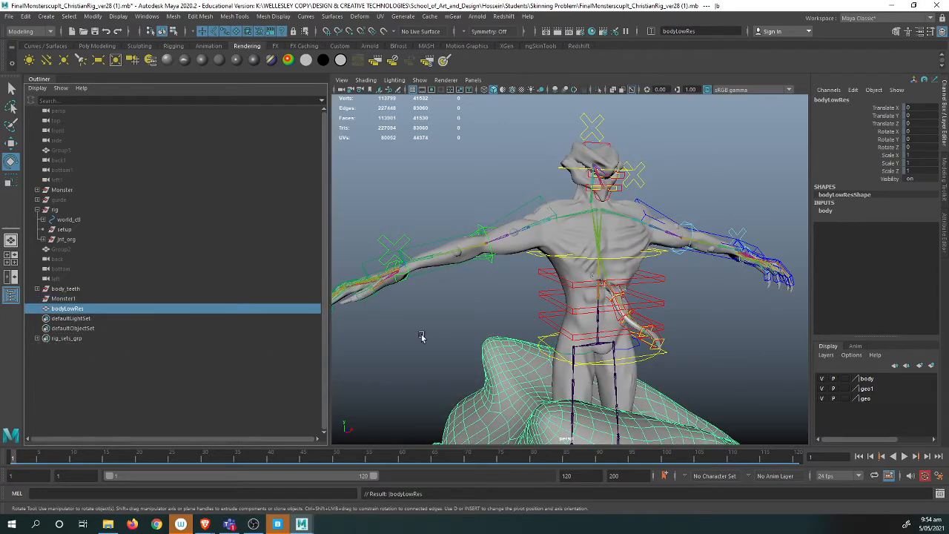
{"action": "middle_click_drag", "start_coordinate": [422, 336], "coordinate": [464, 274], "text": "alt"}
{"action": "right_click_drag", "start_coordinate": [464, 274], "coordinate": [337, 268], "text": "alt"}
{"action": "key", "text": "ctrl+z"}
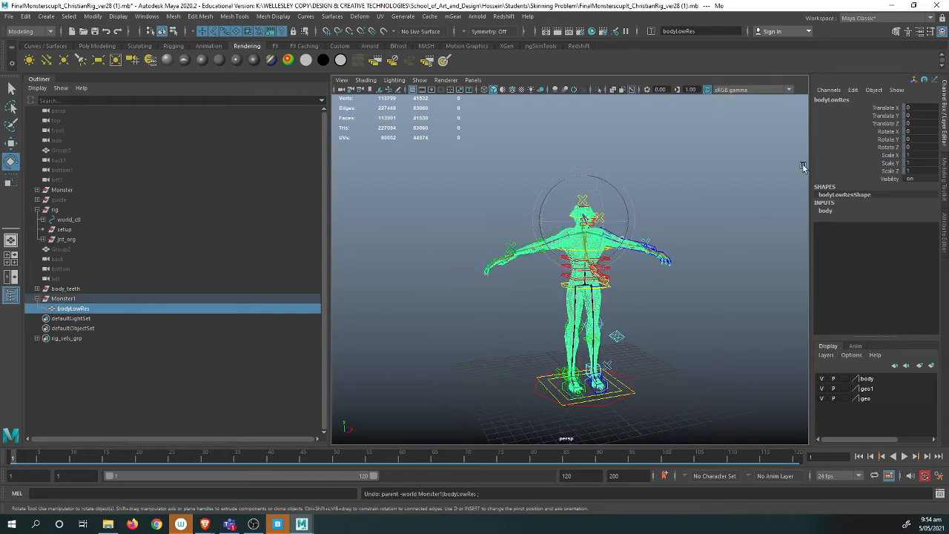
Try to freeze the transformations of the Monster1 group
{"action": "left_click", "coordinate": [67, 299]}
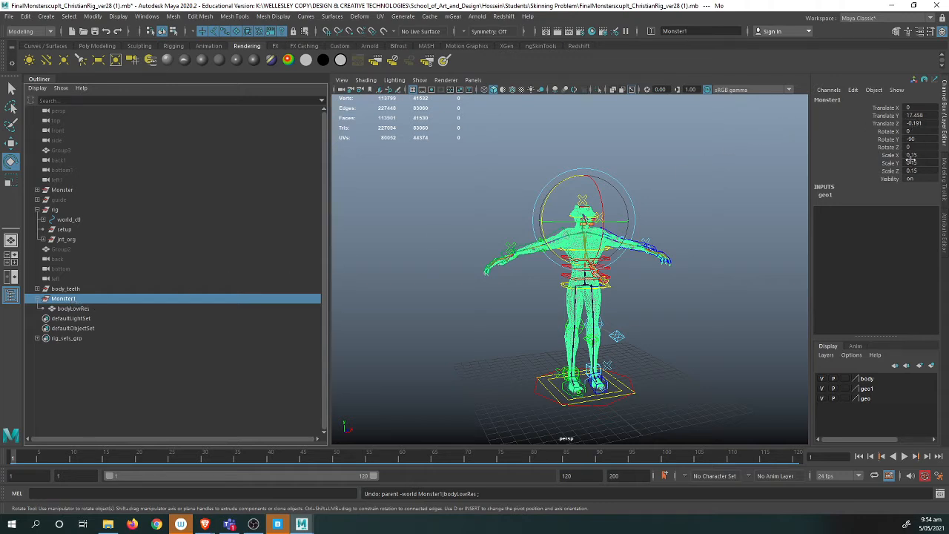
{"action": "left_click", "coordinate": [95, 19]}
{"action": "left_click", "coordinate": [139, 65]}
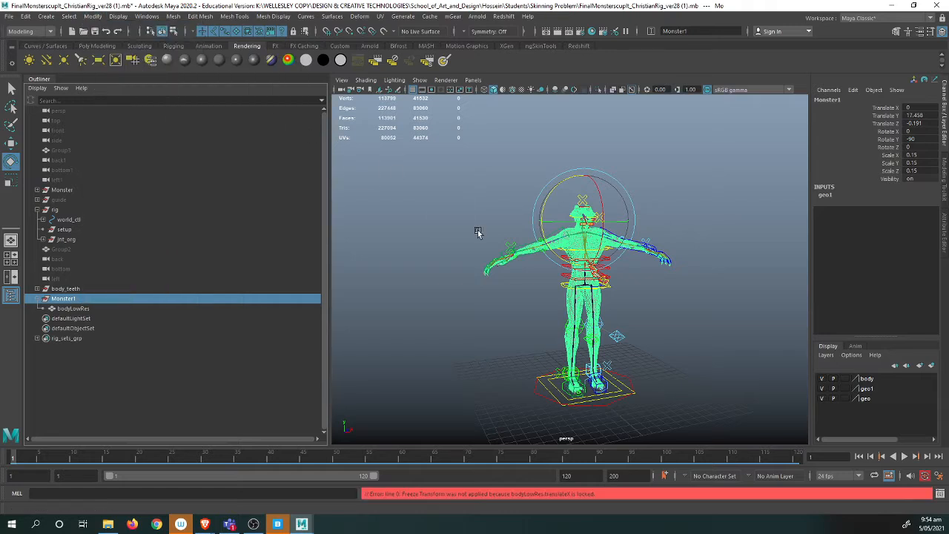
Unlock all translate, rotate and scale channels of bodyLowRes and select its parent group Monster1
{"action": "left_click", "coordinate": [110, 307]}
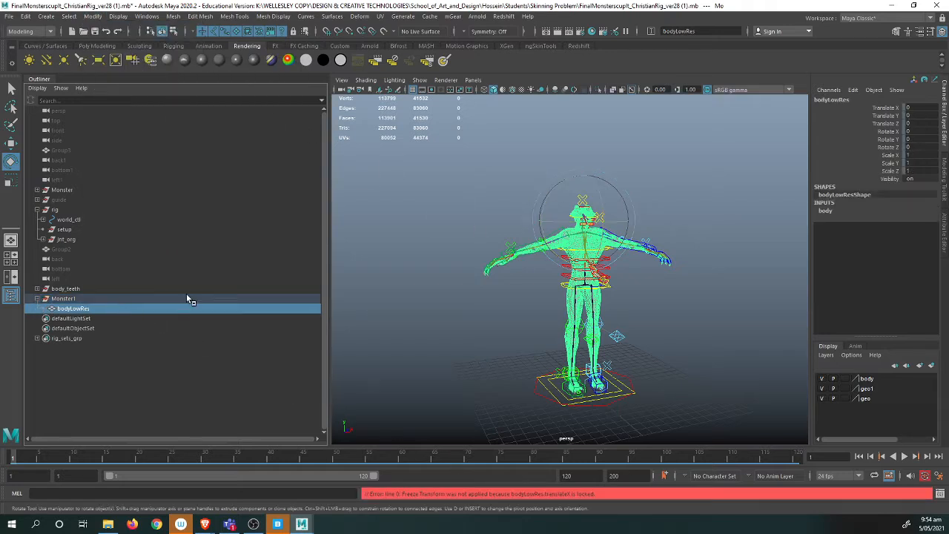
{"action": "left_click_drag", "start_coordinate": [886, 109], "coordinate": [887, 176]}
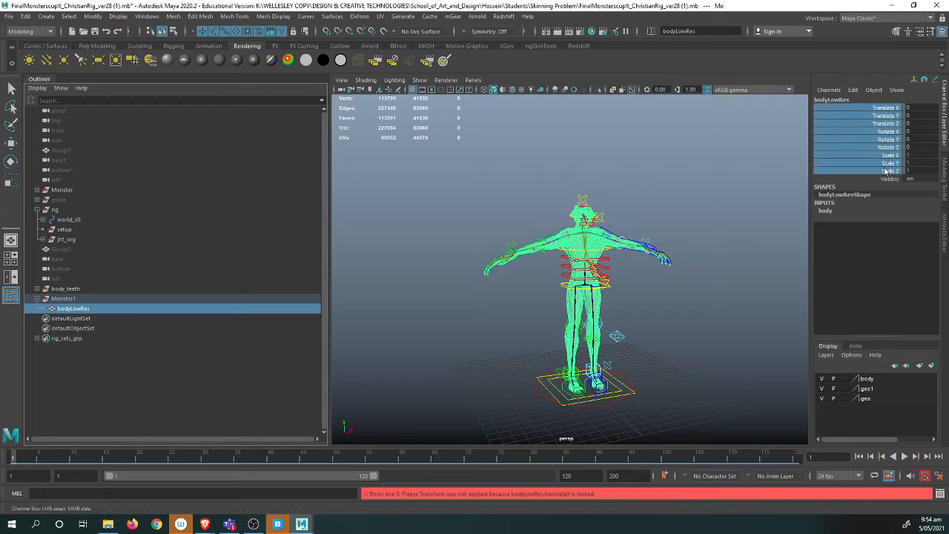
{"action": "right_click", "coordinate": [885, 150]}
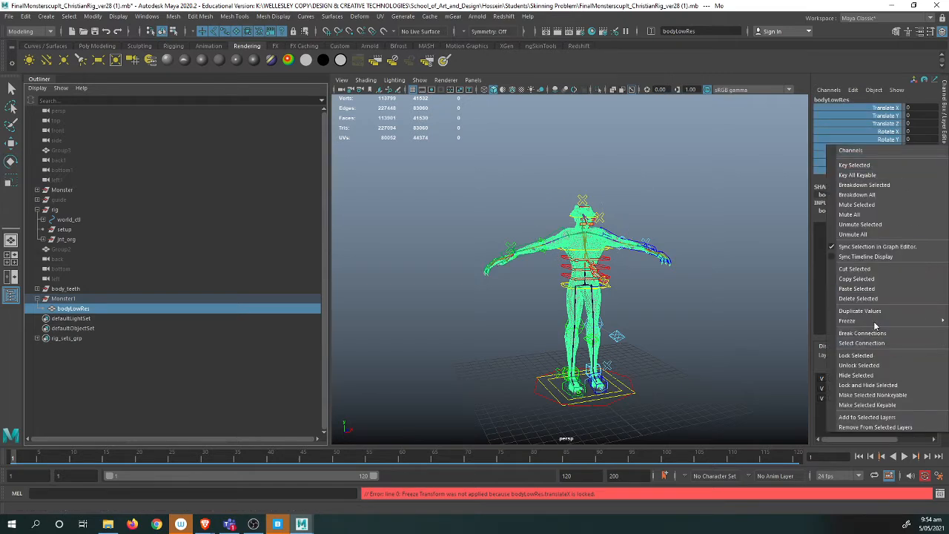
{"action": "left_click", "coordinate": [876, 366]}
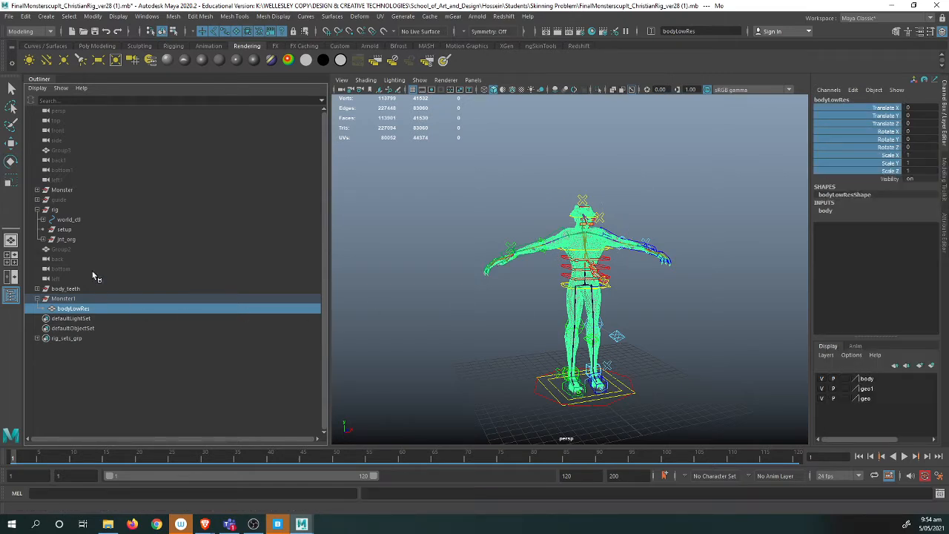
{"action": "left_click", "coordinate": [80, 299]}
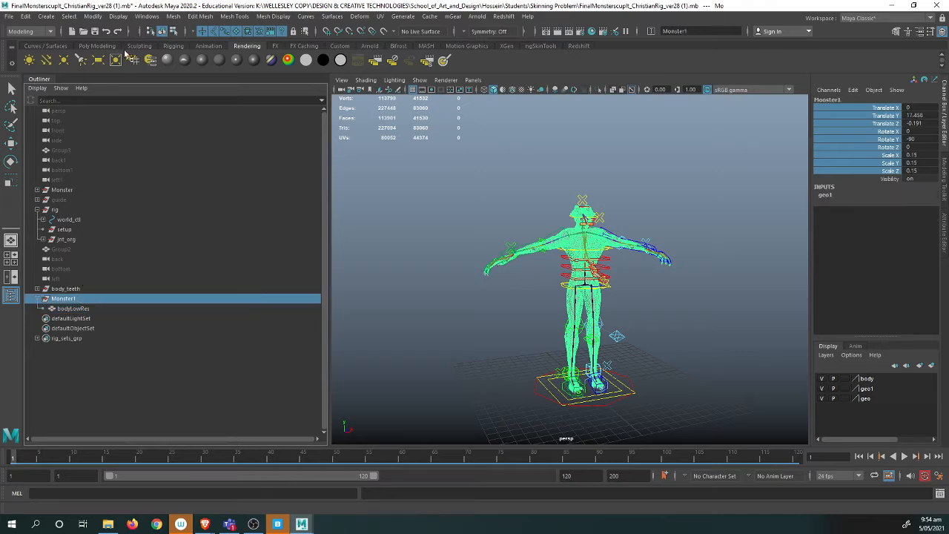
Freeze the transformations of the Monster1 group
{"action": "left_click", "coordinate": [93, 16]}
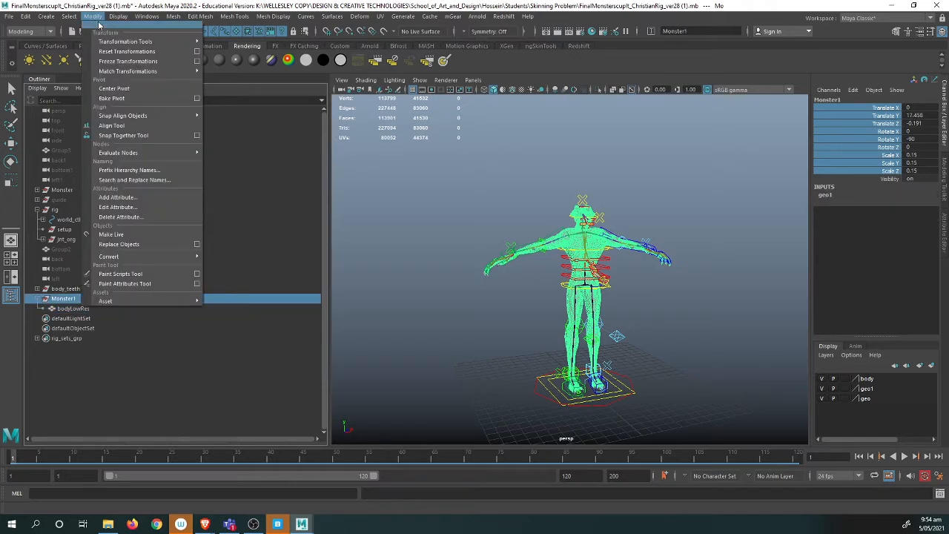
{"action": "left_click", "coordinate": [123, 60]}
Unparent bodyLowRes from Monster1 to the top level of the scene and delete the emptied Monster1 group
{"action": "left_click", "coordinate": [93, 309]}
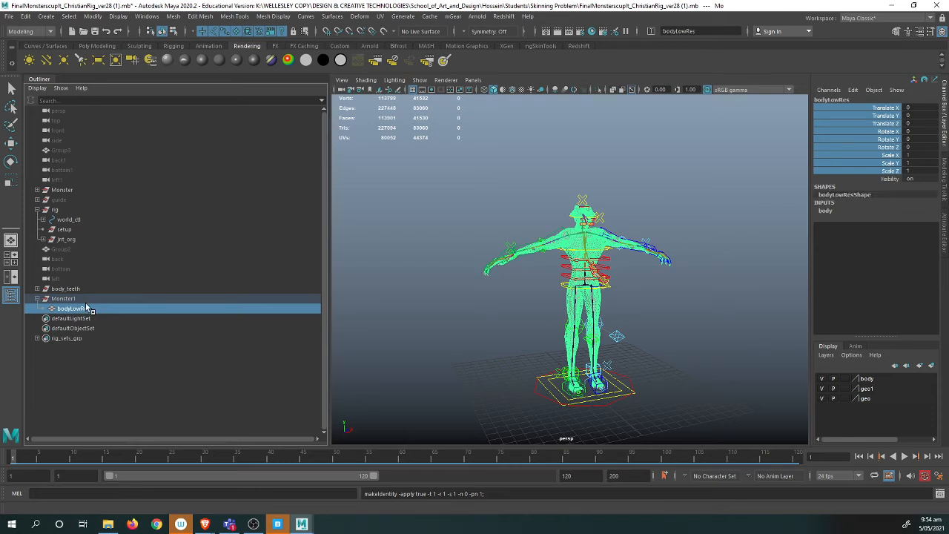
{"action": "key", "text": "shift+p"}
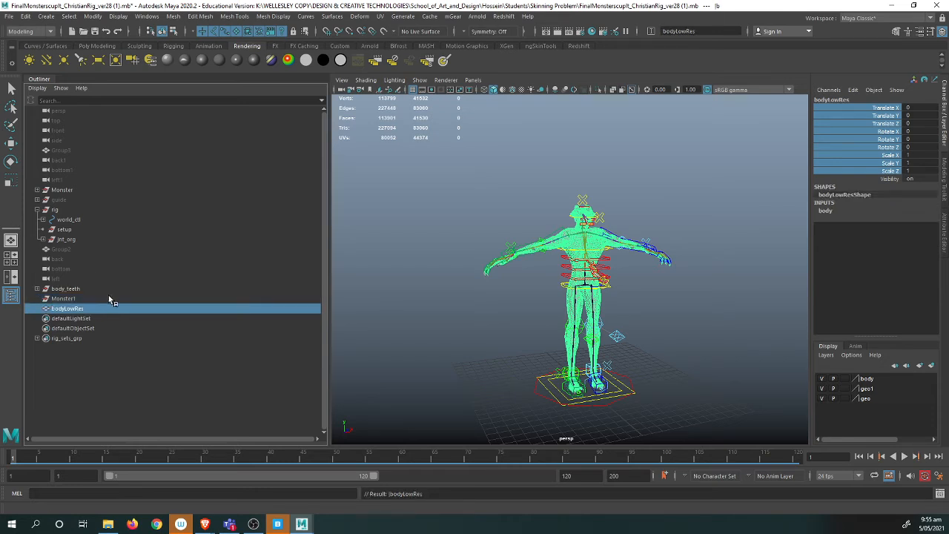
{"action": "left_click", "coordinate": [99, 298]}
{"action": "key", "text": "Delete"}
Rename the unparented body mesh as bodyLowResUV and parent it under the Monster group
{"action": "double_click", "coordinate": [97, 299]}
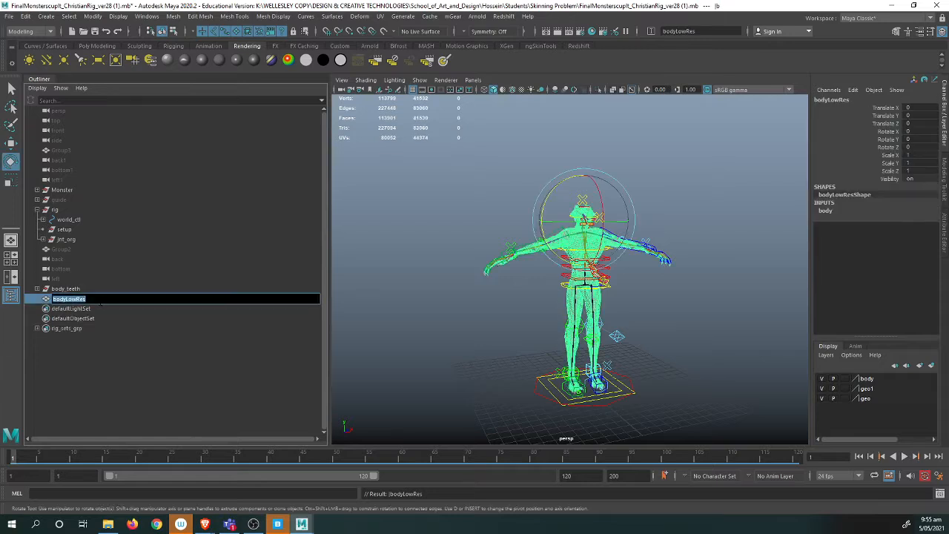
{"action": "key", "text": "Return"}
{"action": "type", "text": "UV"}
{"action": "key", "text": "Return"}
{"action": "middle_click_drag", "start_coordinate": [113, 298], "coordinate": [72, 191]}
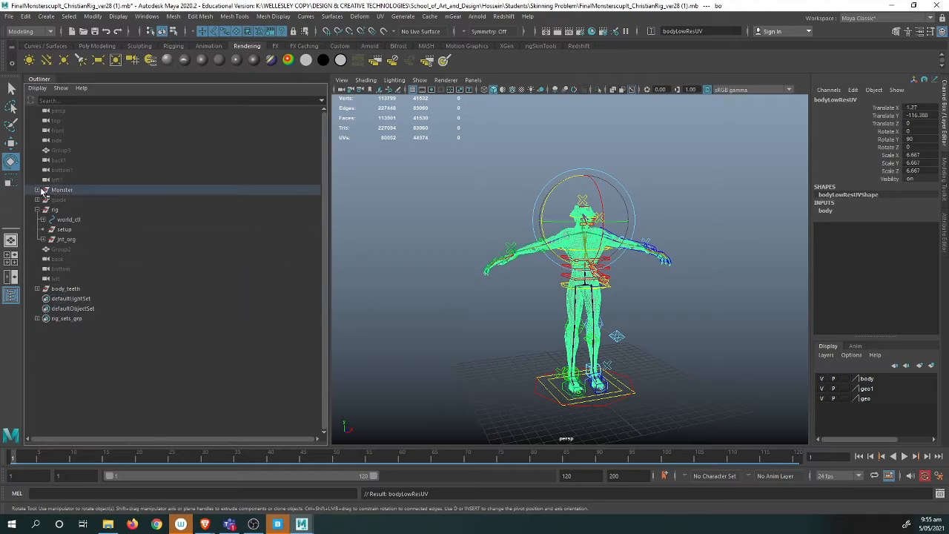
Expand the Monster group and compare the skinned bodyLowRes with bodyLowResUV, framing the UV mesh in the viewport
{"action": "left_click", "coordinate": [37, 190]}
{"action": "left_click", "coordinate": [79, 269]}
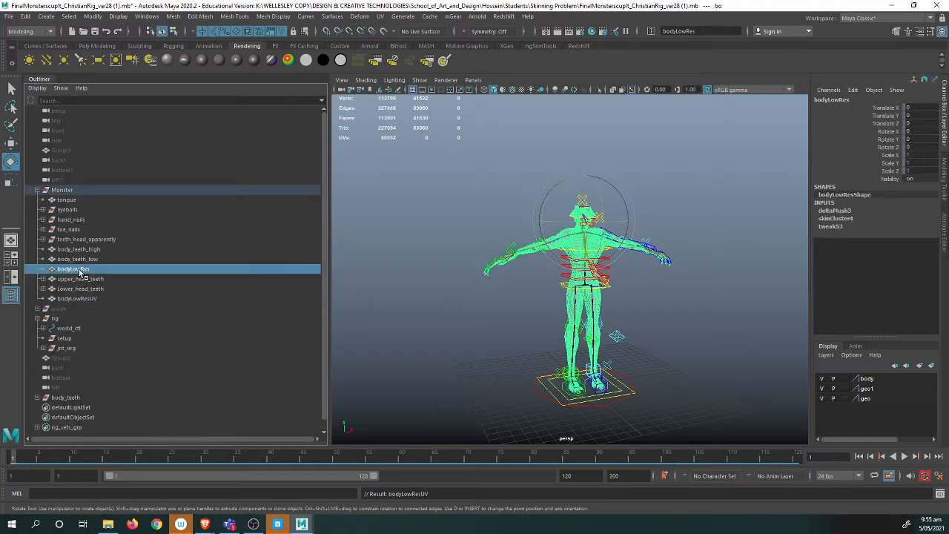
{"action": "left_click", "coordinate": [81, 299]}
{"action": "key", "text": "f"}
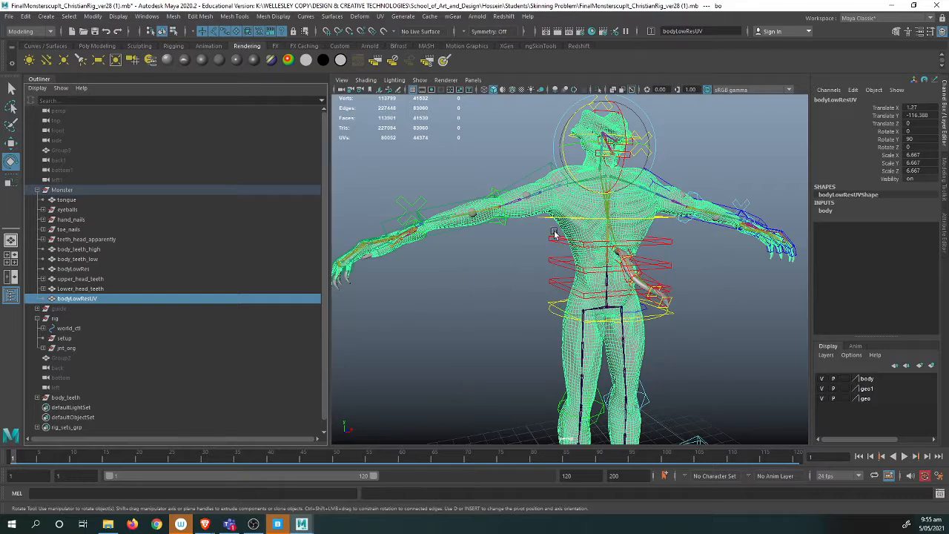
Test the skinning by rotating the arm_R0_fk0_ctl arm control, and undo the rotation
{"action": "left_click", "coordinate": [534, 171]}
{"action": "left_click_drag", "start_coordinate": [534, 170], "coordinate": [515, 267]}
{"action": "key", "text": "ctrl+z"}
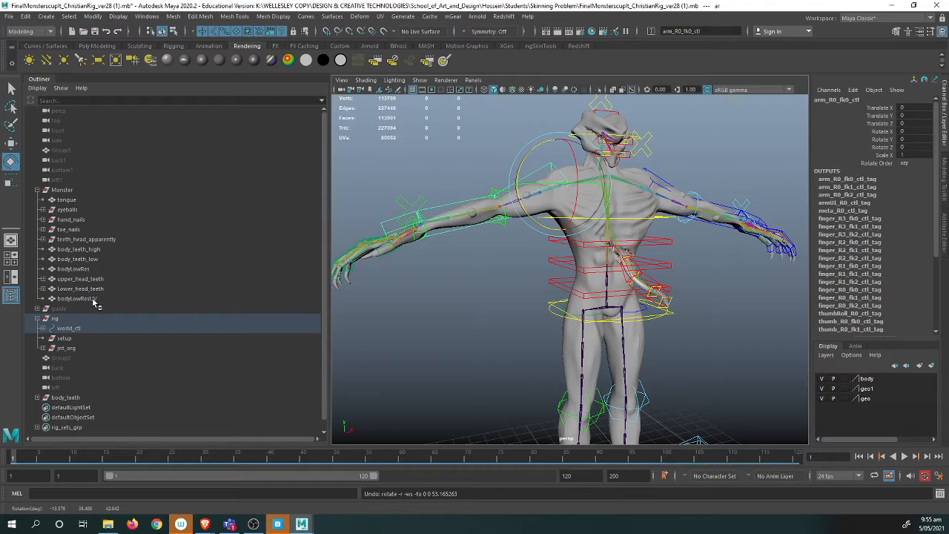
{"action": "left_click", "coordinate": [87, 270]}
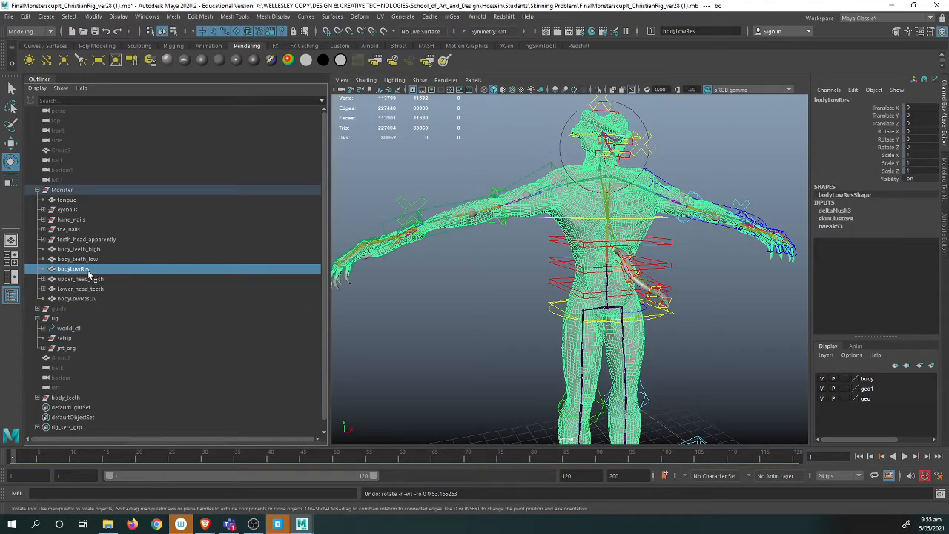
{"action": "left_click", "coordinate": [87, 300]}
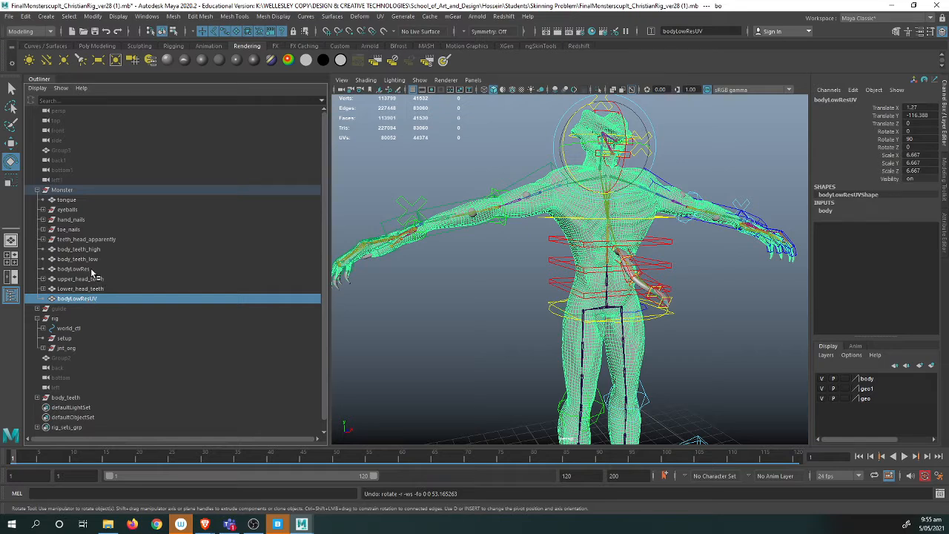
{"action": "left_click", "coordinate": [91, 269]}
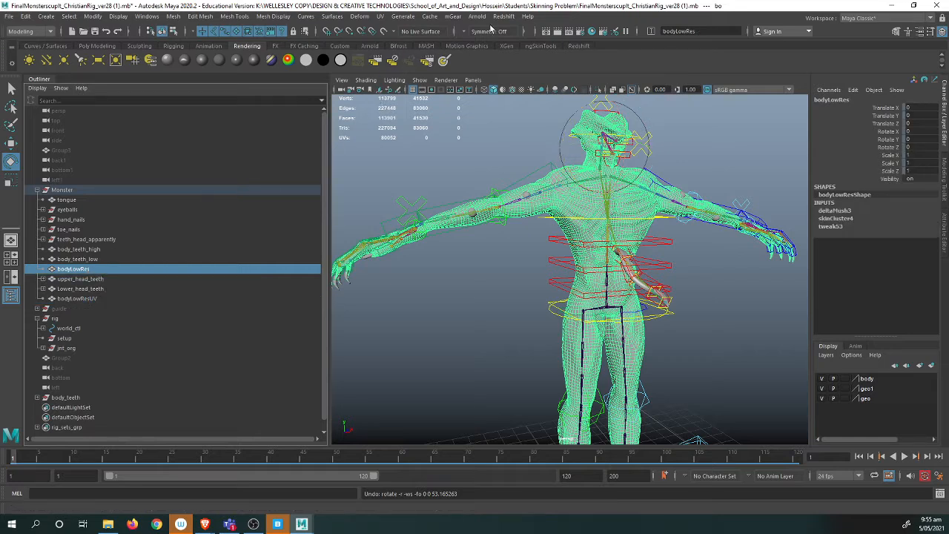
{"action": "left_click", "coordinate": [452, 17]}
{"action": "mouse_move", "coordinate": [486, 72]}
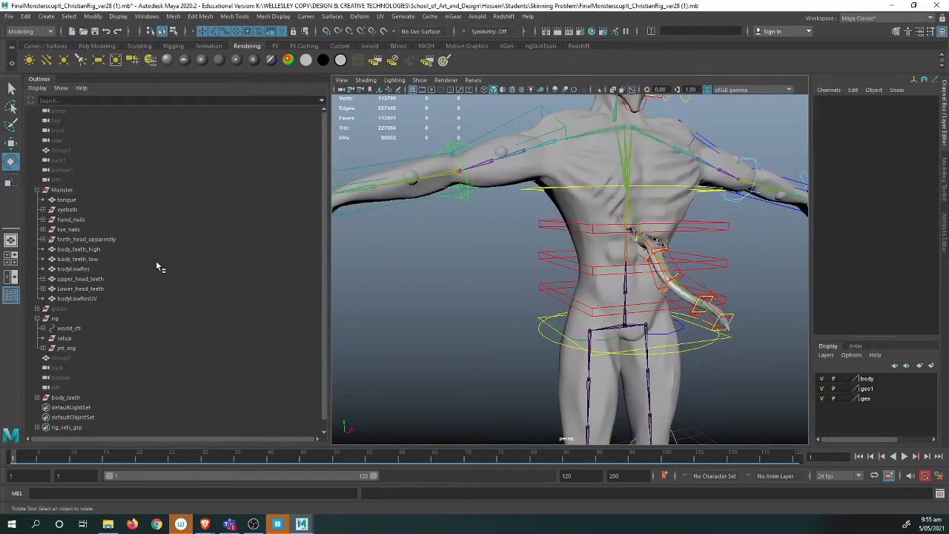
Open the Paint Skin Weights tool settings for the skinned bodyLowRes mesh
{"action": "left_click", "coordinate": [89, 269]}
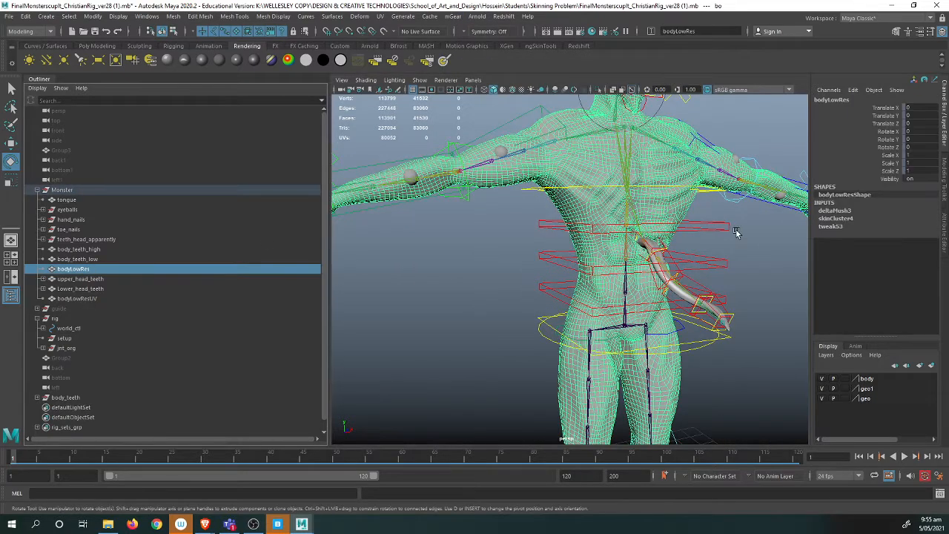
{"action": "left_click_drag", "start_coordinate": [742, 224], "coordinate": [671, 253], "text": "alt"}
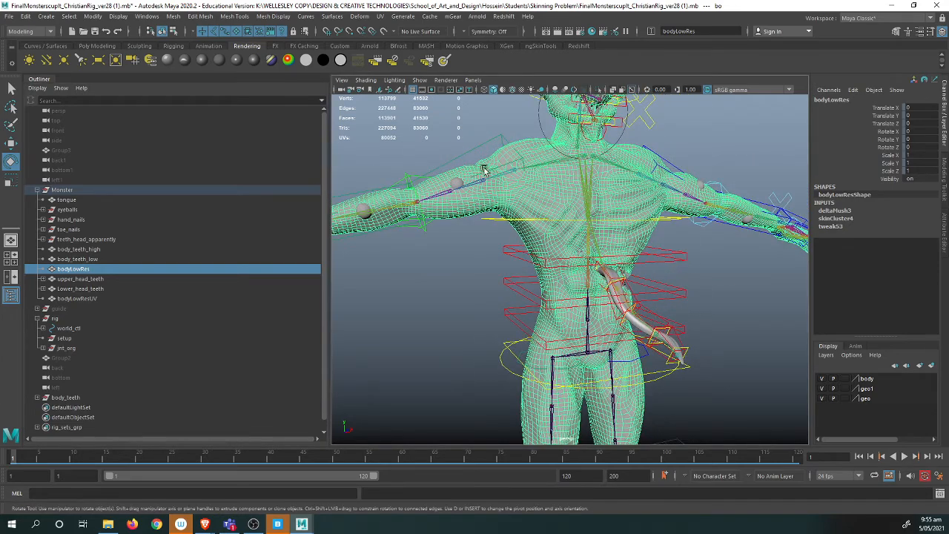
{"action": "key", "text": "f"}
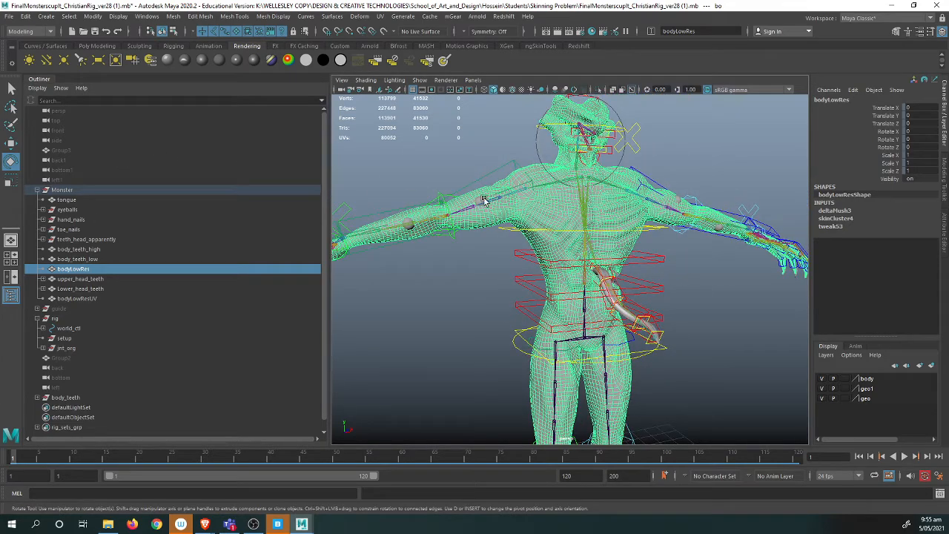
{"action": "right_click", "coordinate": [503, 133]}
{"action": "left_click", "coordinate": [472, 119]}
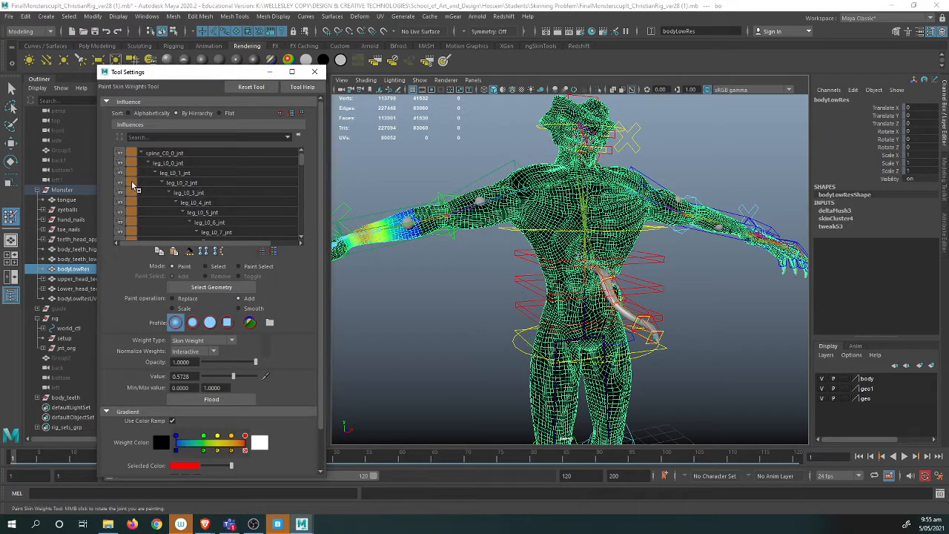
Examine the painted weights of the leg, finger and arm_R0_0_jnt influences on bodyLowRes, and leave the paint tool
{"action": "left_click", "coordinate": [196, 163]}
{"action": "left_click", "coordinate": [202, 183]}
{"action": "left_click", "coordinate": [208, 192]}
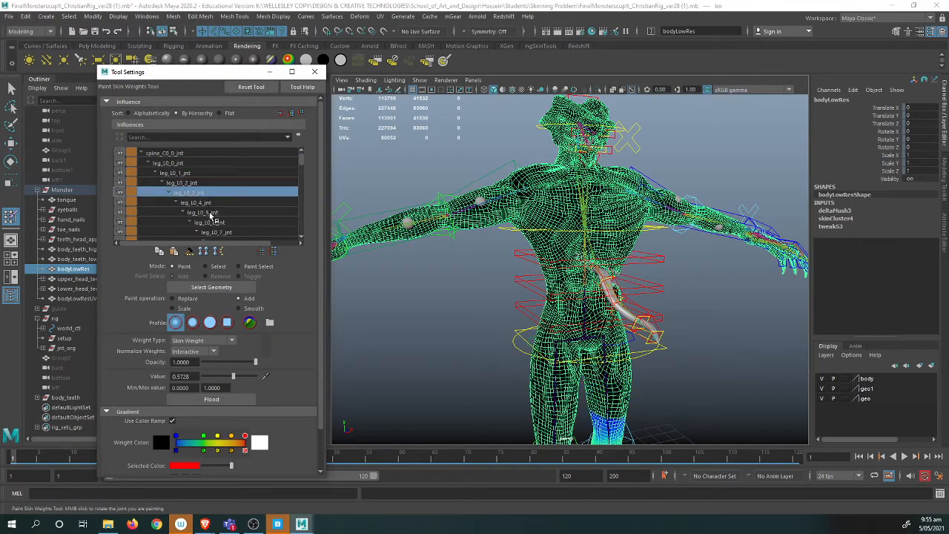
{"action": "left_click", "coordinate": [210, 214]}
{"action": "left_click", "coordinate": [229, 230]}
{"action": "left_click_drag", "start_coordinate": [301, 163], "coordinate": [292, 203]}
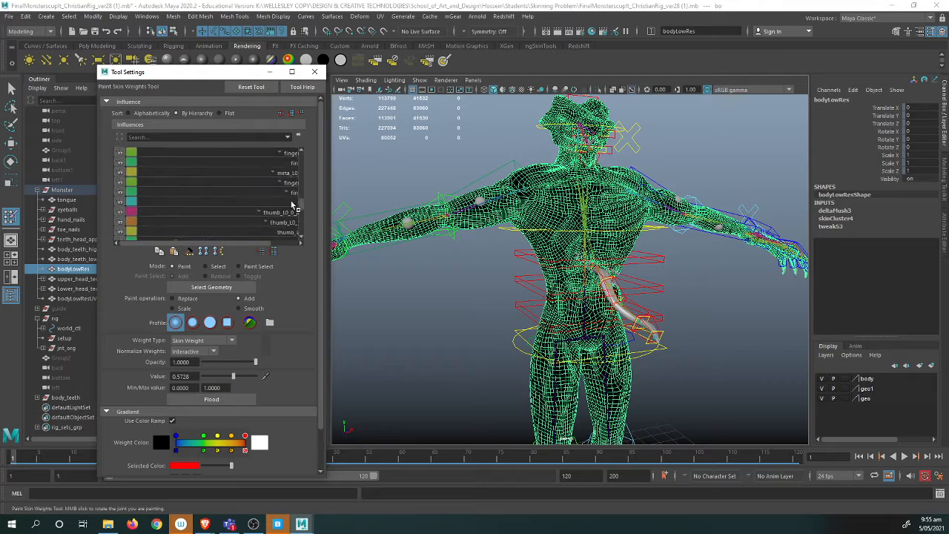
{"action": "left_click", "coordinate": [291, 191]}
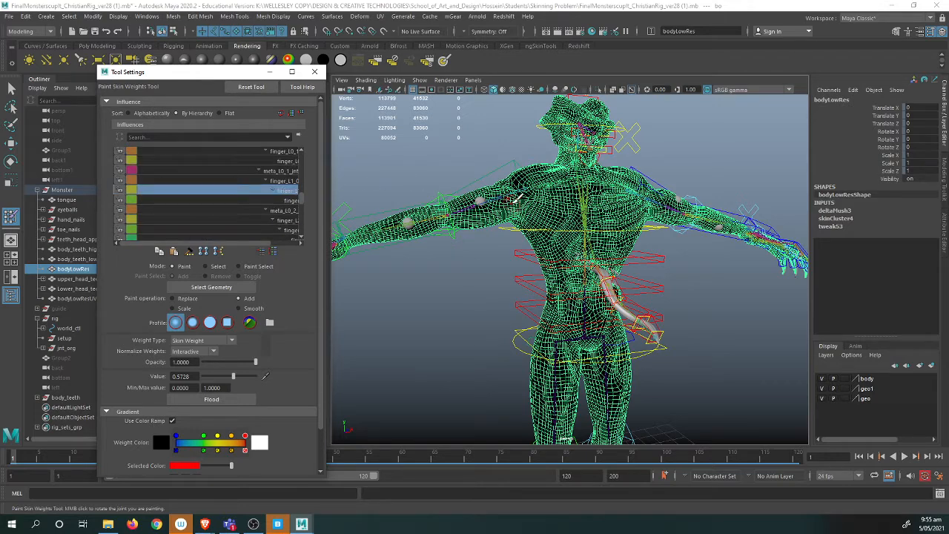
{"action": "right_click_drag", "start_coordinate": [517, 190], "coordinate": [525, 167]}
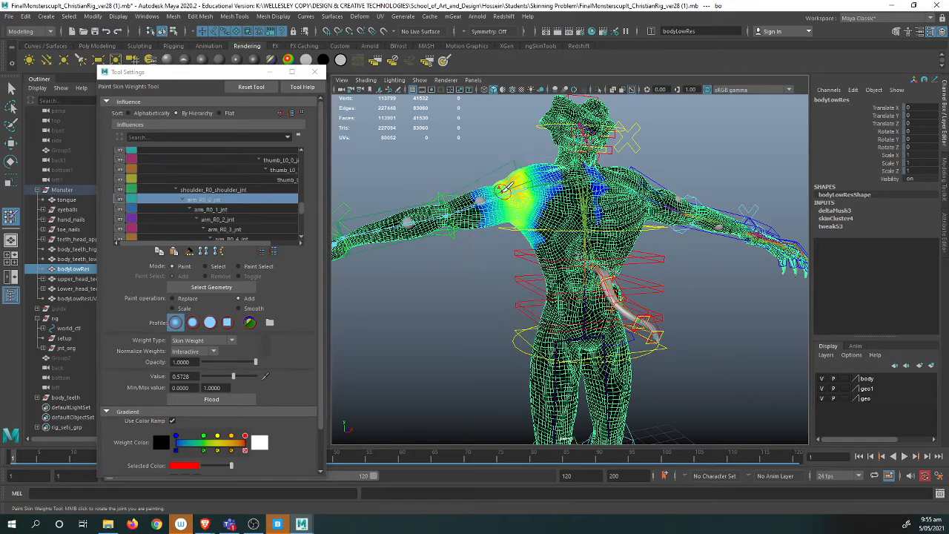
{"action": "mouse_move", "coordinate": [492, 196]}
{"action": "left_mouse_down", "text": "alt"}
{"action": "mouse_move", "coordinate": [430, 210]}
{"action": "mouse_move", "coordinate": [484, 182]}
{"action": "left_mouse_up", "text": "alt"}
{"action": "right_click_drag", "start_coordinate": [484, 180], "coordinate": [535, 196], "text": "alt"}
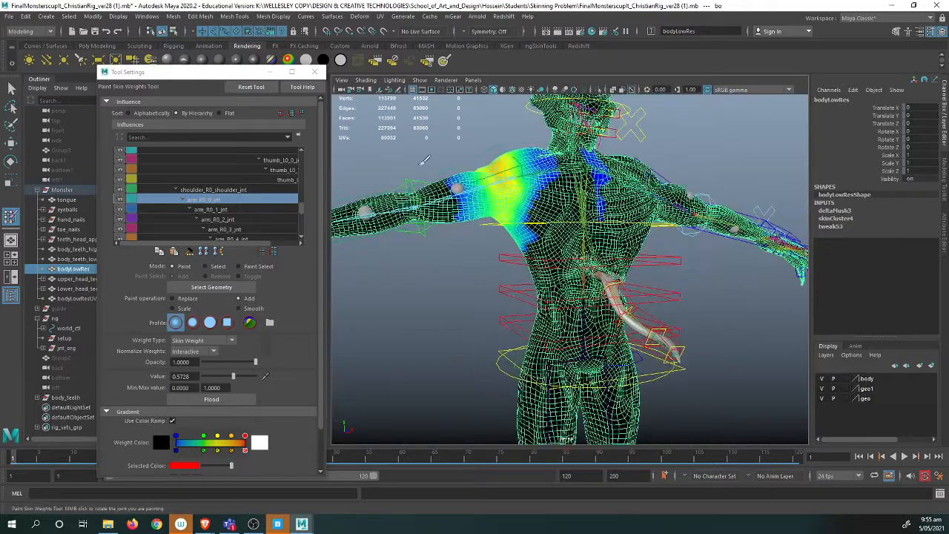
{"action": "left_click", "coordinate": [315, 72]}
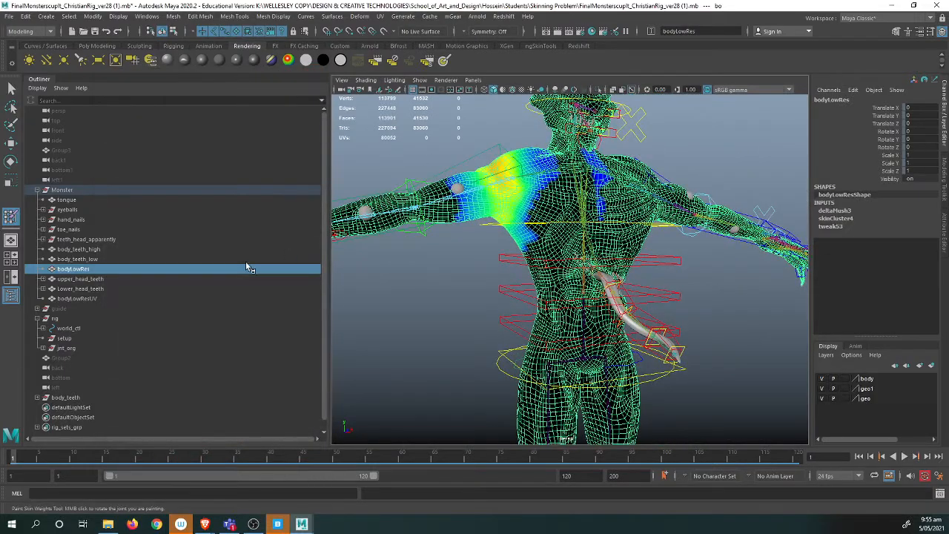
{"action": "middle_click_drag", "start_coordinate": [514, 236], "coordinate": [498, 254], "text": "alt"}
{"action": "key", "text": "q"}
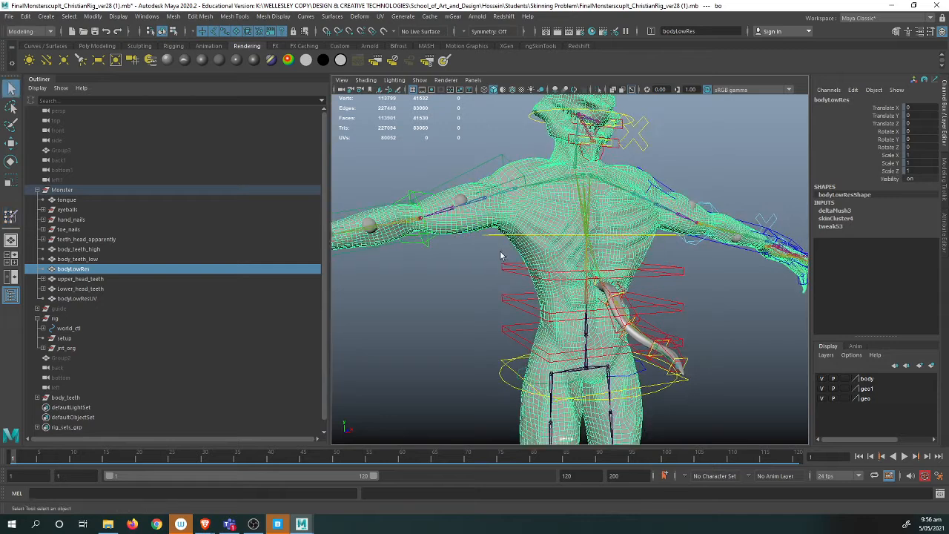
Expand bodyLowRes's deltaMush3 settings and note envelope 1, smoothing iterations 50 and smoothing step 1 in Notepad
{"action": "left_click_drag", "start_coordinate": [532, 231], "coordinate": [627, 220], "text": "alt"}
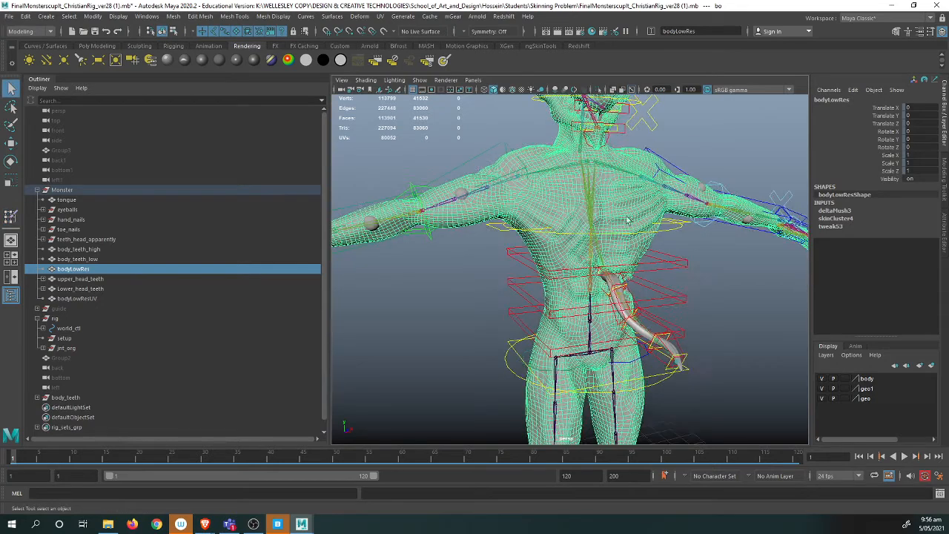
{"action": "left_click", "coordinate": [835, 210]}
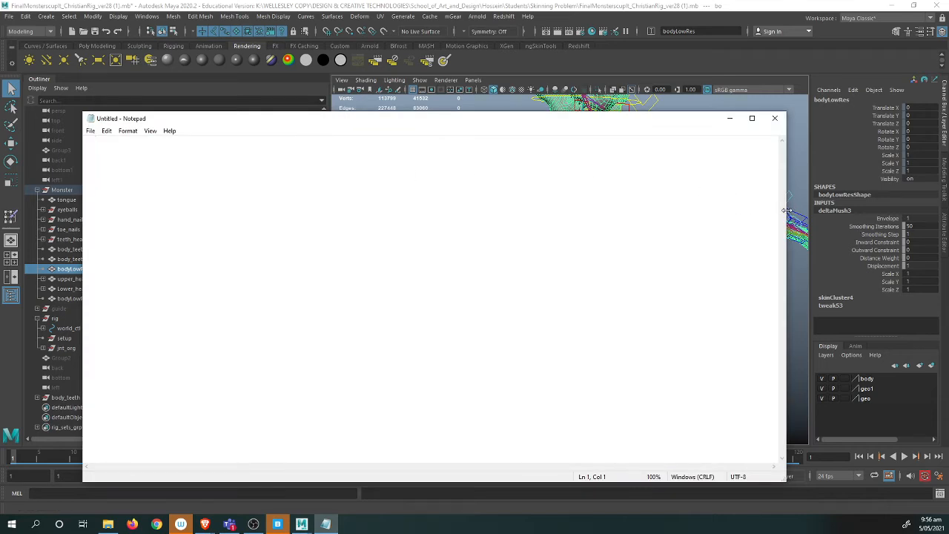
{"action": "left_click_drag", "start_coordinate": [788, 212], "coordinate": [569, 212]}
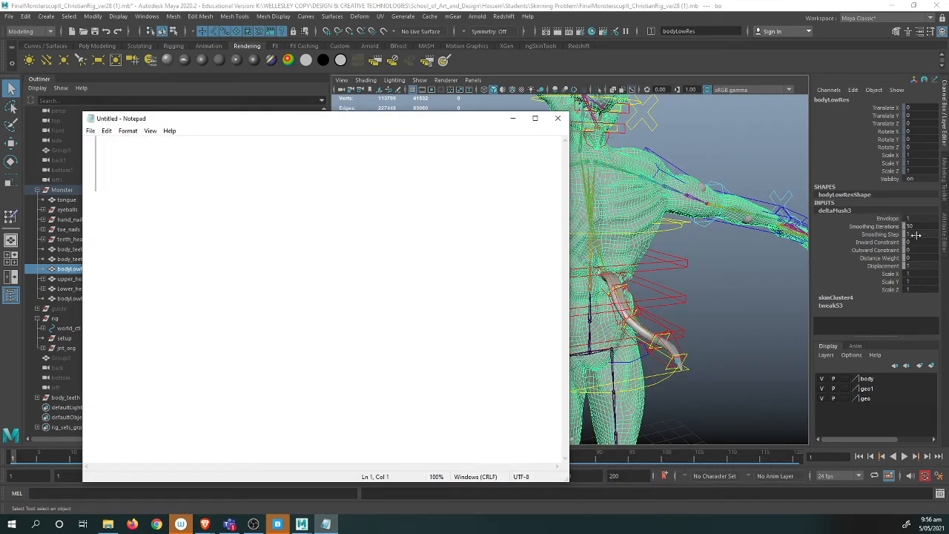
{"action": "type", "text": "1"}
{"action": "key", "text": "Return"}
{"action": "type", "text": "50"}
{"action": "key", "text": "Return"}
{"action": "type", "text": "1"}
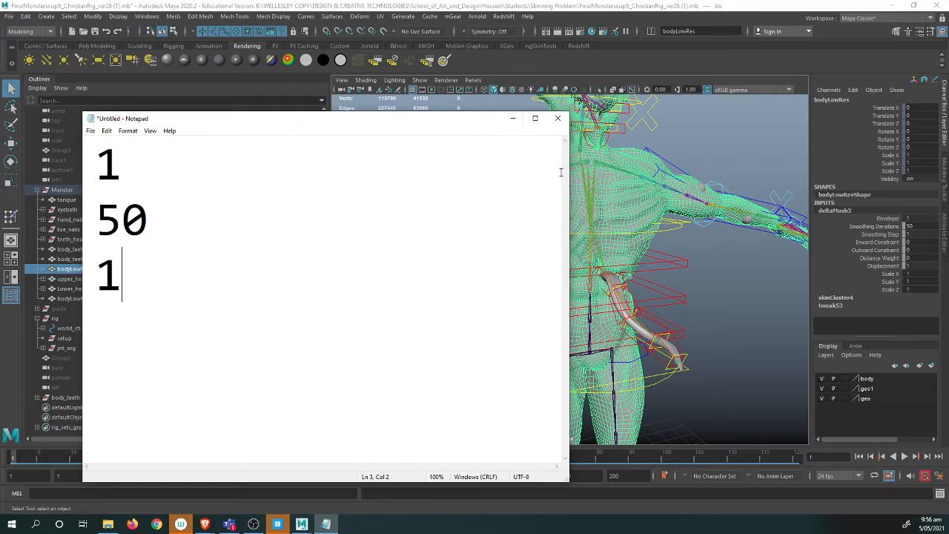
{"action": "left_click", "coordinate": [512, 119]}
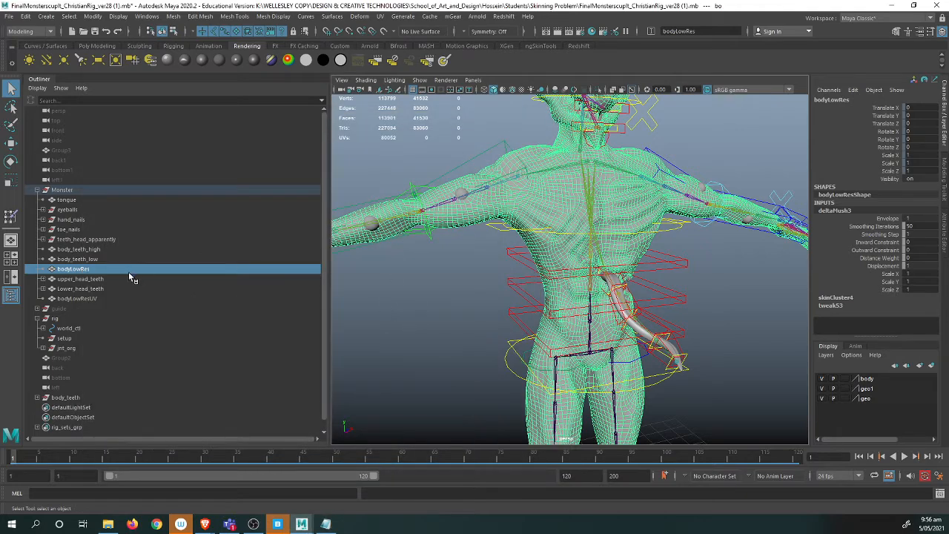
Export the skin weights of bodyLowRes with mGear to the Desktop as the jSkin ASCII file skinWeightMonster
{"action": "left_click", "coordinate": [453, 16]}
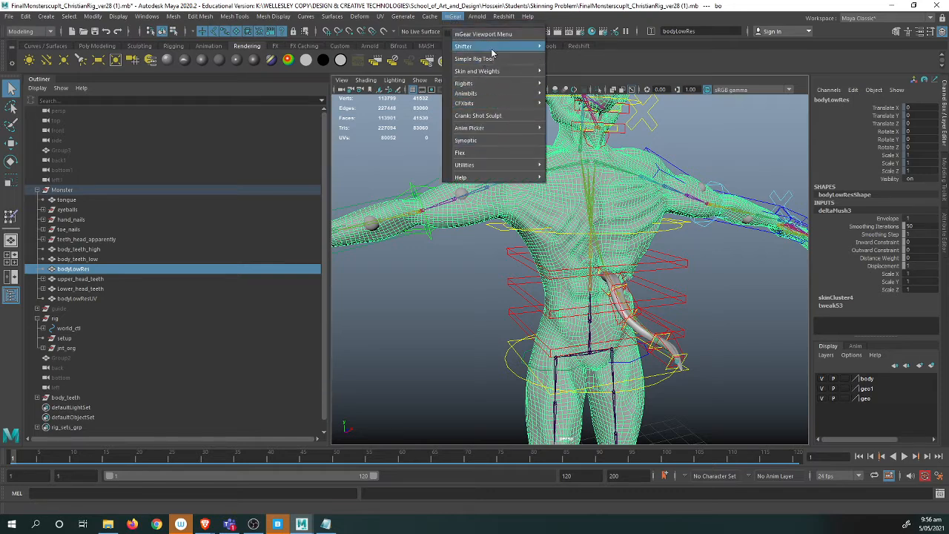
{"action": "mouse_move", "coordinate": [491, 74]}
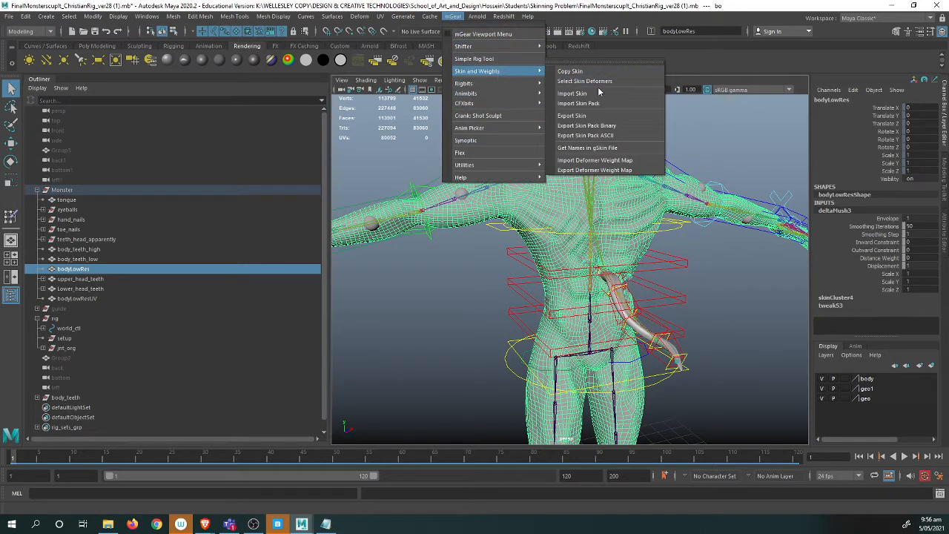
{"action": "left_click", "coordinate": [592, 117]}
{"action": "left_click_drag", "start_coordinate": [246, 198], "coordinate": [542, 126]}
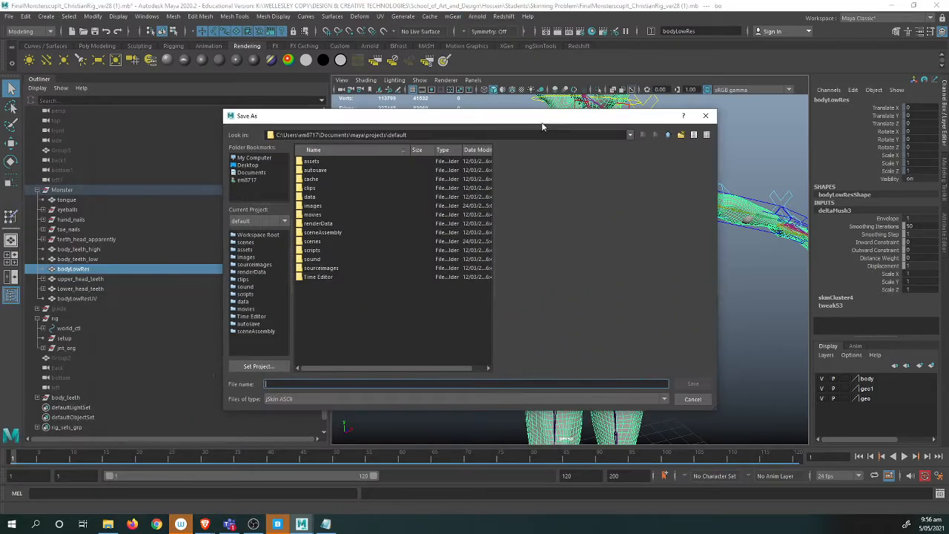
{"action": "left_click", "coordinate": [248, 165]}
{"action": "left_click", "coordinate": [312, 385]}
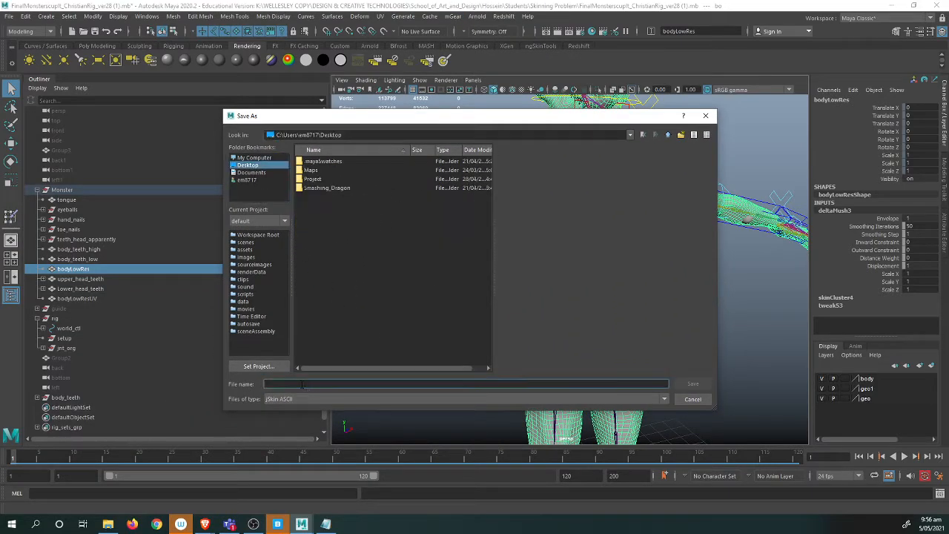
{"action": "type", "text": "skinWeightMonster"}
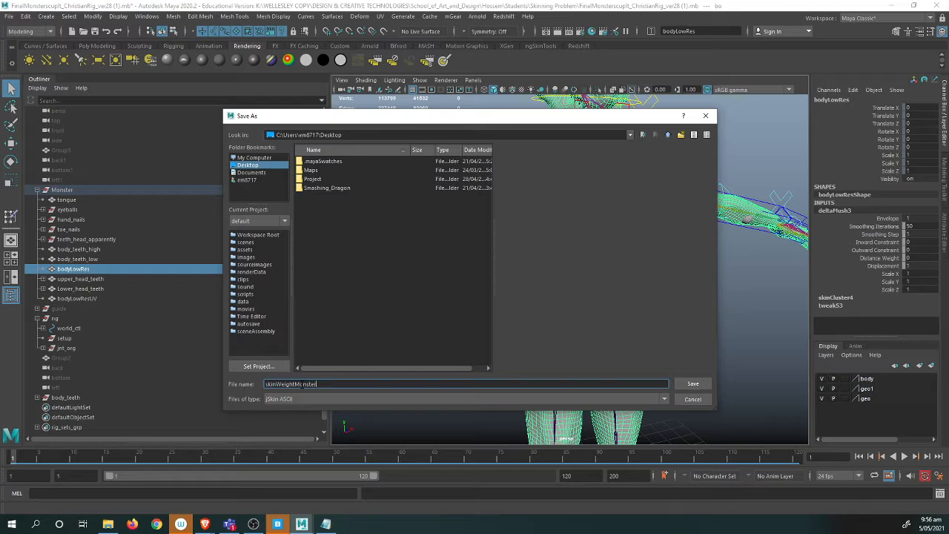
{"action": "left_click", "coordinate": [690, 384]}
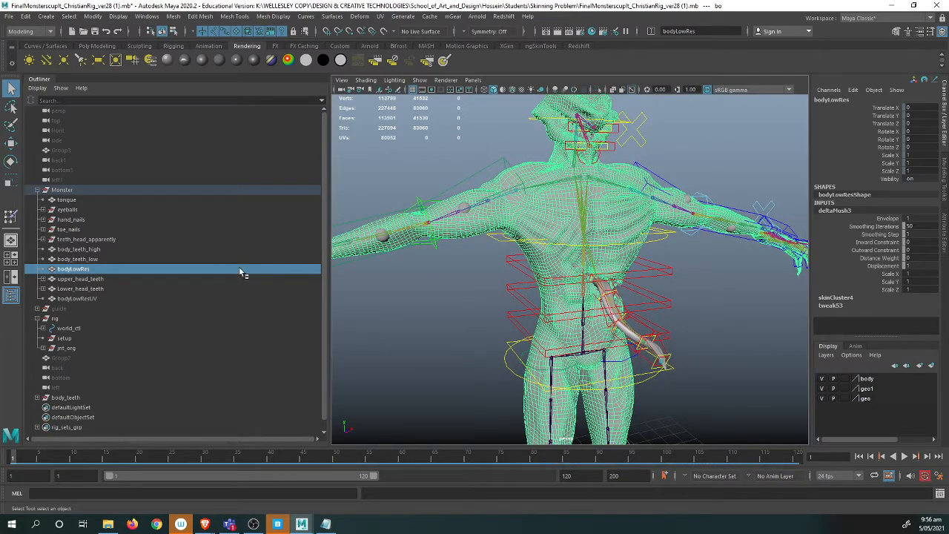
Rotate arm_R0_fk0_ctl to about -13, 34, 42 degrees and hide bodyLowResUV to test how the skinned bodyLowRes deforms
{"action": "left_click", "coordinate": [498, 176]}
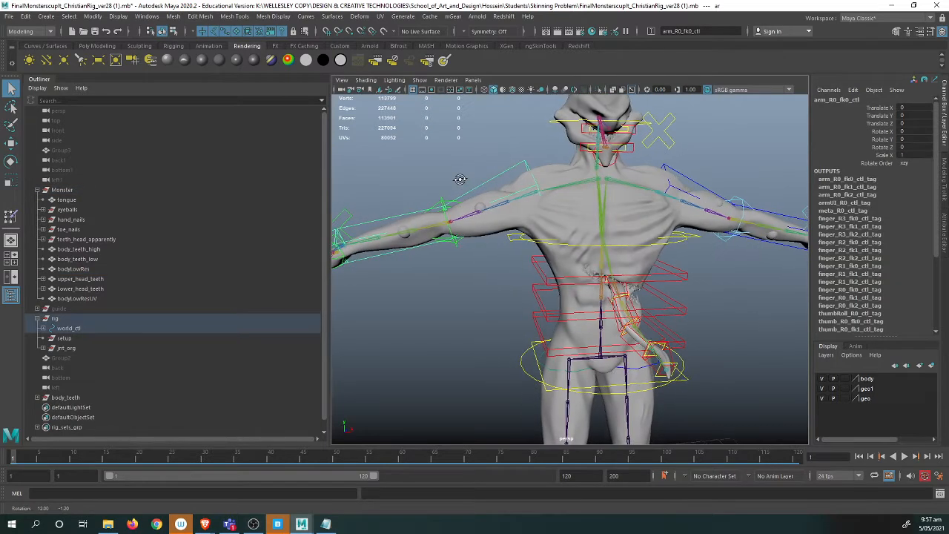
{"action": "key", "text": "e"}
{"action": "left_click_drag", "start_coordinate": [517, 154], "coordinate": [424, 207]}
{"action": "left_click", "coordinate": [392, 241]}
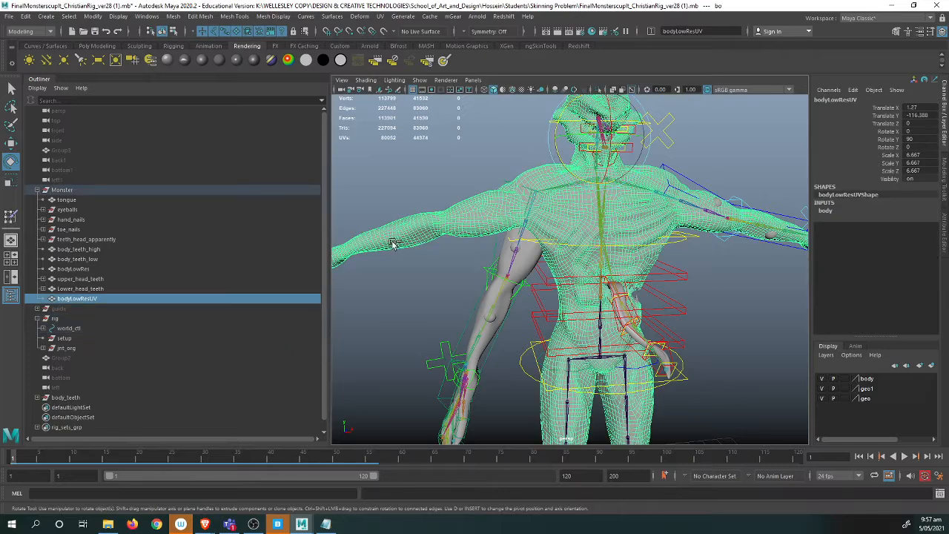
{"action": "key", "text": "ctrl+h"}
{"action": "left_click", "coordinate": [505, 199]}
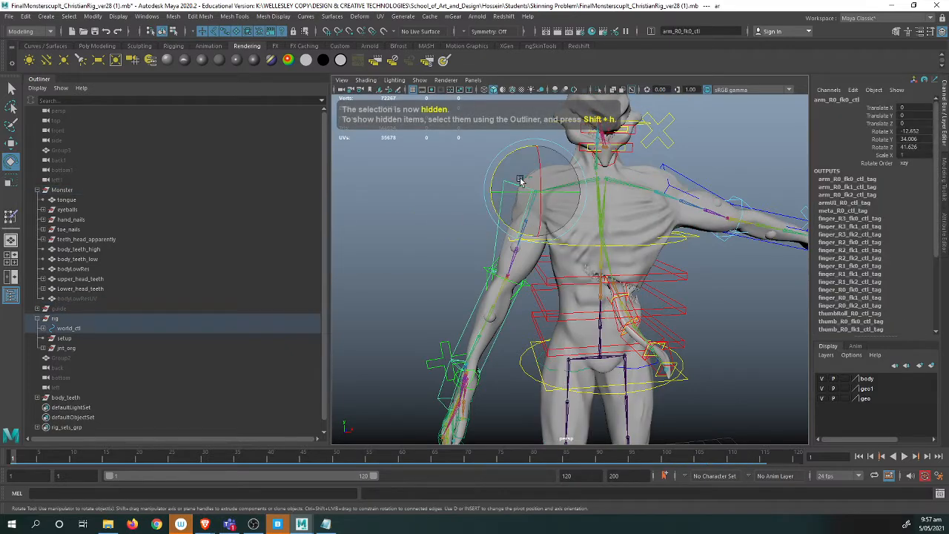
{"action": "left_click_drag", "start_coordinate": [514, 159], "coordinate": [510, 184]}
Undo the hiding of bodyLowResUV and the test rotation of the right arm control
{"action": "key", "text": "ctrl+z"}
{"action": "scroll", "coordinate": [593, 214], "scroll_direction": "up", "scroll_amount": 3}
{"action": "key", "text": "ctrl+z"}
{"action": "key", "text": "ctrl+z"}
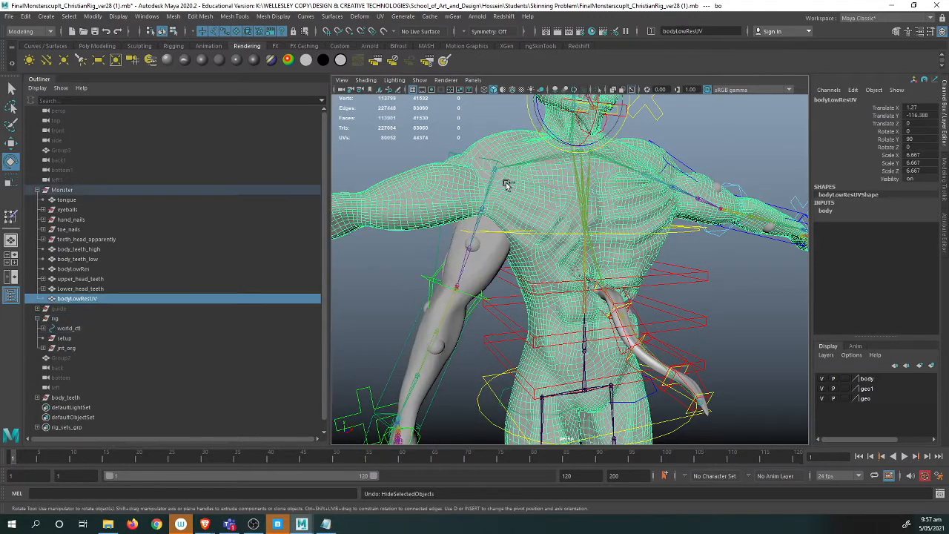
{"action": "key", "text": "ctrl+z"}
{"action": "key", "text": "ctrl+z"}
{"action": "mouse_move", "coordinate": [482, 222]}
{"action": "left_mouse_down", "text": "alt"}
{"action": "mouse_move", "coordinate": [505, 212]}
{"action": "mouse_move", "coordinate": [468, 214]}
{"action": "left_mouse_up", "text": "alt"}
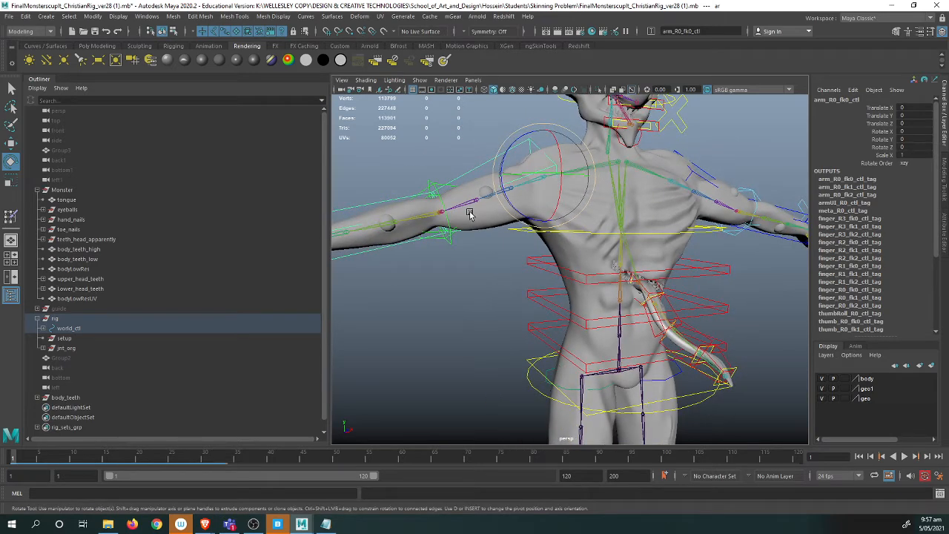
Hide the original skinned bodyLowRes mesh so only the bodyLowResUV body is displayed
{"action": "left_click", "coordinate": [97, 269]}
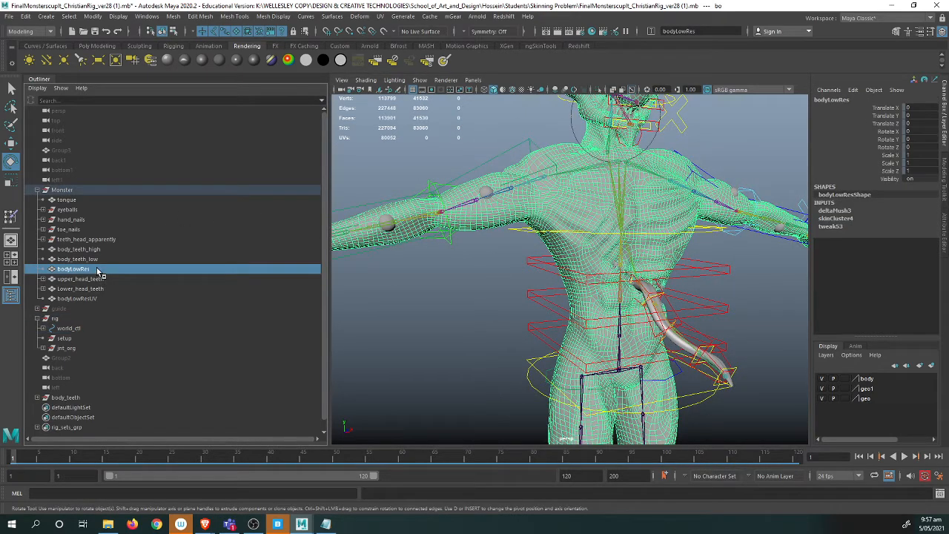
{"action": "key", "text": "ctrl+h"}
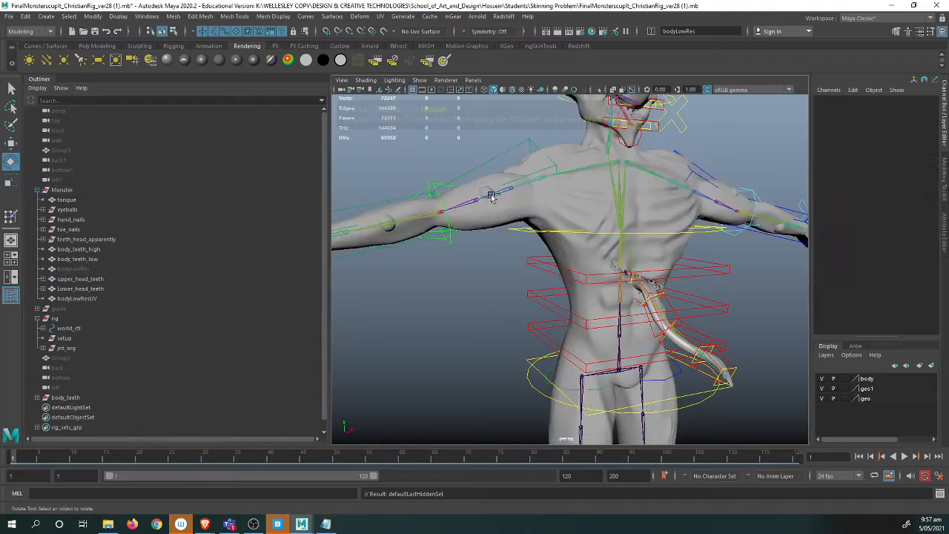
{"action": "left_click_drag", "start_coordinate": [483, 259], "coordinate": [455, 228], "text": "alt"}
{"action": "right_click_drag", "start_coordinate": [455, 228], "coordinate": [433, 253], "text": "alt"}
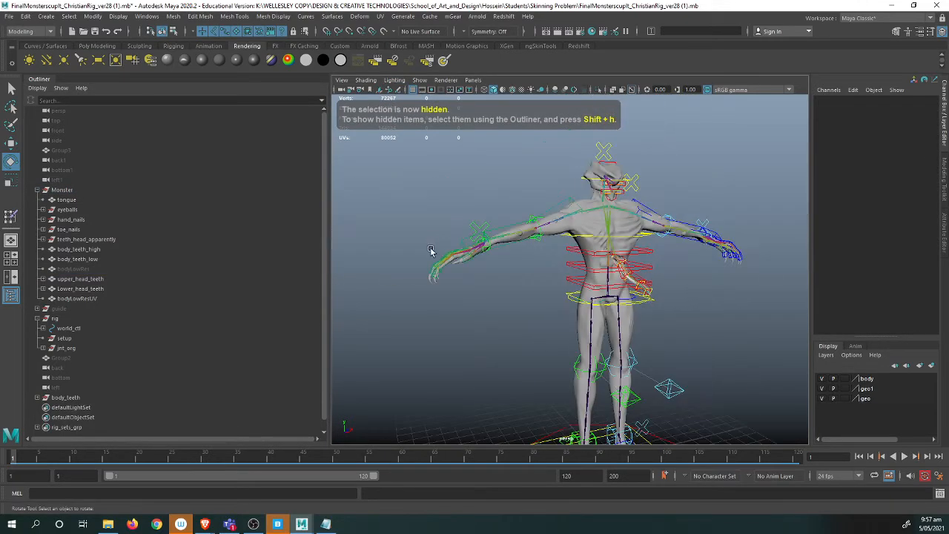
{"action": "right_click_drag", "start_coordinate": [564, 252], "coordinate": [630, 248], "text": "alt"}
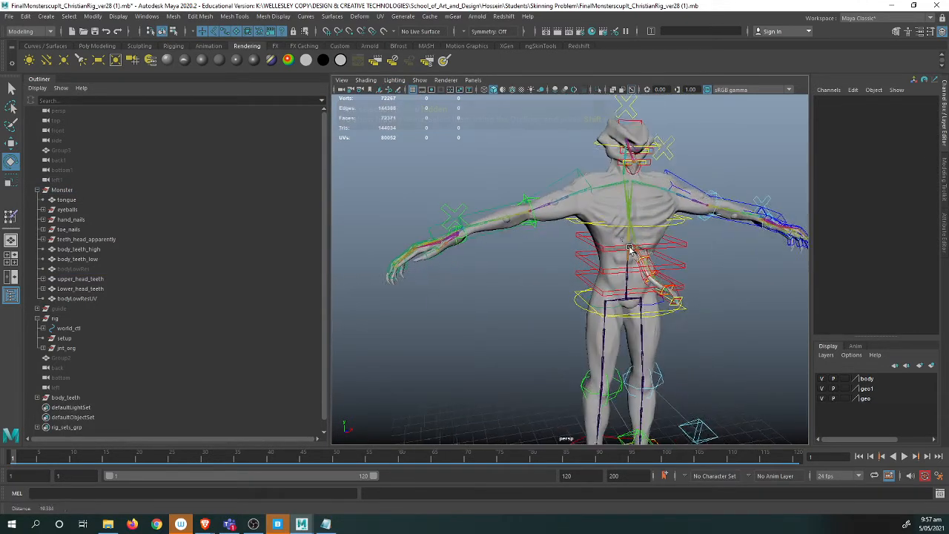
Select all joints in rig_sets_grp's rig_deformers_grp set and add the bodyLowResUV mesh to the selection
{"action": "left_click", "coordinate": [598, 207]}
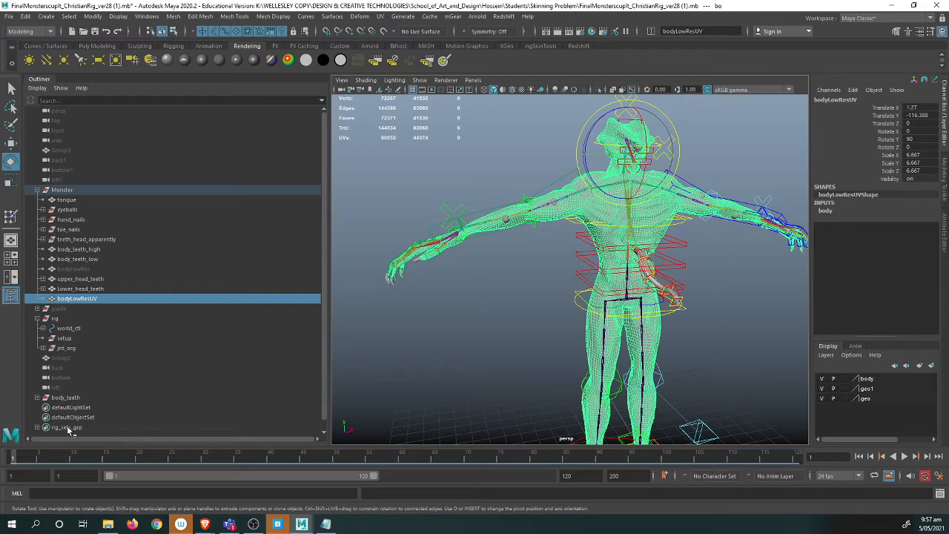
{"action": "left_click", "coordinate": [37, 427]}
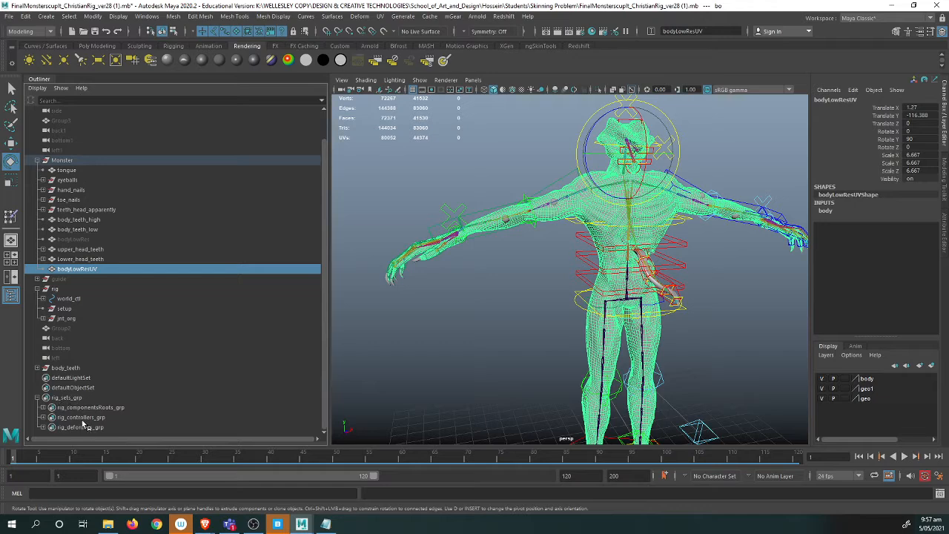
{"action": "left_click", "coordinate": [81, 428]}
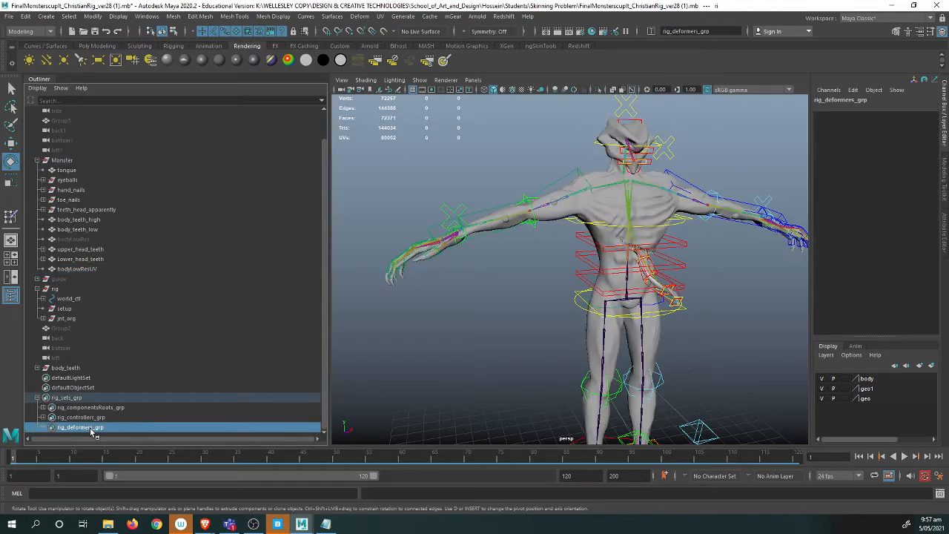
{"action": "double_click", "coordinate": [91, 430]}
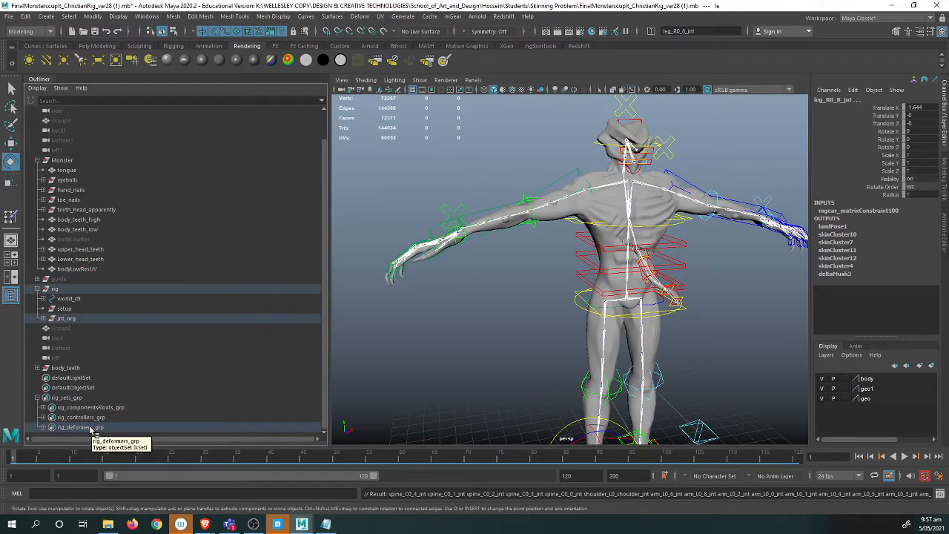
{"action": "left_click", "coordinate": [43, 428]}
{"action": "scroll", "coordinate": [166, 340], "scroll_direction": "down", "scroll_amount": 10}
{"action": "scroll", "coordinate": [173, 322], "scroll_direction": "up", "scroll_amount": 15}
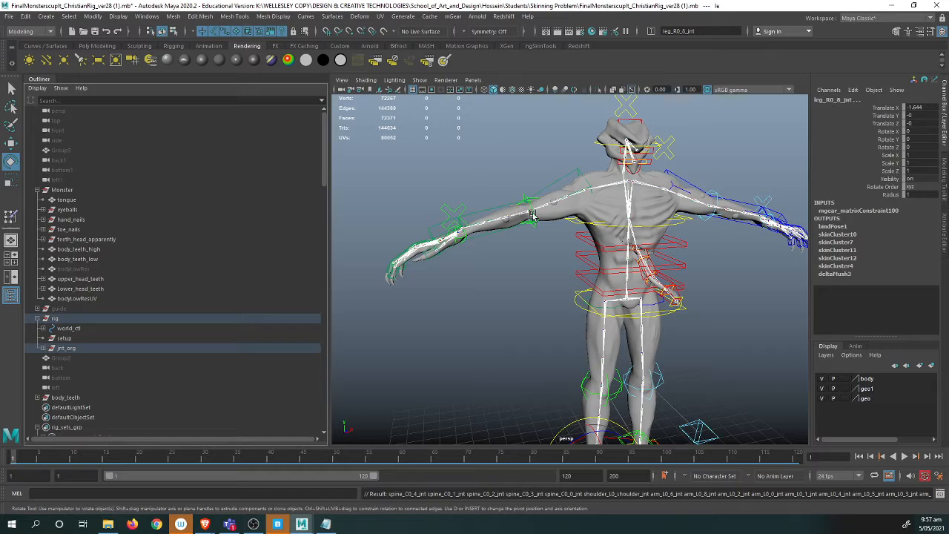
{"action": "left_click", "coordinate": [590, 212]}
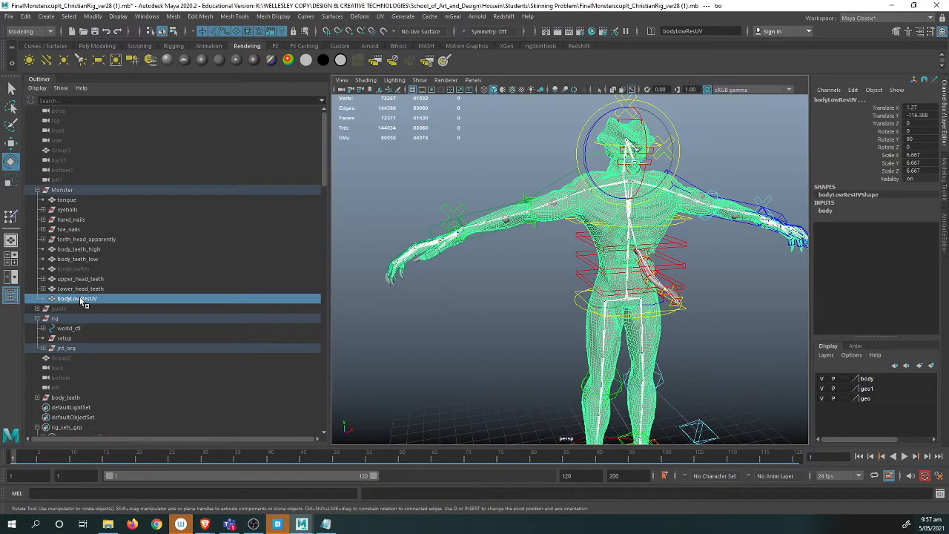
View bodyLowResUV in the UV Editor and close the editor
{"action": "left_click", "coordinate": [381, 17]}
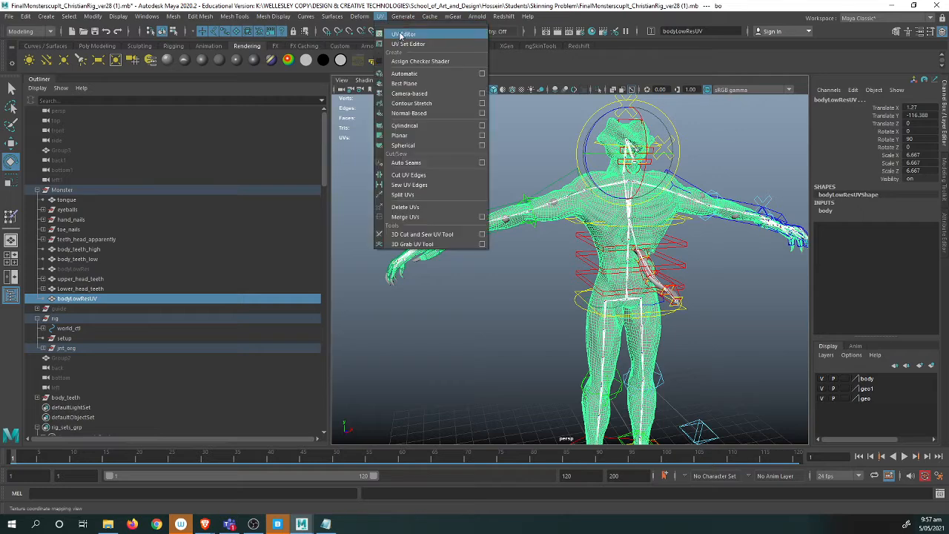
{"action": "left_click", "coordinate": [404, 34]}
{"action": "left_click", "coordinate": [826, 117]}
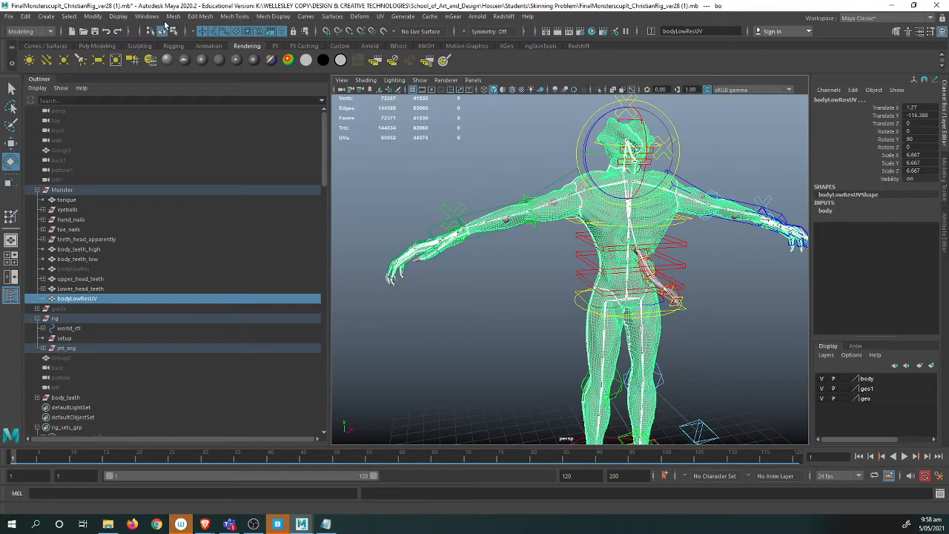
Switch to the Rigging menu set, reset the Bind Skin options to their defaults and set Bind to as Selected joints
{"action": "left_click", "coordinate": [29, 31]}
{"action": "left_click", "coordinate": [30, 46]}
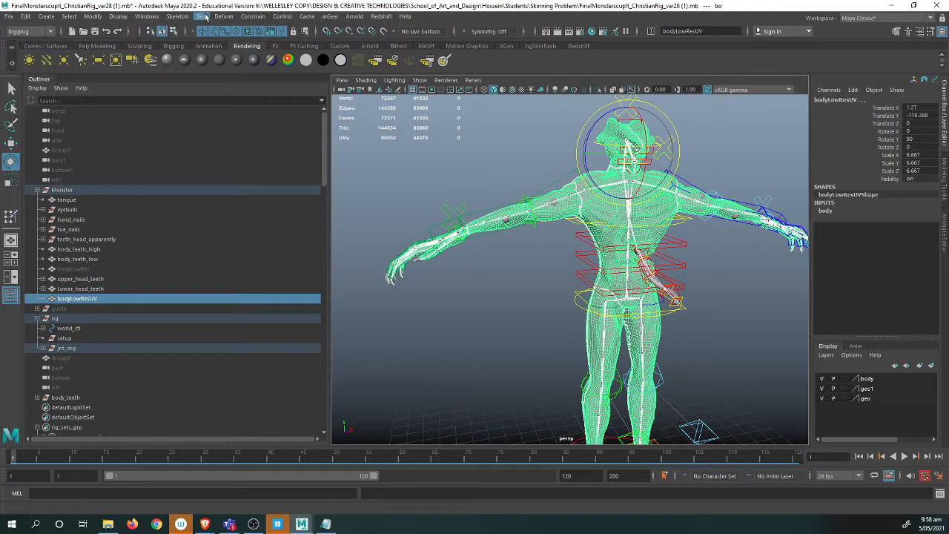
{"action": "left_click", "coordinate": [203, 16]}
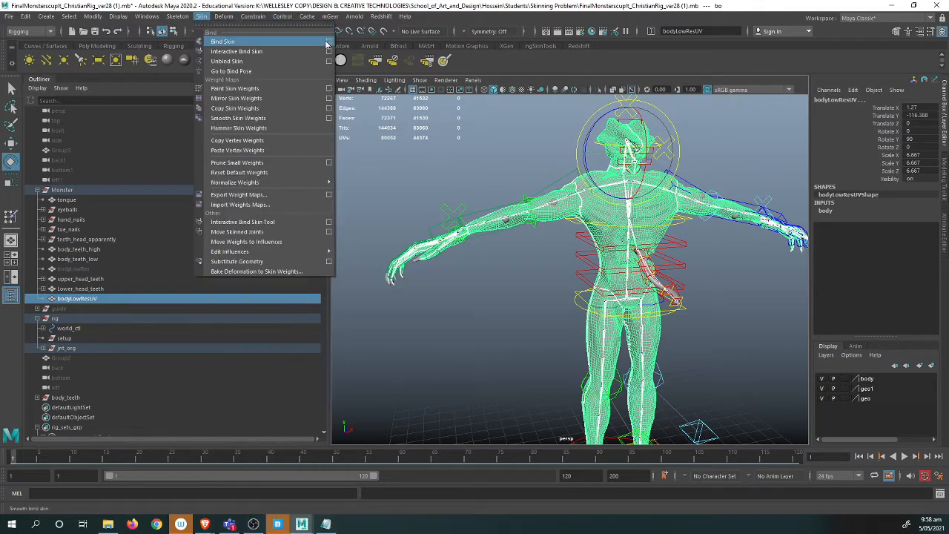
{"action": "left_click", "coordinate": [328, 42]}
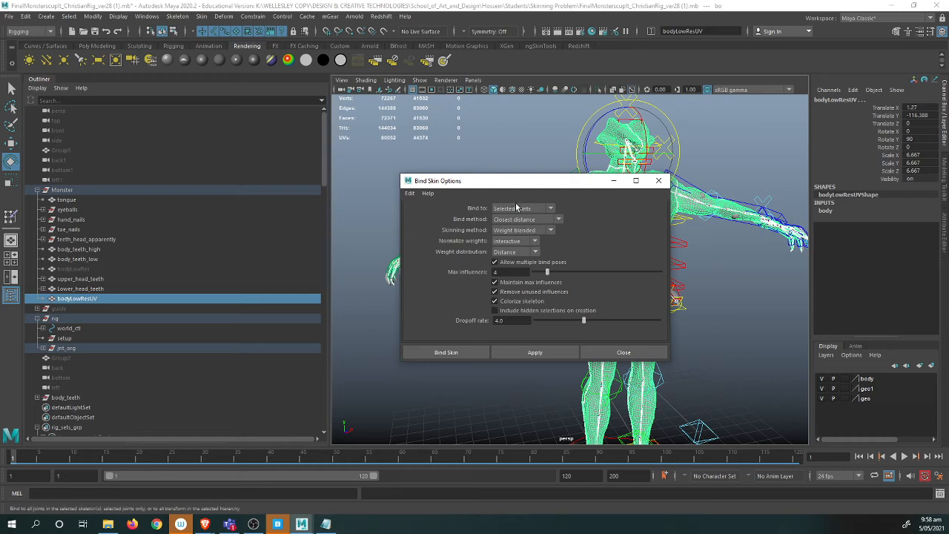
{"action": "left_click", "coordinate": [409, 193]}
{"action": "left_click", "coordinate": [434, 215]}
{"action": "left_click", "coordinate": [527, 211]}
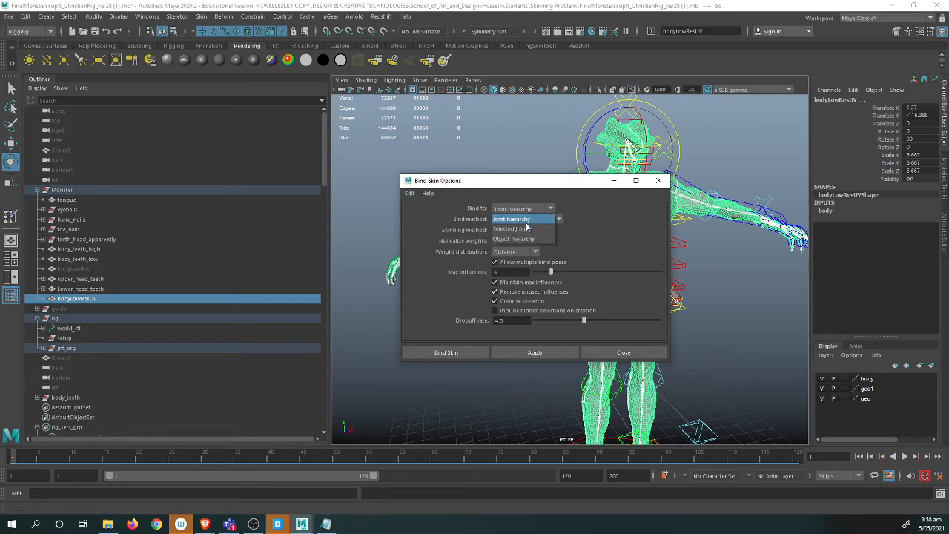
{"action": "left_click", "coordinate": [410, 195]}
{"action": "left_click", "coordinate": [417, 217]}
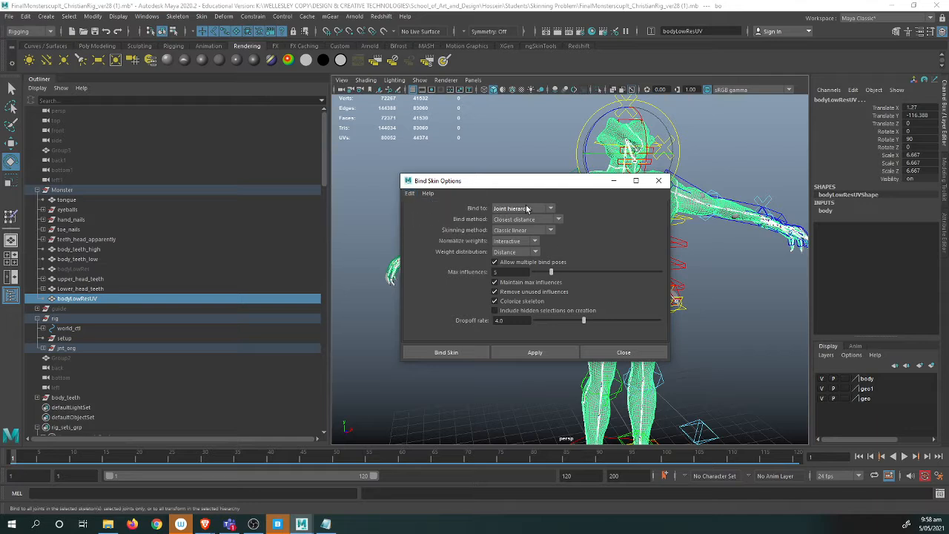
{"action": "left_click", "coordinate": [527, 209]}
{"action": "left_click", "coordinate": [521, 230]}
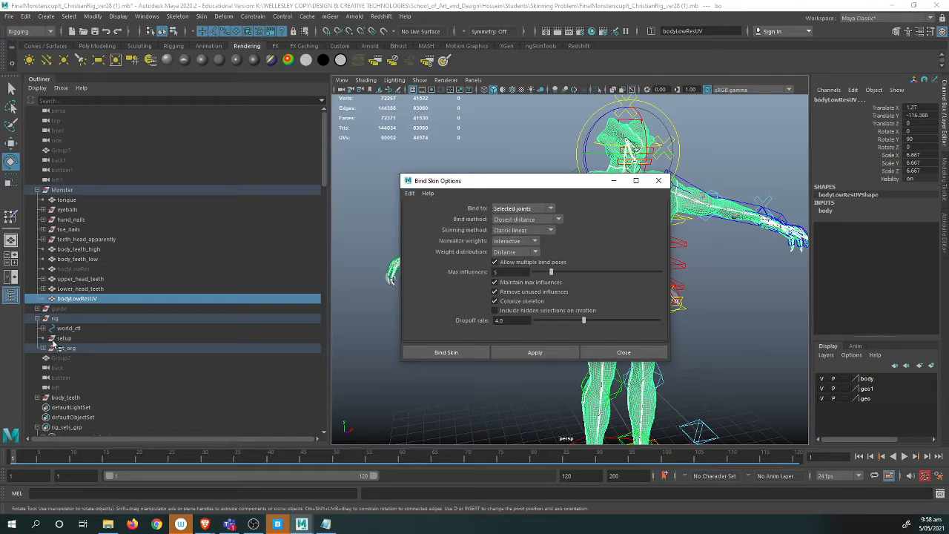
Try binding bodyLowResUV to the selected joints with a test rotation of the right arm control, and undo the rotation and binding
{"action": "left_click", "coordinate": [446, 352]}
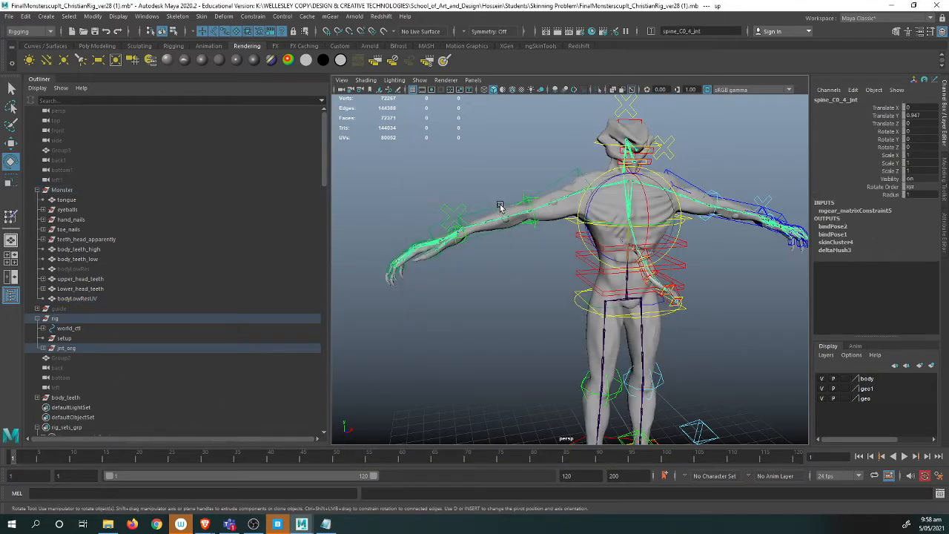
{"action": "left_click", "coordinate": [553, 184]}
{"action": "left_click_drag", "start_coordinate": [564, 151], "coordinate": [552, 180]}
{"action": "key", "text": "ctrl+z"}
{"action": "key", "text": "ctrl+z"}
{"action": "key", "text": "ctrl+z"}
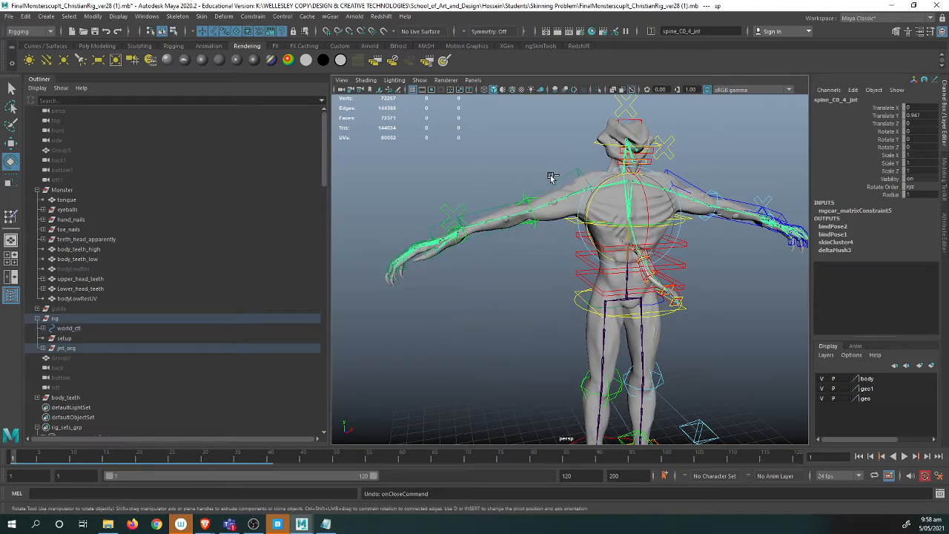
{"action": "left_click", "coordinate": [546, 178]}
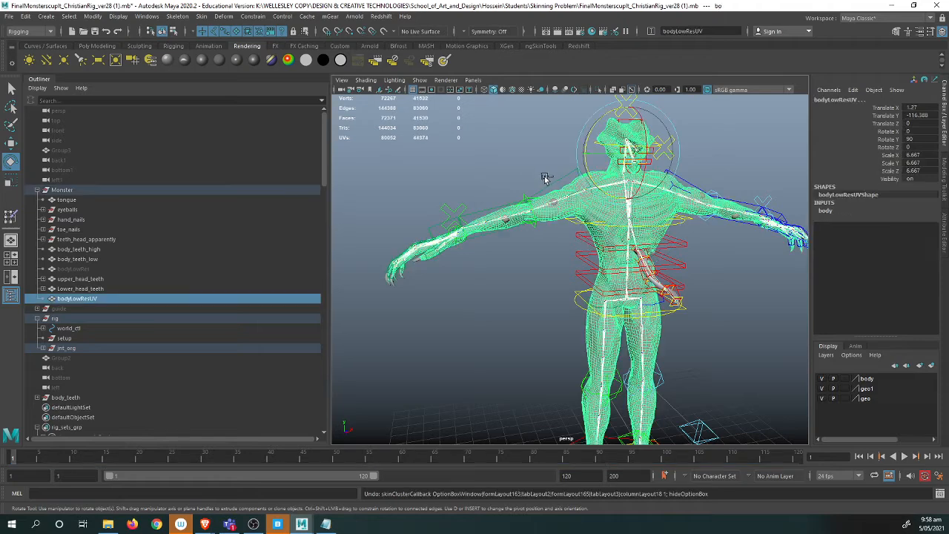
Bind bodyLowResUV to all rig_deformers_grp joints using Selected joints, Closest distance, Classic linear and 5 max influences
{"action": "left_click", "coordinate": [503, 283]}
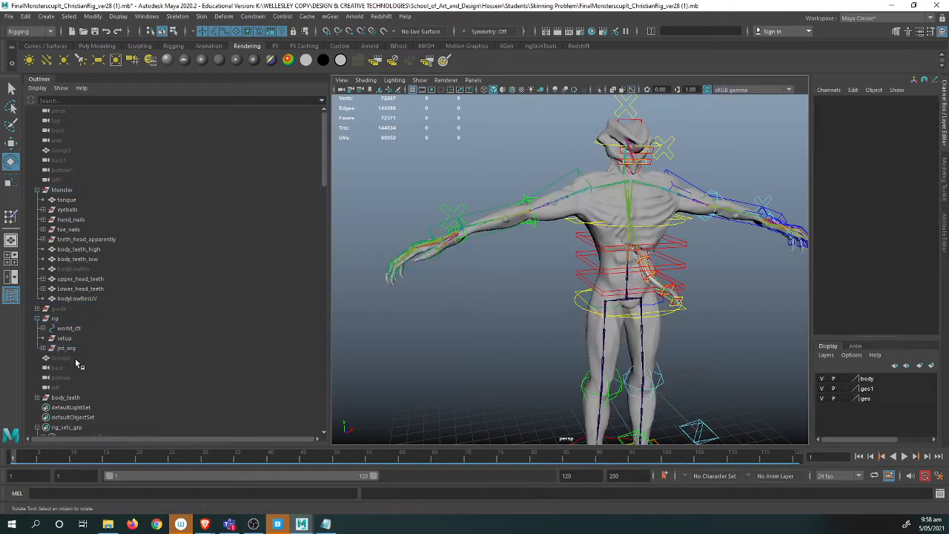
{"action": "scroll", "coordinate": [112, 393], "scroll_direction": "down", "scroll_amount": 5}
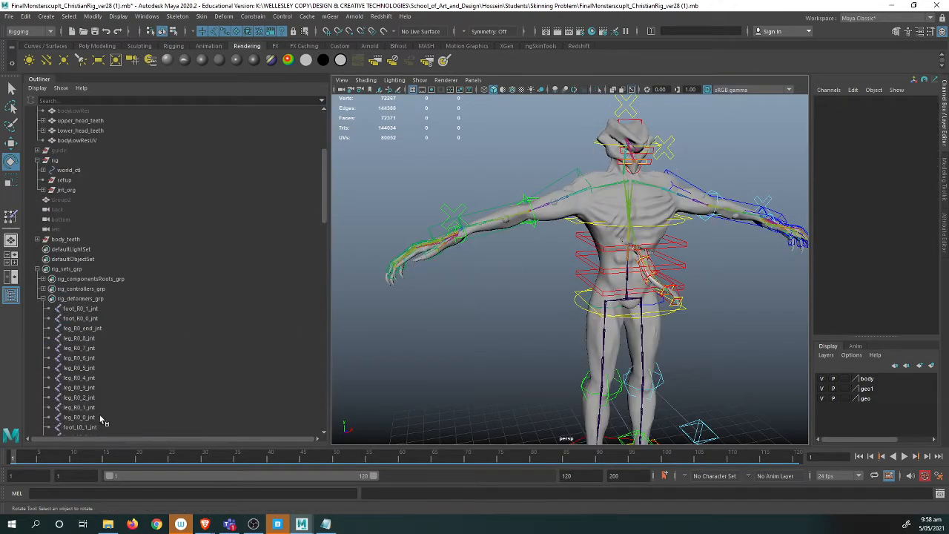
{"action": "left_click", "coordinate": [190, 299]}
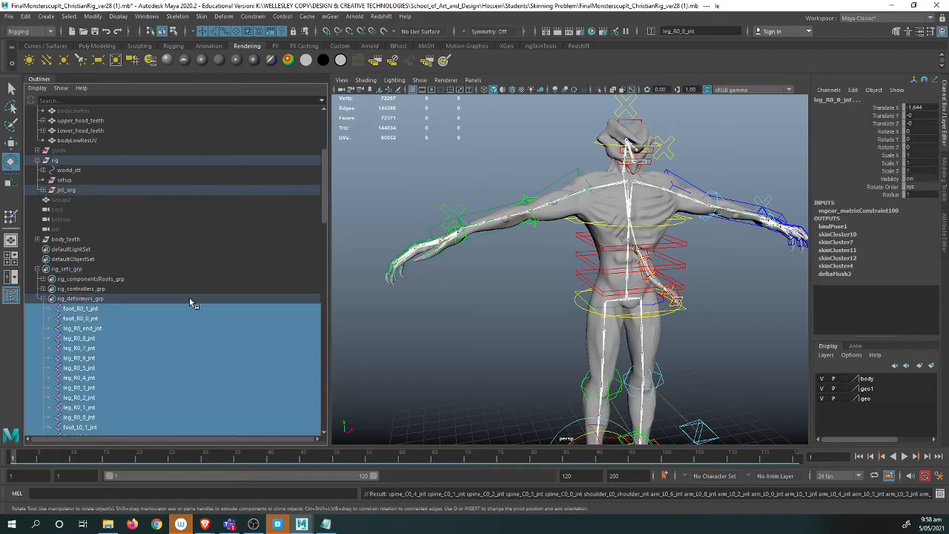
{"action": "left_click", "coordinate": [607, 213], "text": "shift"}
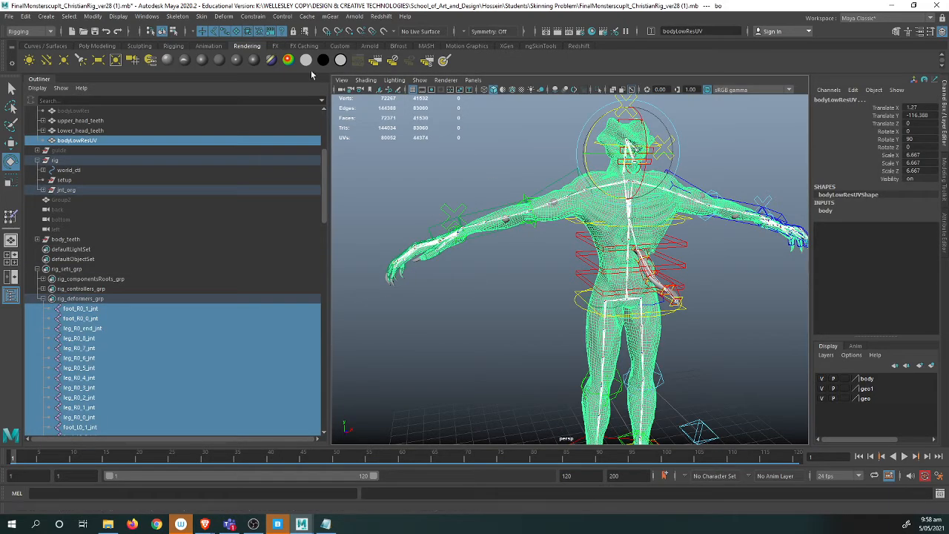
{"action": "left_click", "coordinate": [208, 20]}
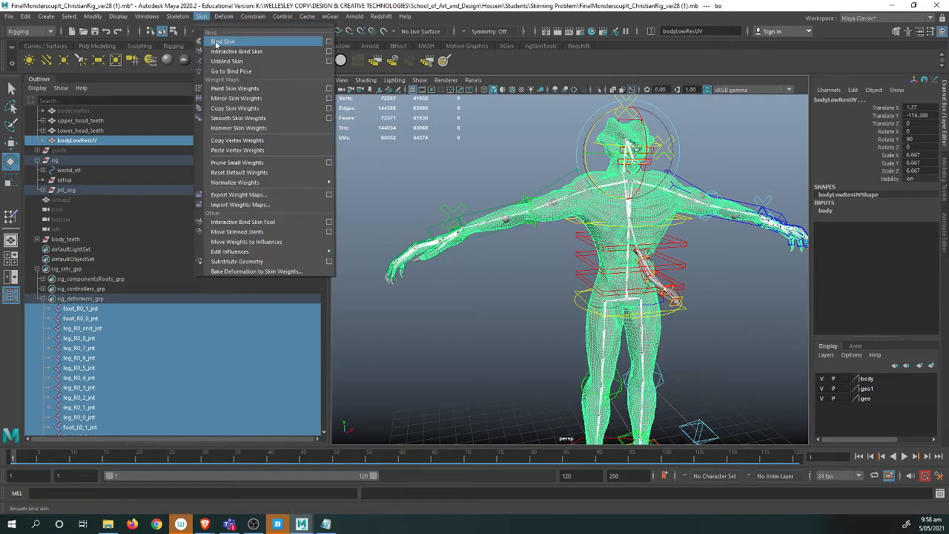
{"action": "left_click", "coordinate": [328, 41]}
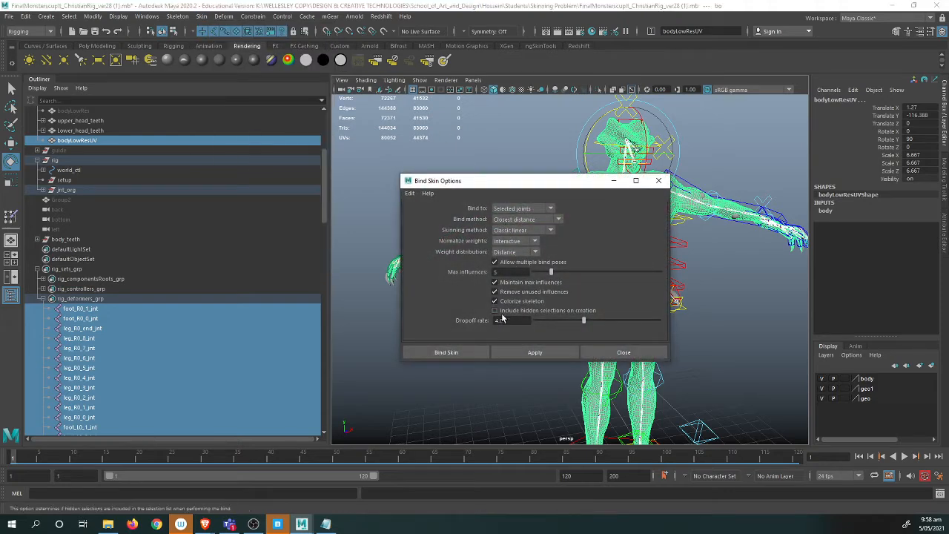
{"action": "left_click", "coordinate": [465, 352]}
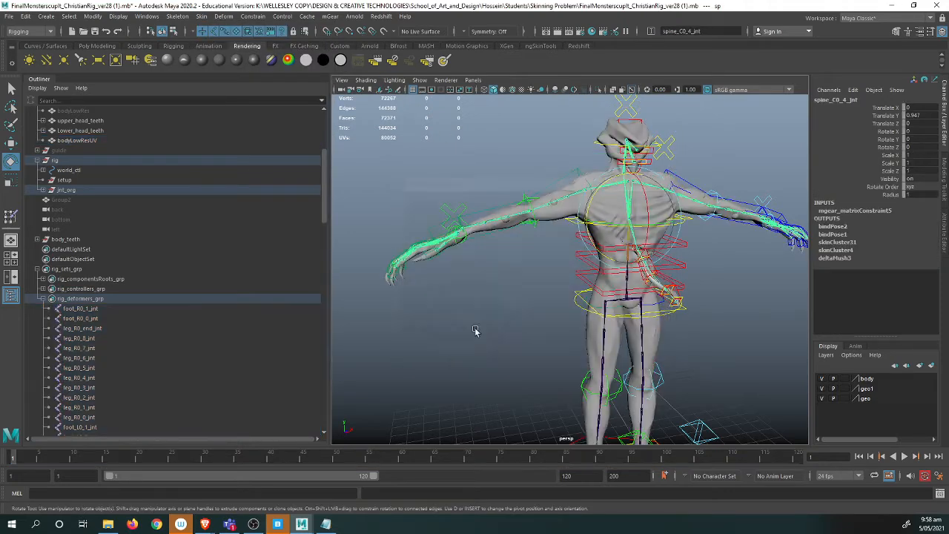
Rotate arm_R0_fk0_ctl to about -13, 35, 42 degrees and inspect the newly bound body's shoulder and torso deformation
{"action": "left_click", "coordinate": [557, 169]}
{"action": "left_click_drag", "start_coordinate": [557, 170], "coordinate": [549, 192]}
{"action": "right_click_drag", "start_coordinate": [563, 218], "coordinate": [703, 249], "text": "alt"}
{"action": "middle_click_drag", "start_coordinate": [704, 249], "coordinate": [623, 309], "text": "alt"}
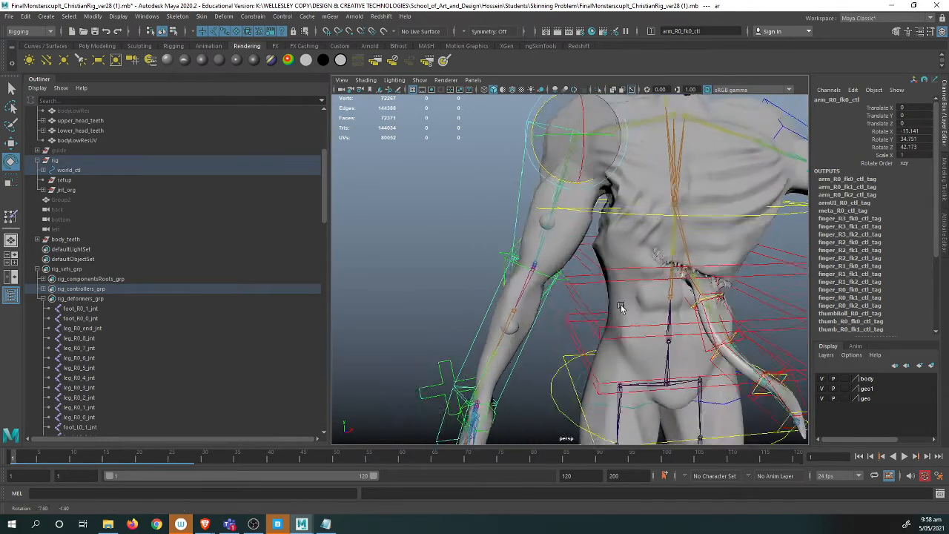
{"action": "left_click_drag", "start_coordinate": [623, 309], "coordinate": [583, 304], "text": "alt"}
{"action": "right_click_drag", "start_coordinate": [583, 304], "coordinate": [611, 278], "text": "alt"}
{"action": "middle_click_drag", "start_coordinate": [610, 277], "coordinate": [575, 275], "text": "alt"}
{"action": "right_click_drag", "start_coordinate": [602, 266], "coordinate": [598, 316], "text": "alt"}
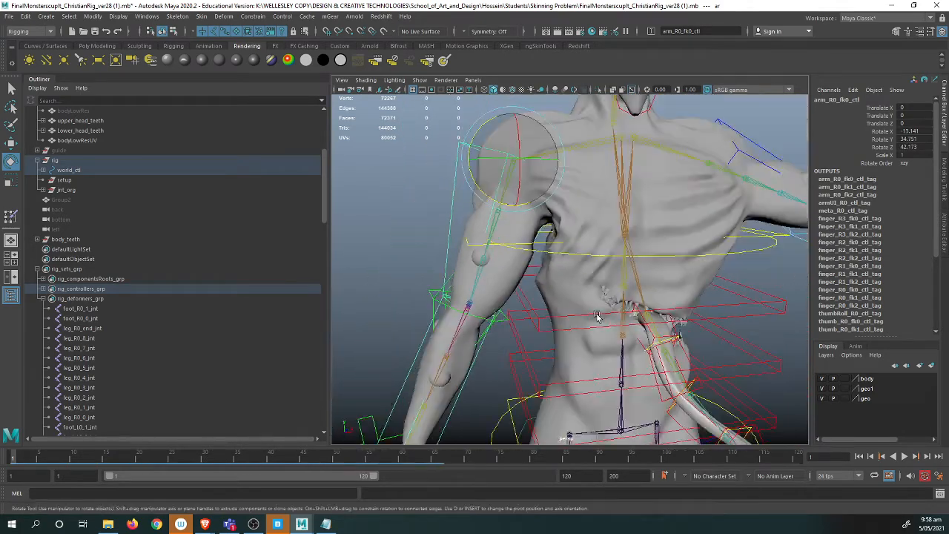
Undo the test rotation of arm_R0_fk0_ctl
{"action": "middle_click_drag", "start_coordinate": [598, 316], "coordinate": [574, 284], "text": "alt"}
{"action": "key", "text": "ctrl+z"}
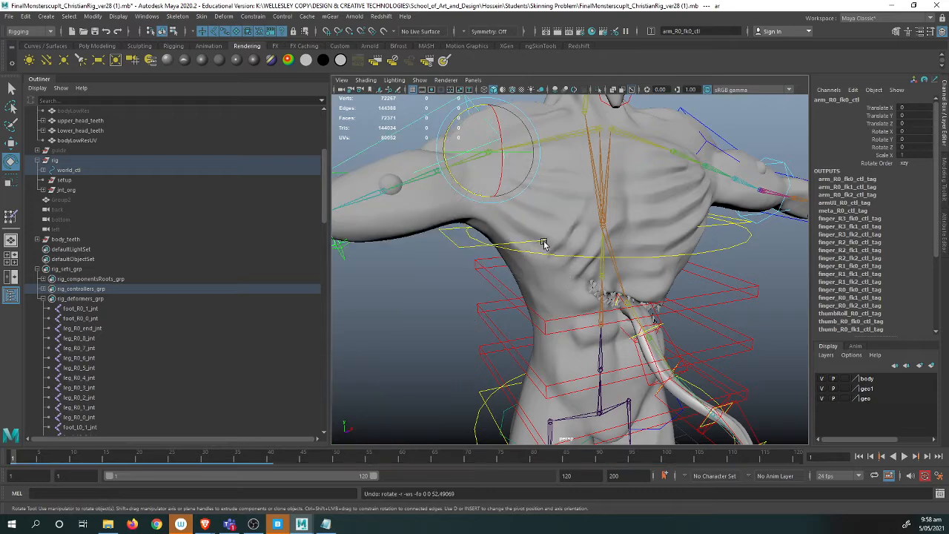
{"action": "scroll", "coordinate": [543, 241], "scroll_direction": "down", "scroll_amount": 3}
{"action": "scroll", "coordinate": [543, 240], "scroll_direction": "up", "scroll_amount": 2}
{"action": "scroll", "coordinate": [529, 233], "scroll_direction": "down", "scroll_amount": 1}
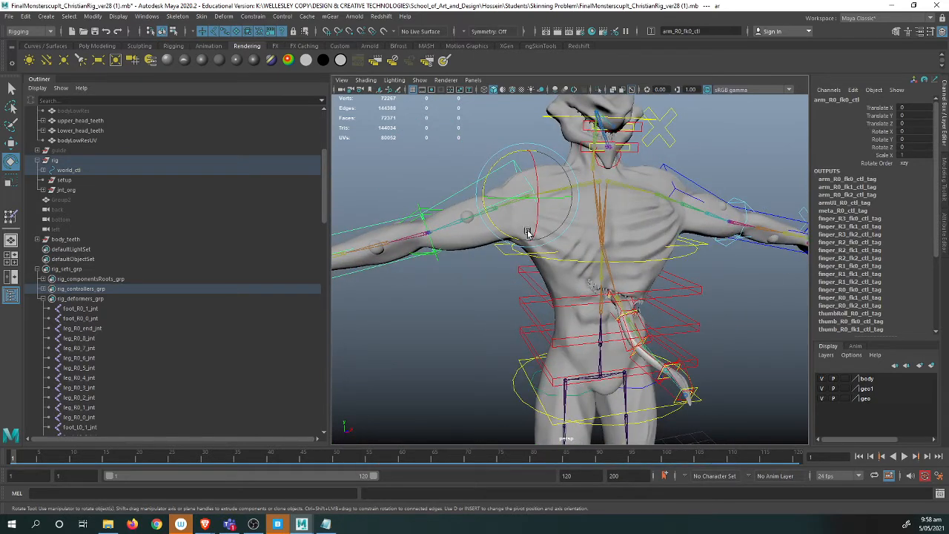
Import the mGear skin file skinWeightMonster.jSkin from the Desktop onto bodyLowResUV
{"action": "left_click", "coordinate": [640, 221]}
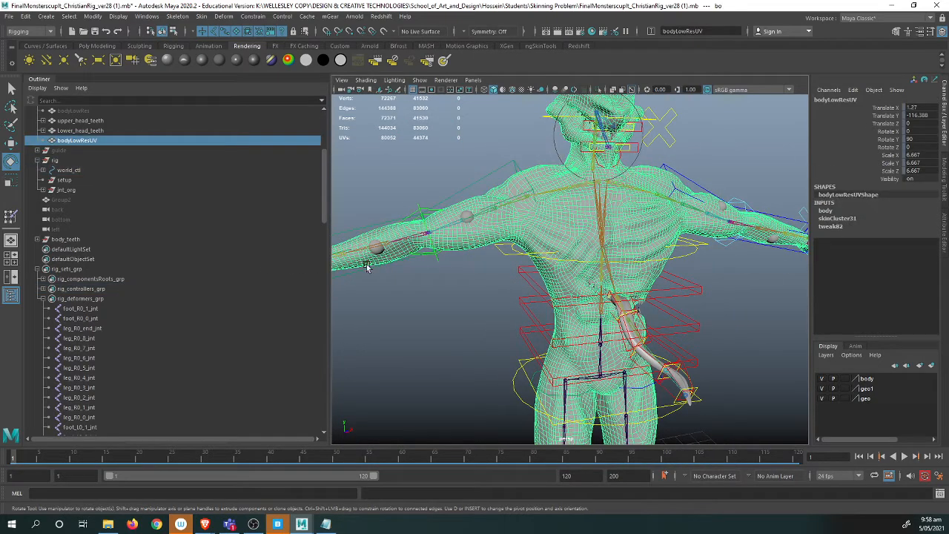
{"action": "left_click_drag", "start_coordinate": [539, 239], "coordinate": [452, 222], "text": "alt"}
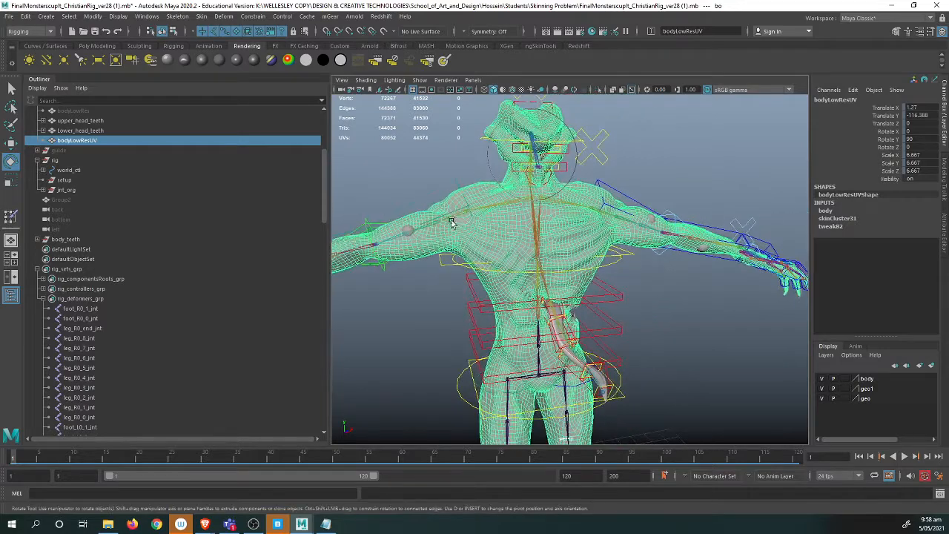
{"action": "left_click", "coordinate": [330, 17]}
{"action": "mouse_move", "coordinate": [375, 72]}
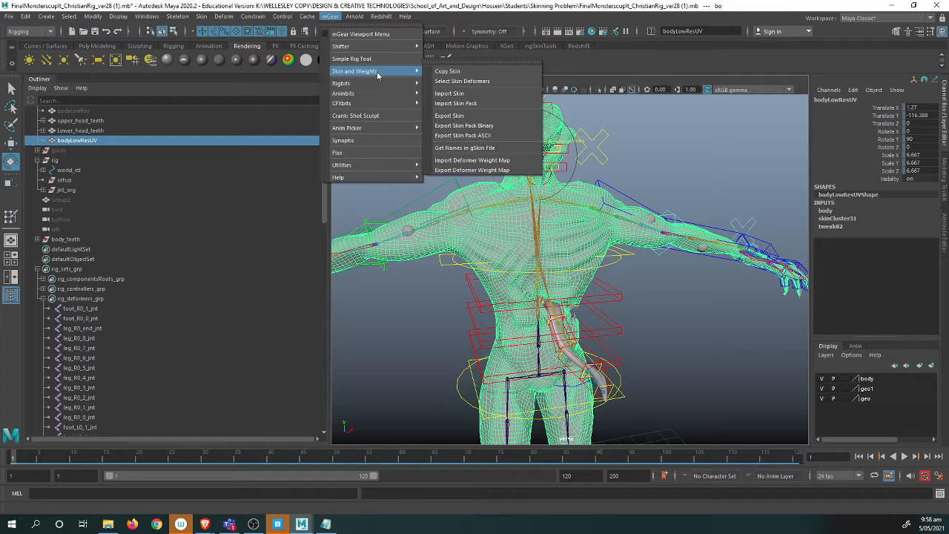
{"action": "left_click", "coordinate": [476, 95]}
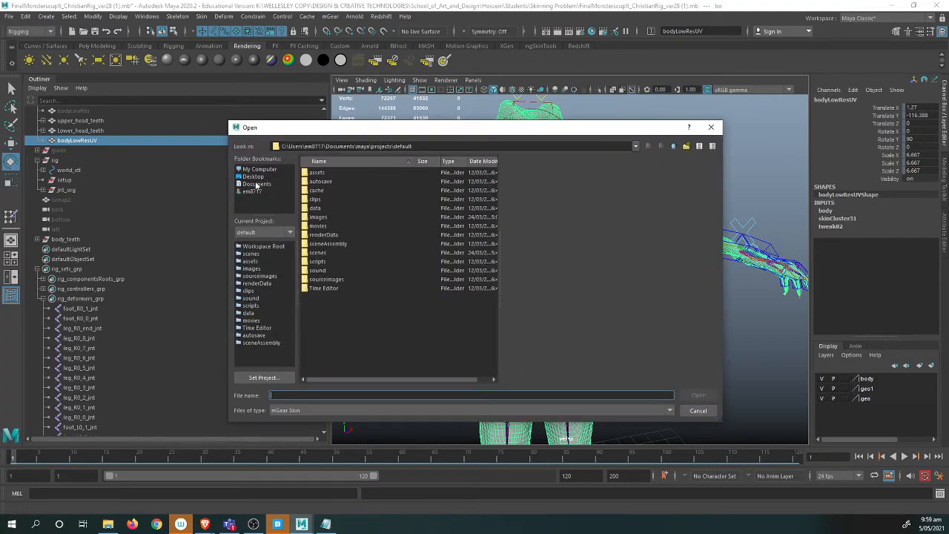
{"action": "left_click", "coordinate": [254, 177]}
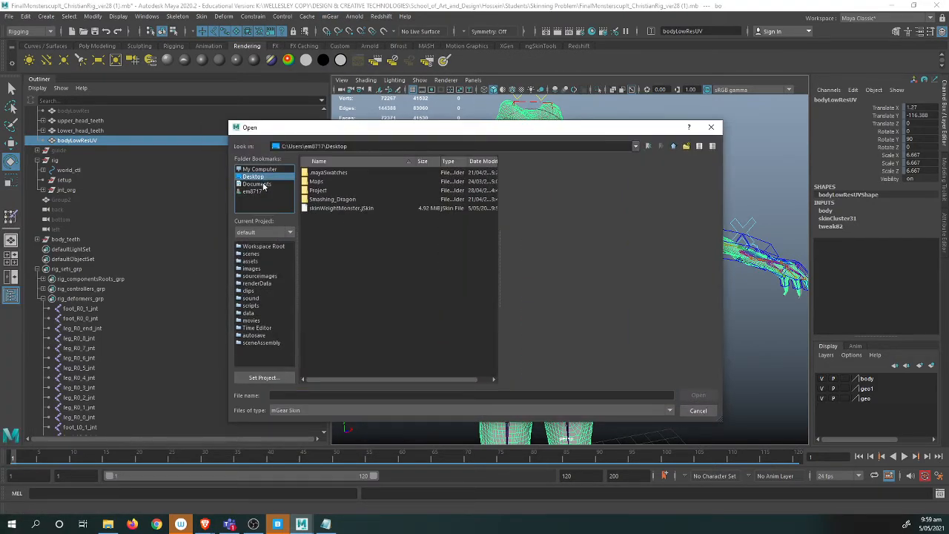
{"action": "left_click", "coordinate": [349, 208]}
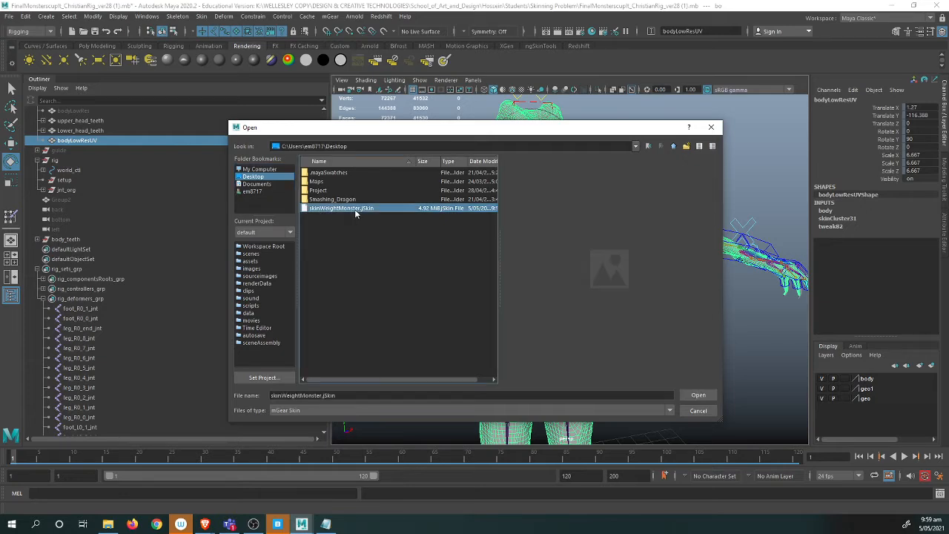
{"action": "left_click", "coordinate": [698, 396]}
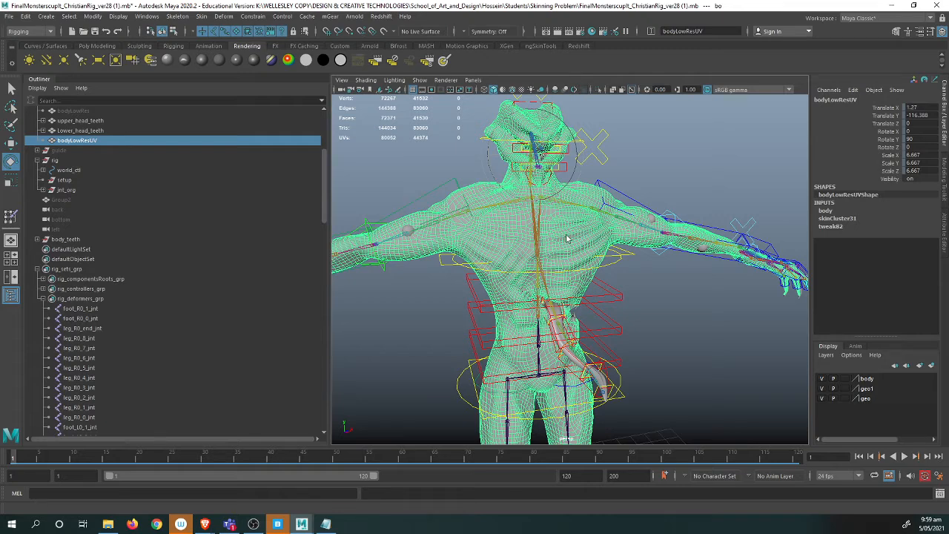
Test the imported weights by rotating arm_R0_fk0_ctl to about -10, 30, 38 degrees, and undo the rotation
{"action": "middle_click_drag", "start_coordinate": [545, 243], "coordinate": [551, 241], "text": "alt"}
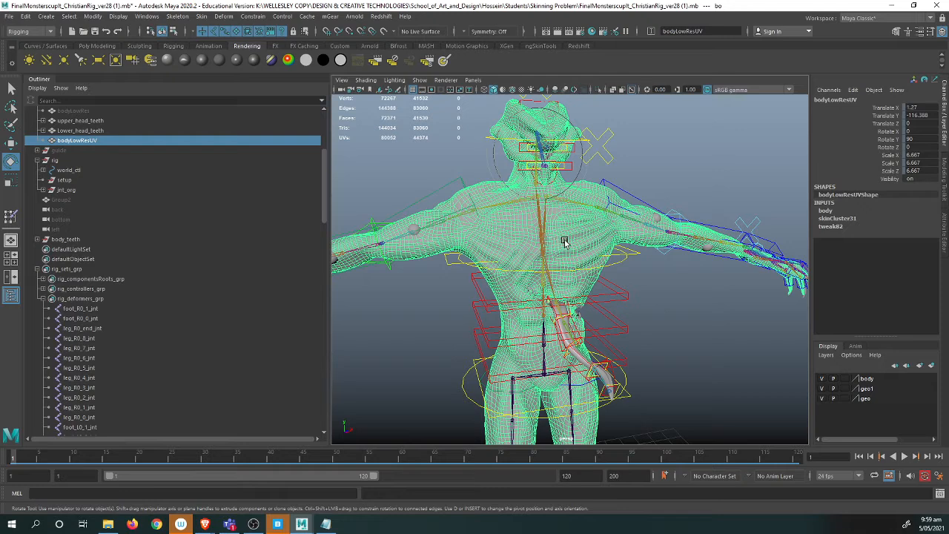
{"action": "left_click_drag", "start_coordinate": [590, 270], "coordinate": [469, 228], "text": "alt"}
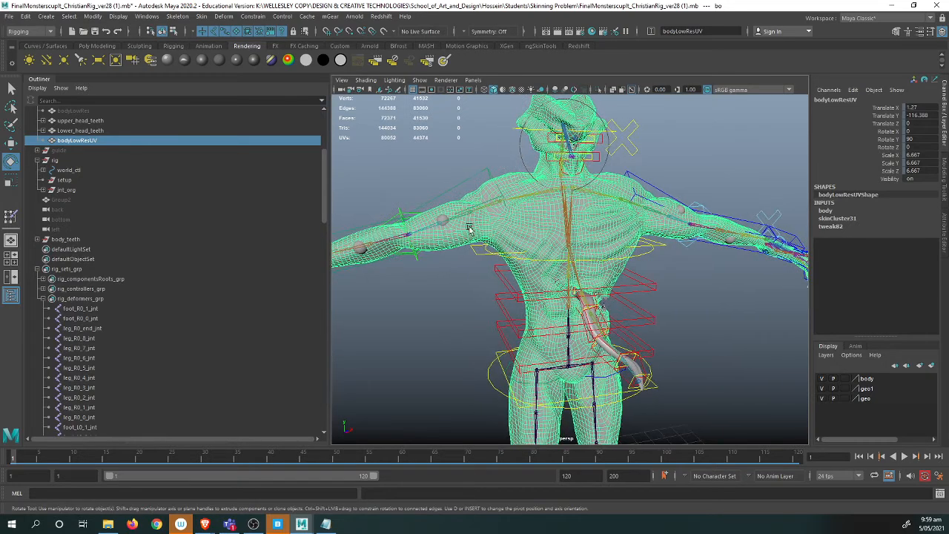
{"action": "left_click", "coordinate": [456, 184]}
{"action": "left_click_drag", "start_coordinate": [468, 187], "coordinate": [473, 214]}
{"action": "key", "text": "ctrl+z"}
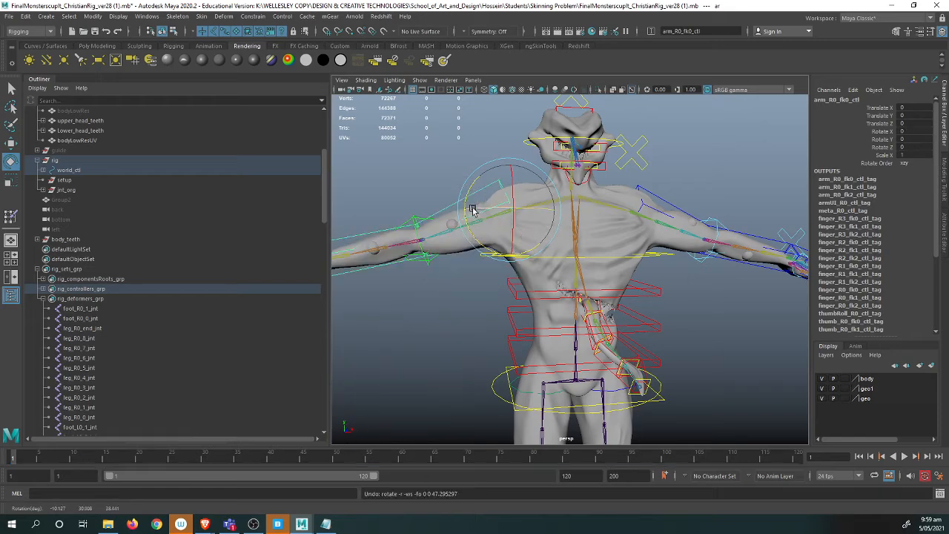
Add a Delta Mush deformer to bodyLowResUV with 50 smoothing iterations and a smoothing step of 1
{"action": "right_click_drag", "start_coordinate": [472, 207], "coordinate": [578, 215], "text": "alt"}
{"action": "left_click_drag", "start_coordinate": [579, 215], "coordinate": [481, 243], "text": "alt"}
{"action": "left_click", "coordinate": [511, 222]}
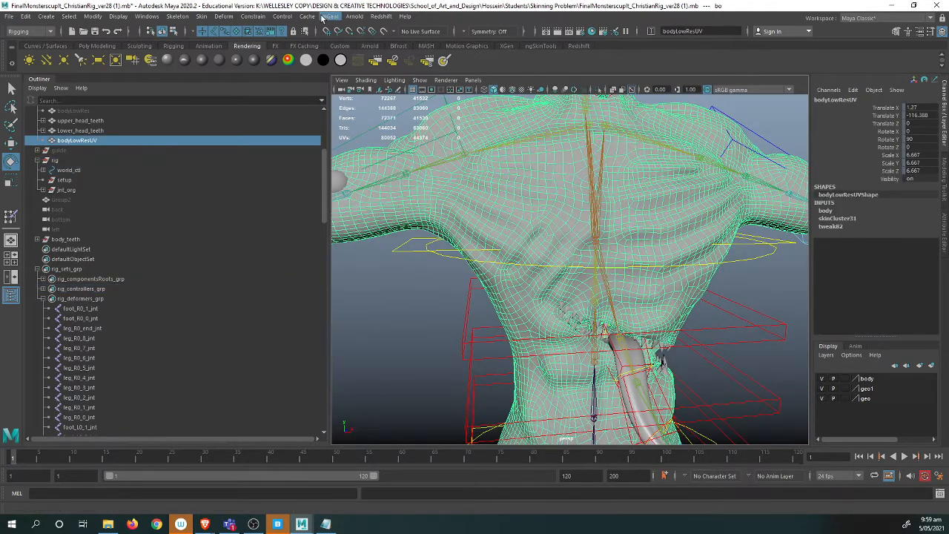
{"action": "left_click", "coordinate": [223, 15]}
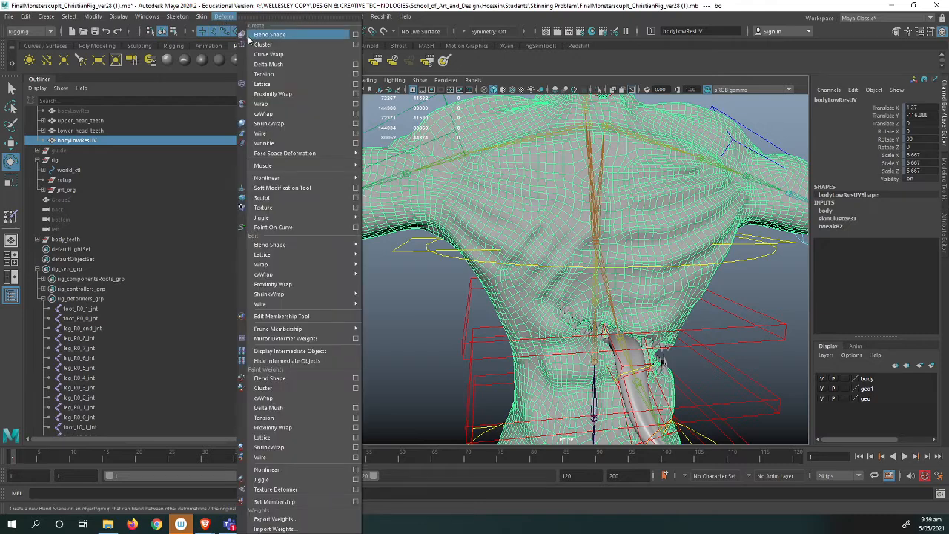
{"action": "left_click", "coordinate": [284, 67]}
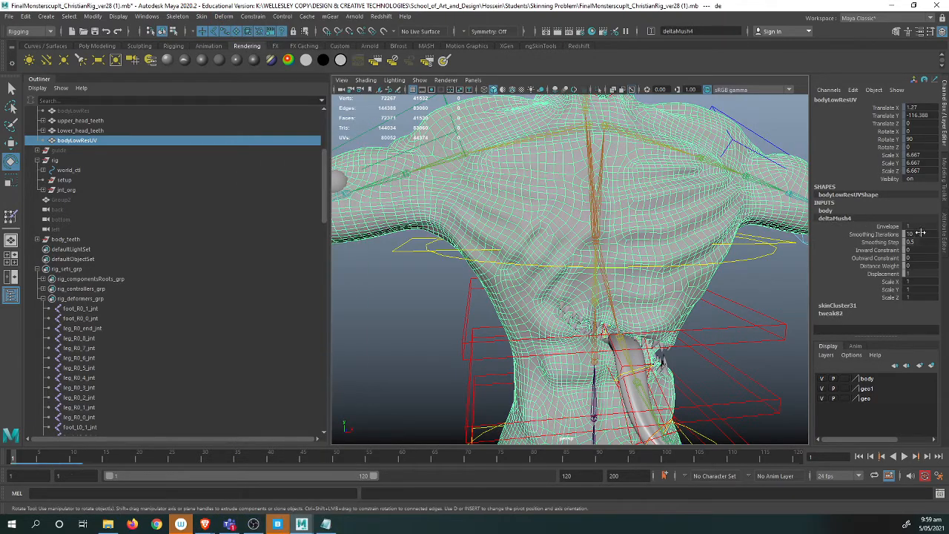
{"action": "double_click", "coordinate": [921, 230]}
{"action": "type", "text": "50"}
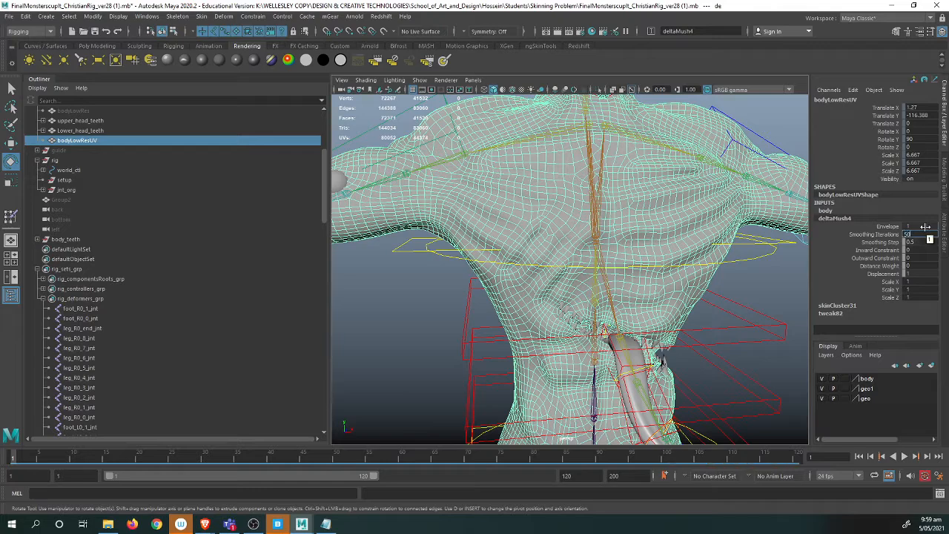
{"action": "key", "text": "Tab"}
{"action": "type", "text": "1"}
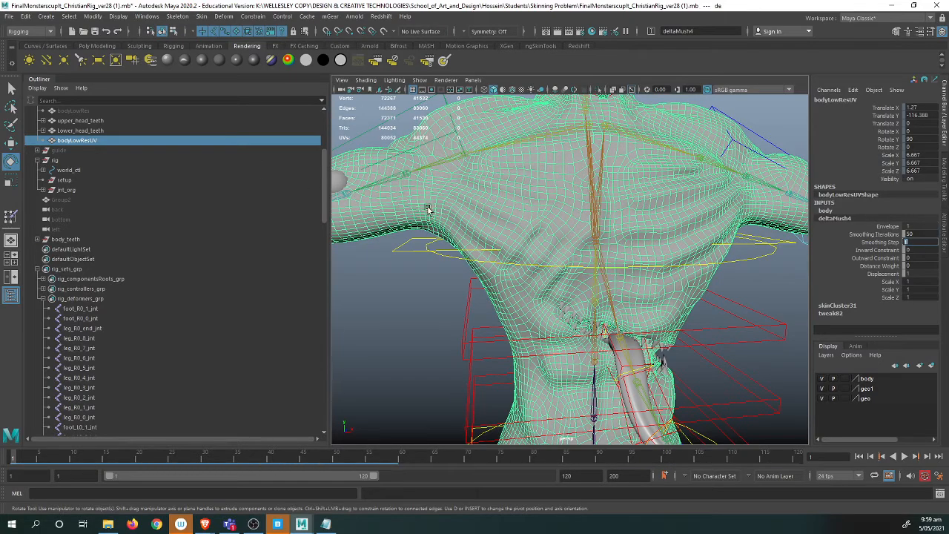
{"action": "key", "text": "Return"}
Test the shoulder deformation by rotating arm_R0_fk0_ctl repeatedly, finally to about -2, 66, 12 degrees, and undo the rotations
{"action": "left_click", "coordinate": [448, 150]}
{"action": "mouse_move", "coordinate": [463, 152]}
{"action": "left_mouse_down"}
{"action": "mouse_move", "coordinate": [473, 196]}
{"action": "mouse_move", "coordinate": [442, 143]}
{"action": "mouse_move", "coordinate": [445, 153]}
{"action": "left_mouse_up"}
{"action": "key", "text": "ctrl+z"}
{"action": "key", "text": "ctrl+z"}
{"action": "key", "text": "ctrl+z"}
{"action": "key", "text": "ctrl+z"}
{"action": "key", "text": "ctrl+z"}
{"action": "key", "text": "ctrl+z"}
{"action": "key", "text": "ctrl+z"}
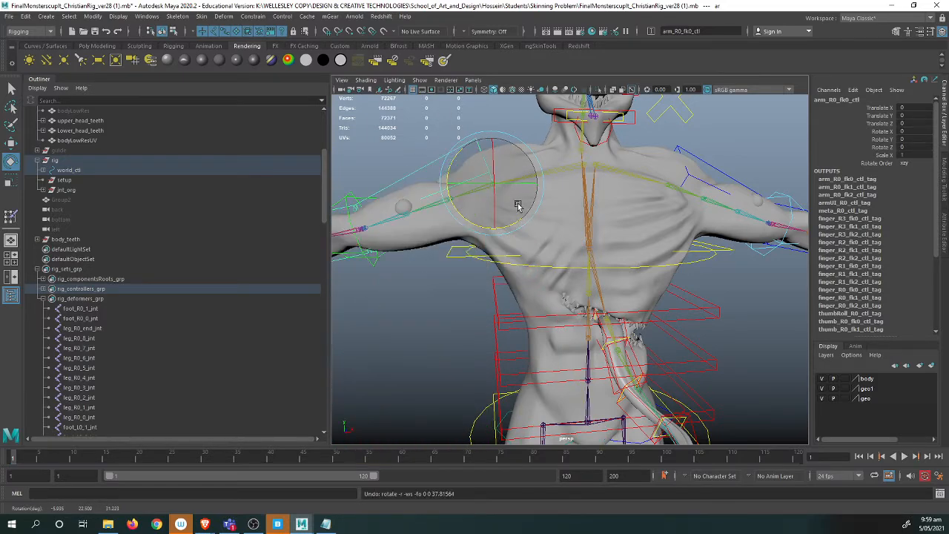
{"action": "left_click_drag", "start_coordinate": [517, 205], "coordinate": [540, 186]}
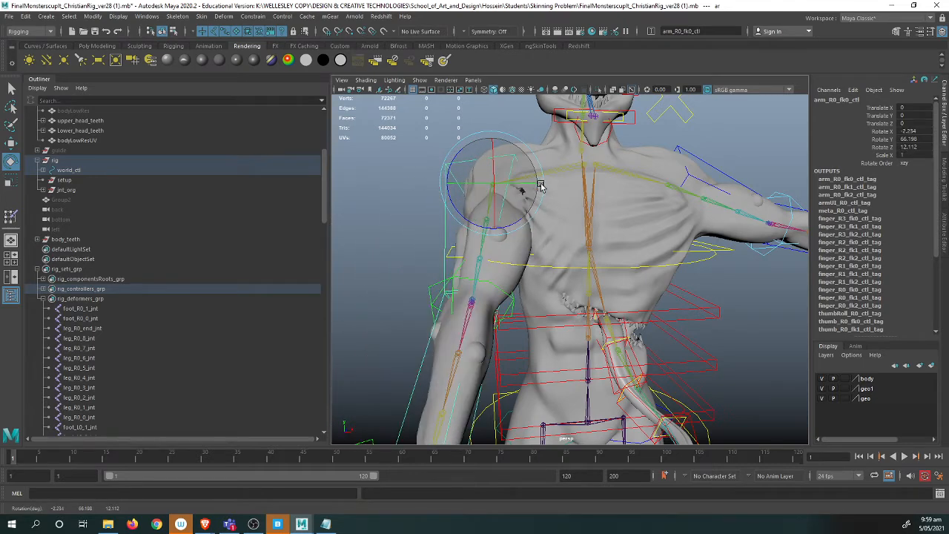
{"action": "key", "text": "ctrl+z"}
Unhide the old bodyLowRes mesh and unbind its skin
{"action": "right_click_drag", "start_coordinate": [495, 195], "coordinate": [430, 174], "text": "alt"}
{"action": "left_click_drag", "start_coordinate": [430, 174], "coordinate": [450, 180], "text": "alt"}
{"action": "left_click_drag", "start_coordinate": [320, 200], "coordinate": [311, 168]}
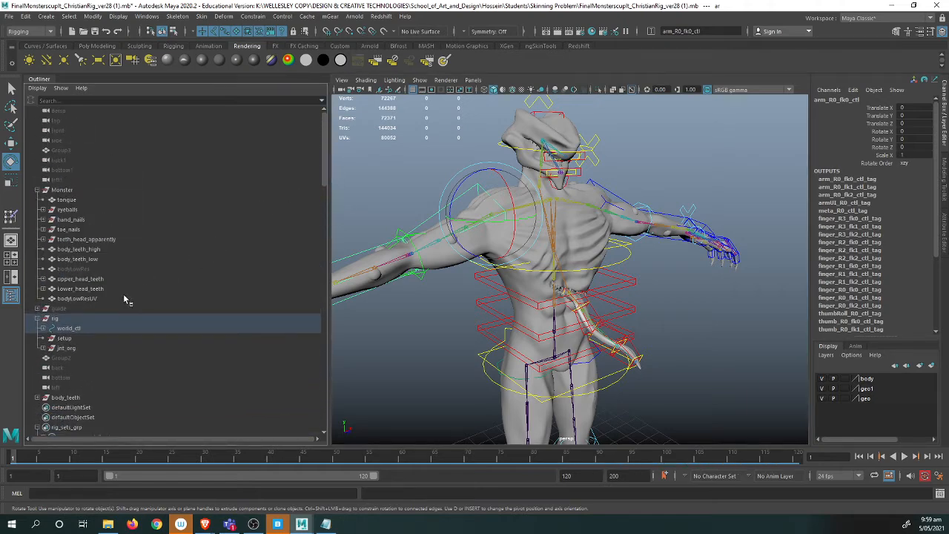
{"action": "left_click", "coordinate": [74, 269]}
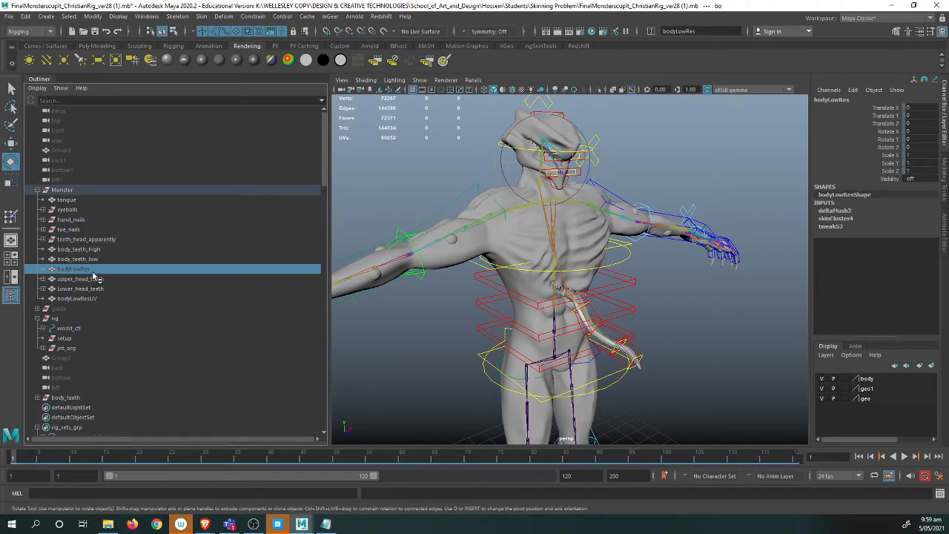
{"action": "key", "text": "shift+h"}
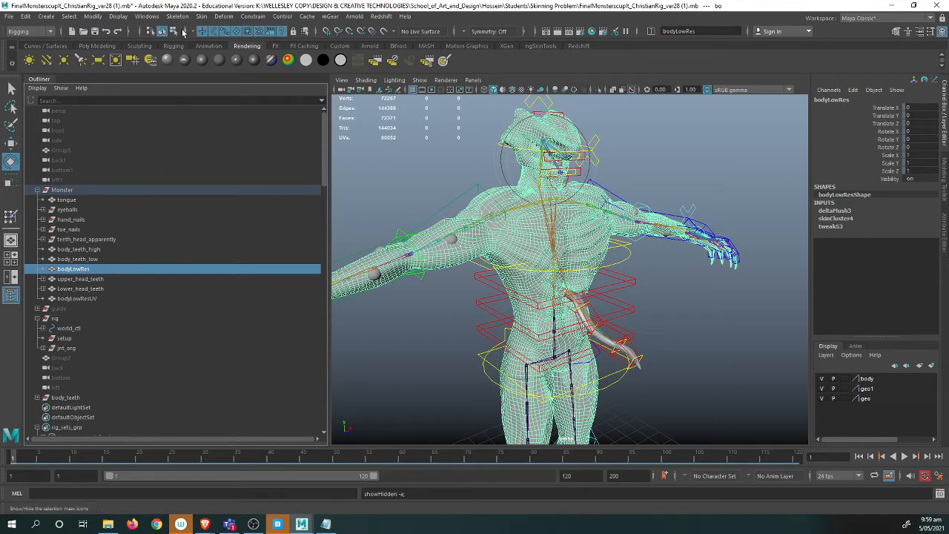
{"action": "left_click", "coordinate": [201, 16]}
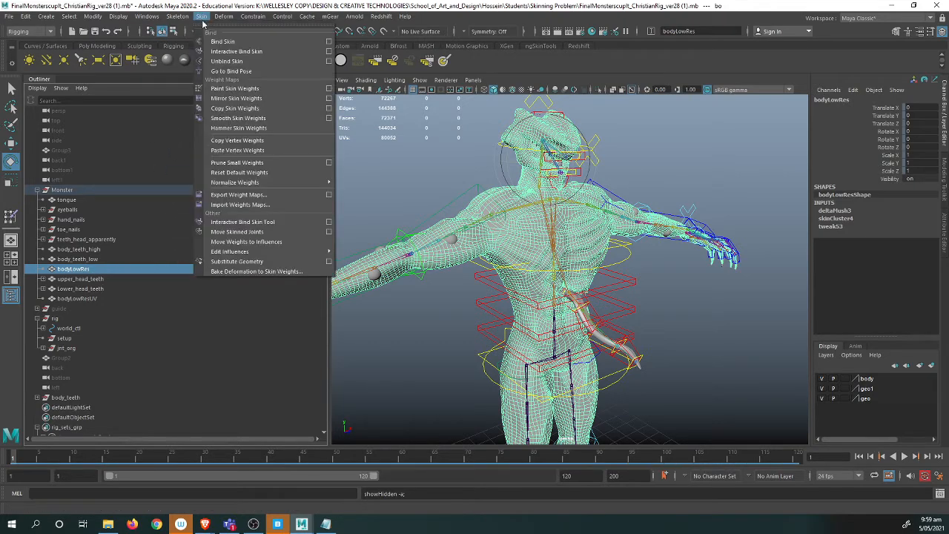
{"action": "left_click", "coordinate": [236, 62]}
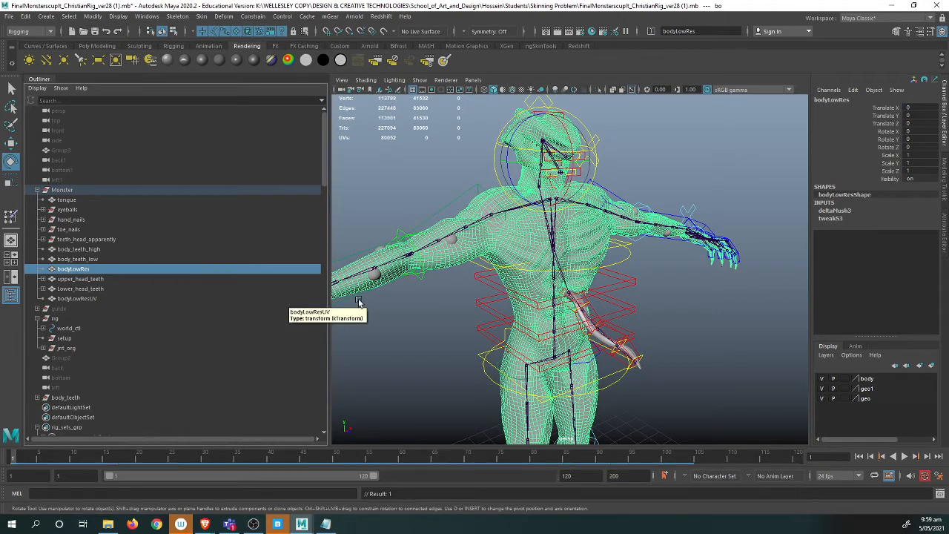
Test the binding by moving body_C0_ctl about -9.2 units in Z, and undo the move
{"action": "left_click_drag", "start_coordinate": [359, 301], "coordinate": [500, 291], "text": "alt"}
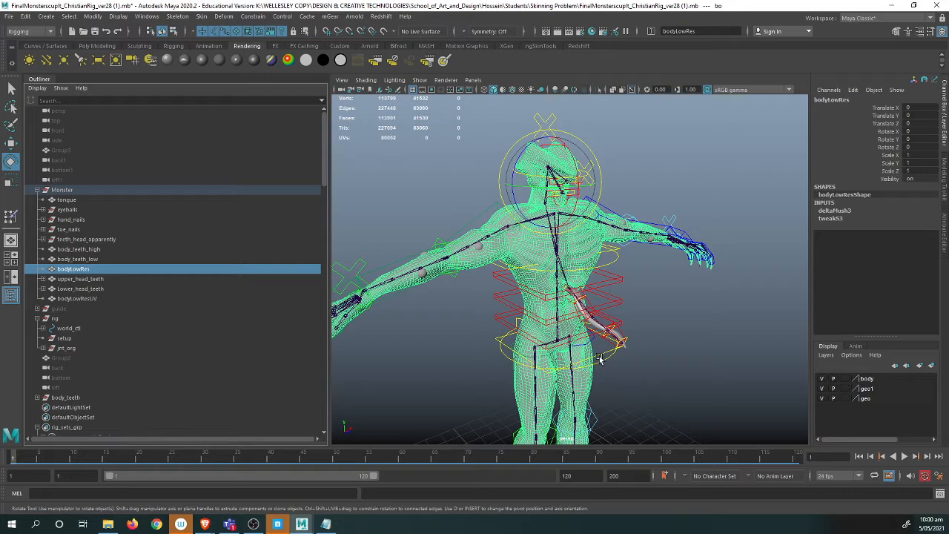
{"action": "left_click", "coordinate": [599, 357]}
{"action": "key", "text": "w"}
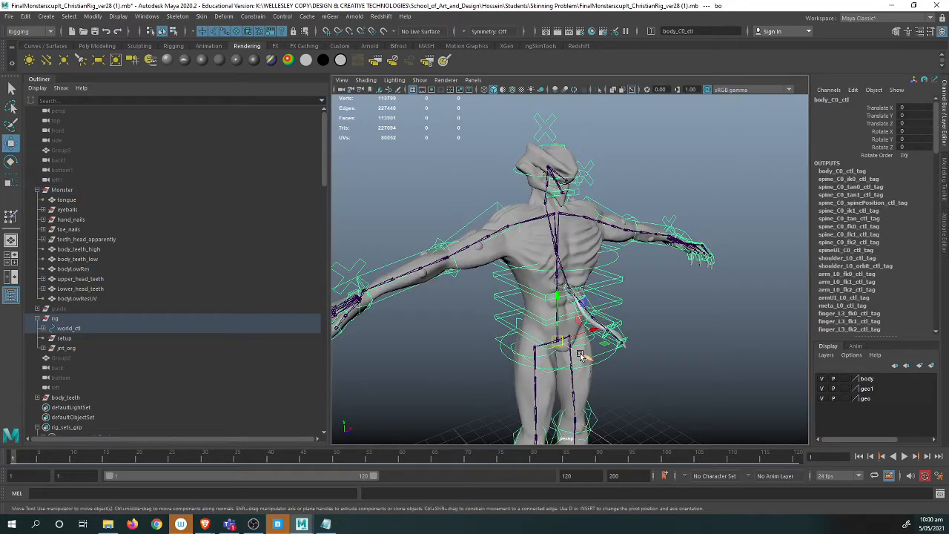
{"action": "left_click_drag", "start_coordinate": [581, 354], "coordinate": [469, 307]}
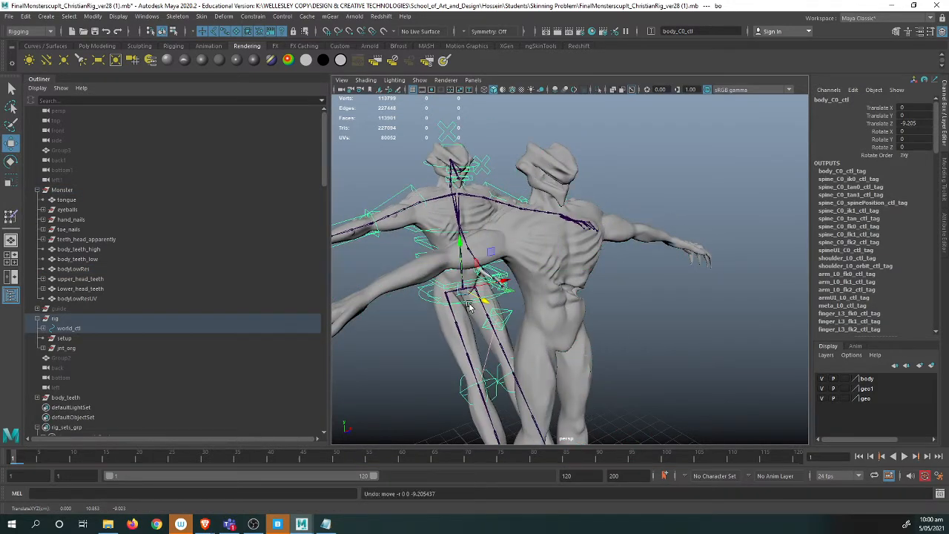
{"action": "key", "text": "ctrl+z"}
Delete the old bodyLowRes mesh from the Monster group
{"action": "left_click", "coordinate": [74, 268]}
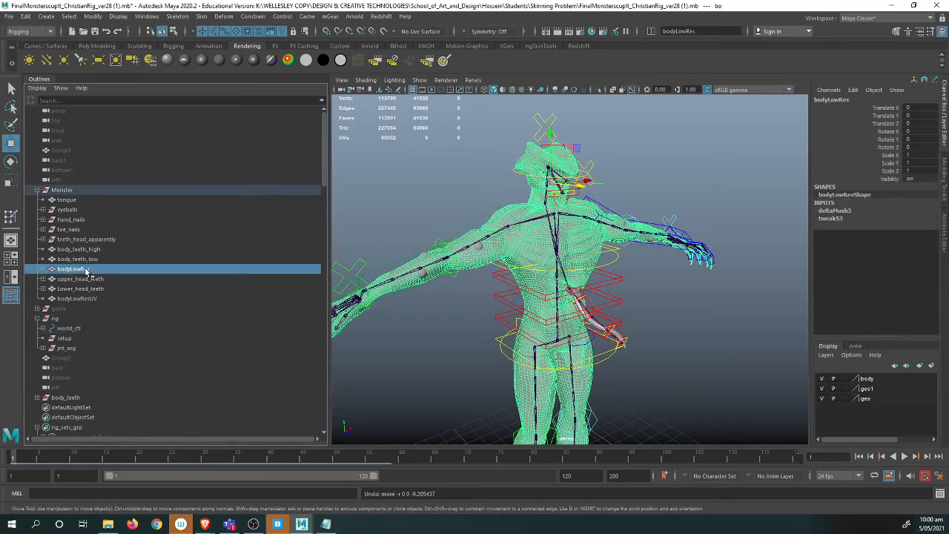
{"action": "key", "text": "Delete"}
{"action": "scroll", "coordinate": [483, 284], "scroll_direction": "down", "scroll_amount": 4}
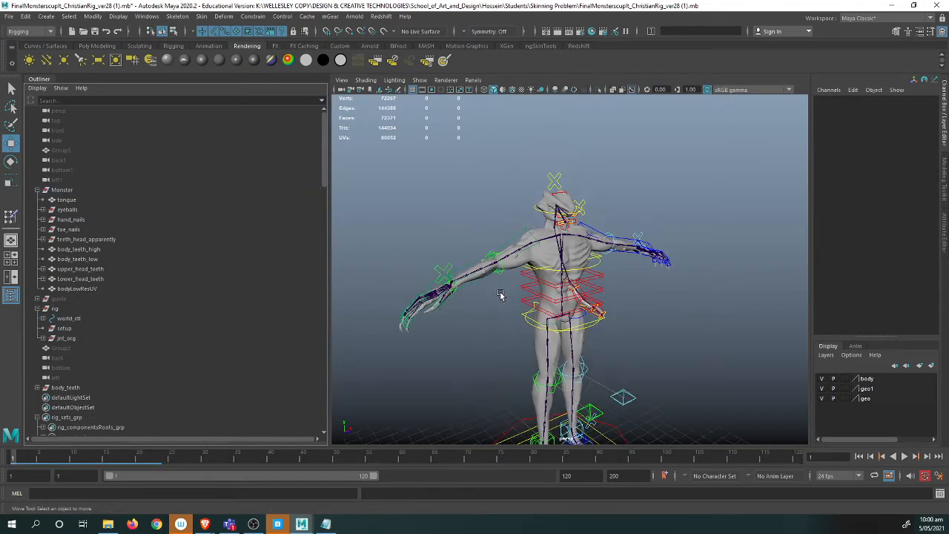
{"action": "left_click_drag", "start_coordinate": [500, 294], "coordinate": [485, 299], "text": "alt"}
{"action": "right_click_drag", "start_coordinate": [485, 299], "coordinate": [635, 317], "text": "alt"}
Select bodyLowResUV, switch to the Modeling menu set and open the UV Editor beside the model
{"action": "left_click", "coordinate": [531, 257]}
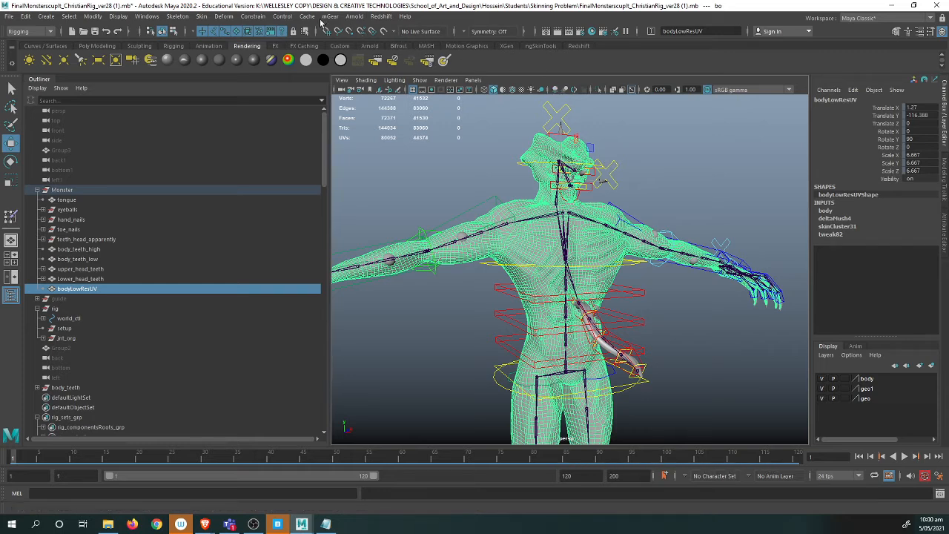
{"action": "left_click", "coordinate": [50, 31]}
{"action": "left_click", "coordinate": [49, 34]}
{"action": "left_click", "coordinate": [49, 34]}
{"action": "left_click", "coordinate": [54, 42]}
{"action": "left_click", "coordinate": [381, 16]}
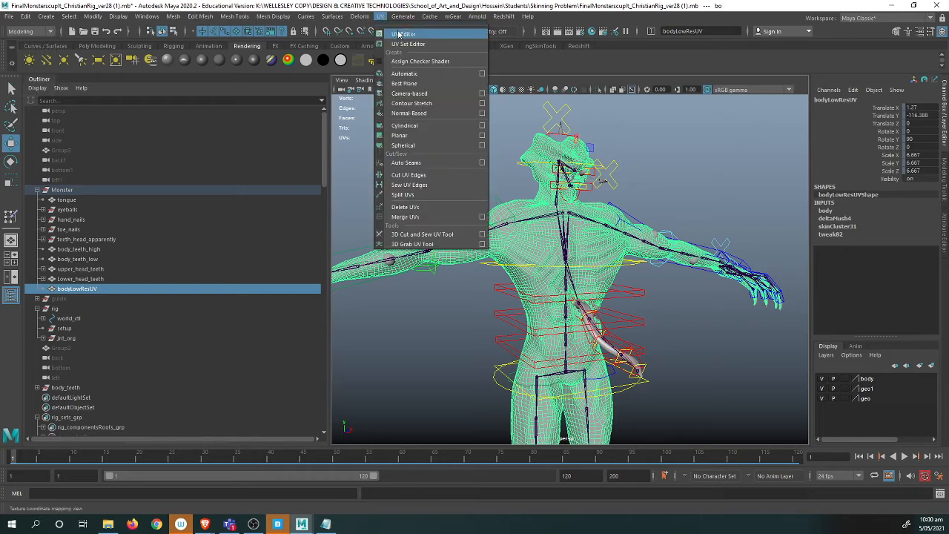
{"action": "left_click", "coordinate": [408, 33]}
{"action": "left_click_drag", "start_coordinate": [590, 118], "coordinate": [884, 136]}
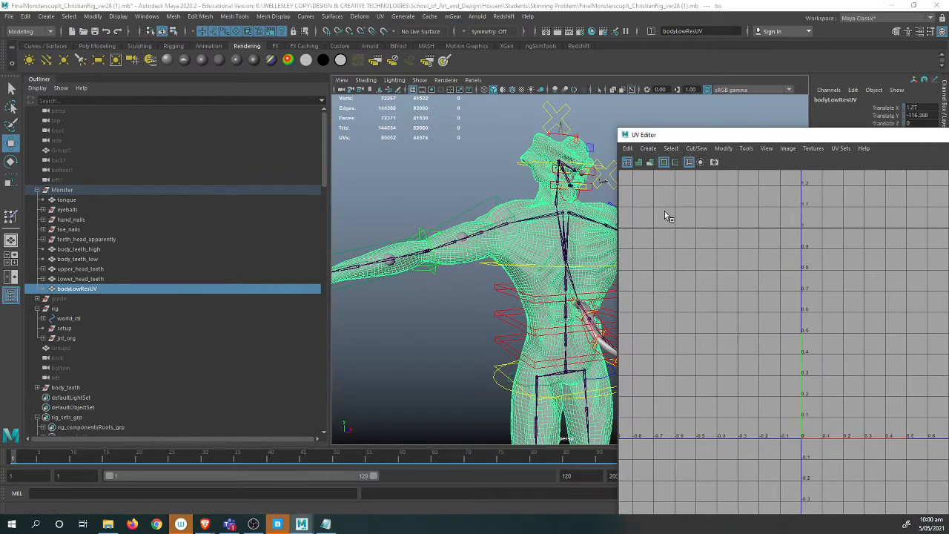